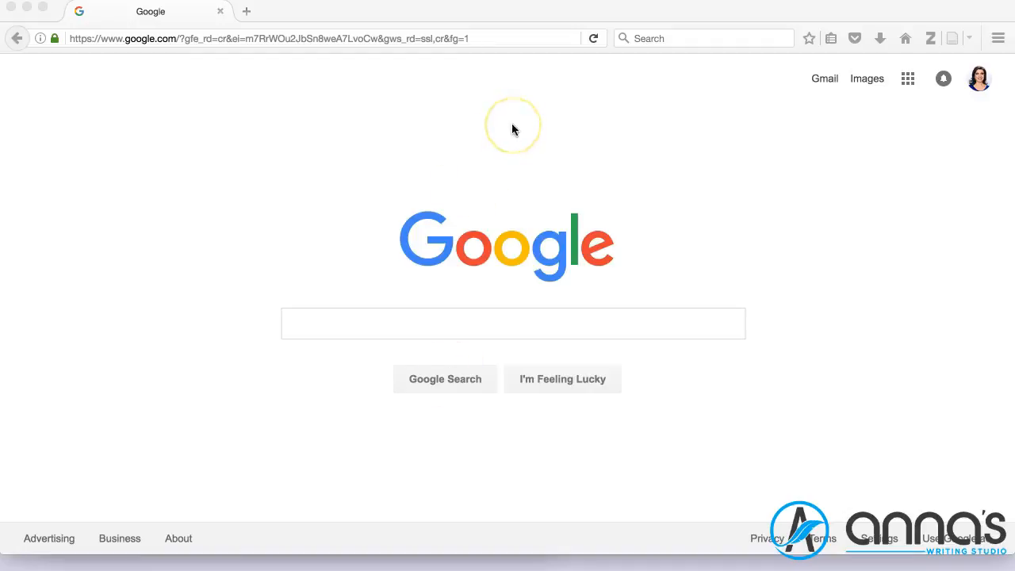
Step: Search Google for "firefox" and open Mozilla's Firefox desktop browser page from the results
left_click(405, 328)
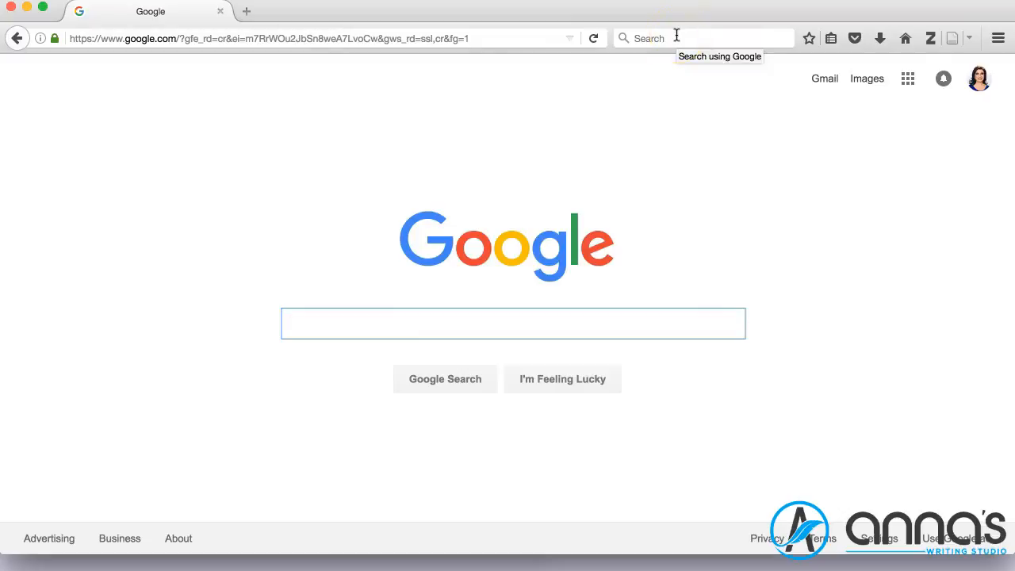
type("firefox")
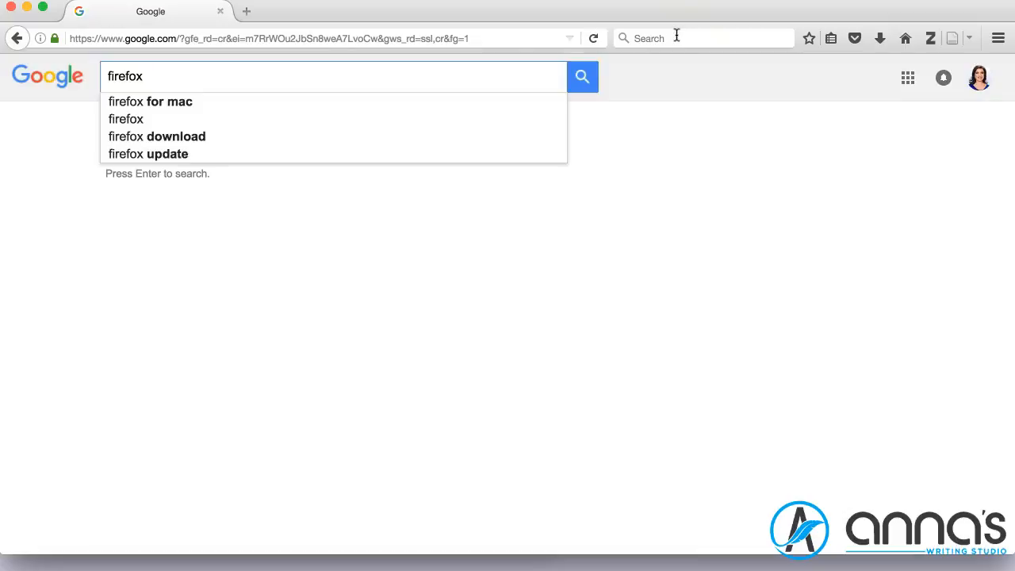
key("Return")
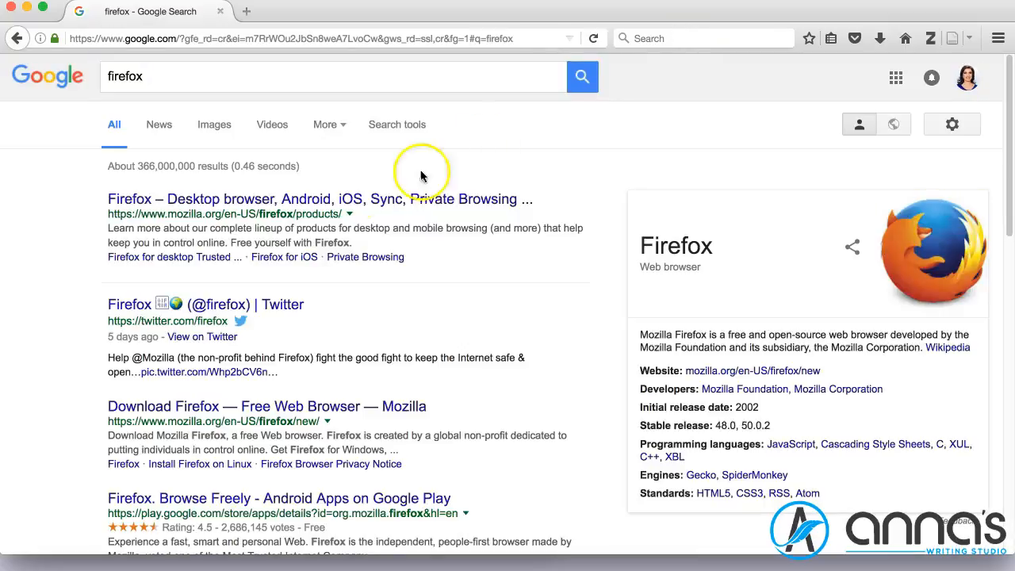
left_click(187, 199)
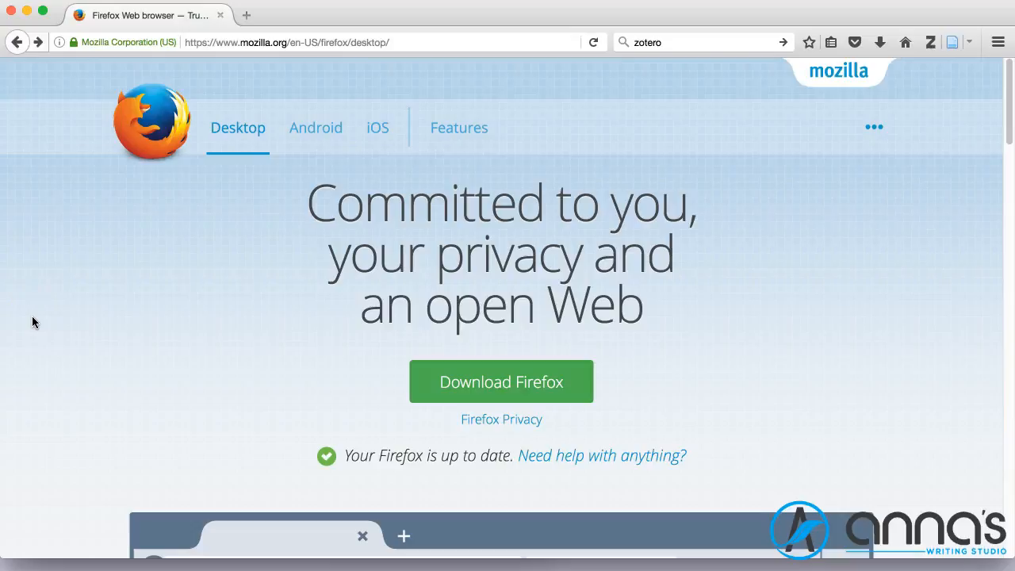
Step: Search the web for "zotero" and open the Zotero home page from the results
left_click(672, 42)
key("Return")
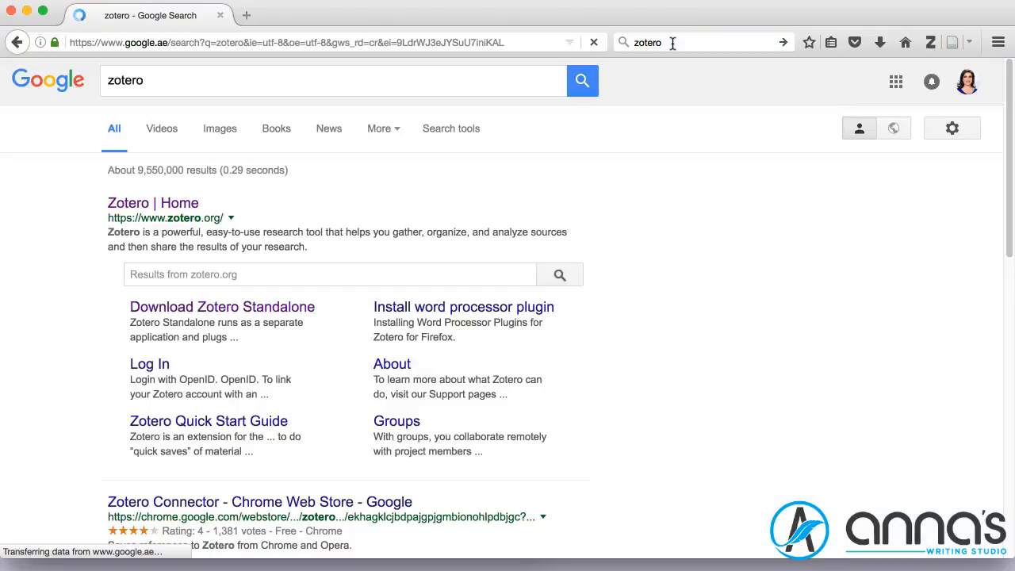
left_click(174, 203)
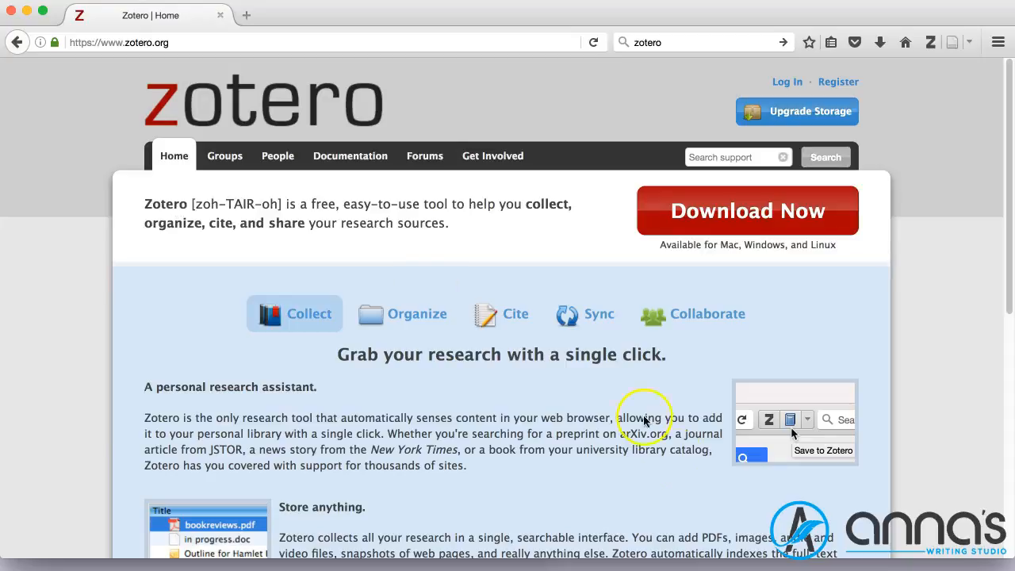
Step: Open the Zotero download page and try to install Zotero for Firefox, dismissing the installation permission prompt
left_click(776, 206)
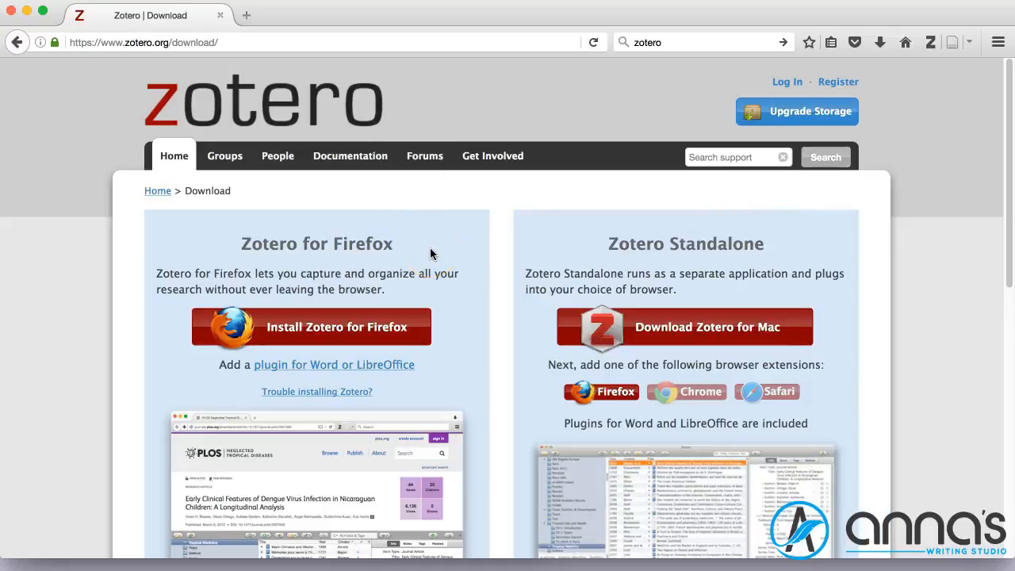
left_click(330, 329)
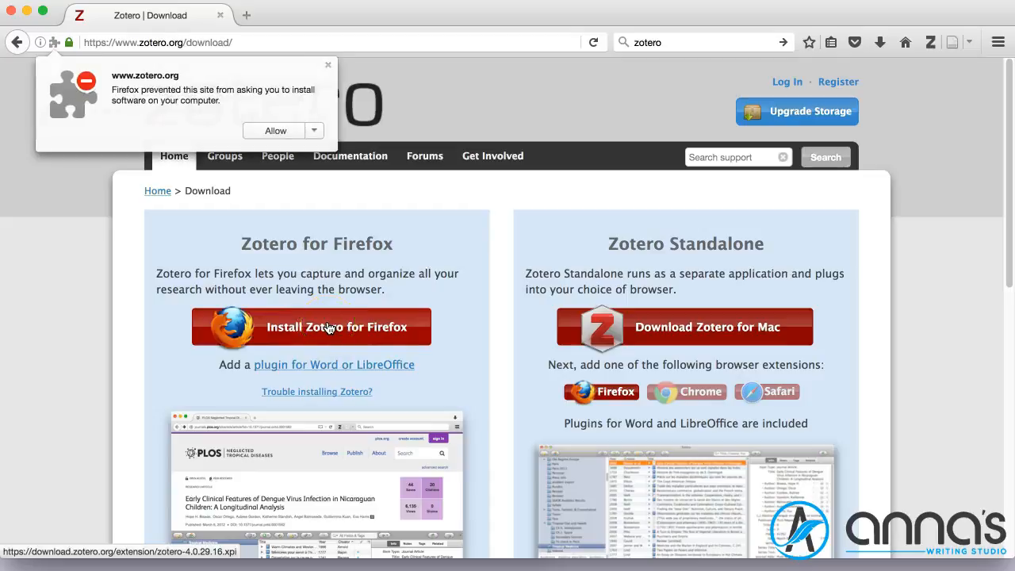
left_click(330, 67)
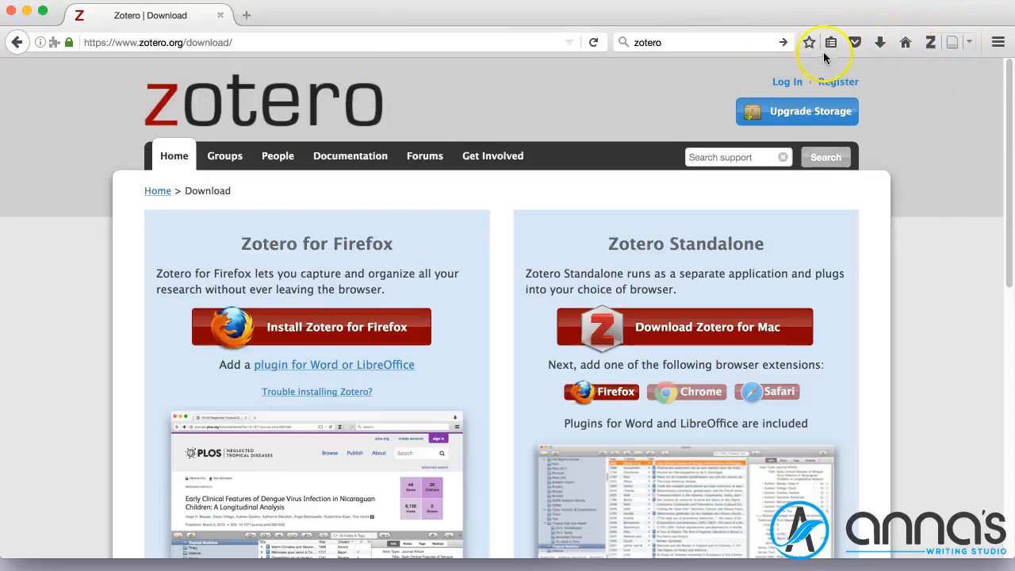
Step: Open the Zotero library pane in the browser and reduce its height to show more of the web page
left_click(929, 43)
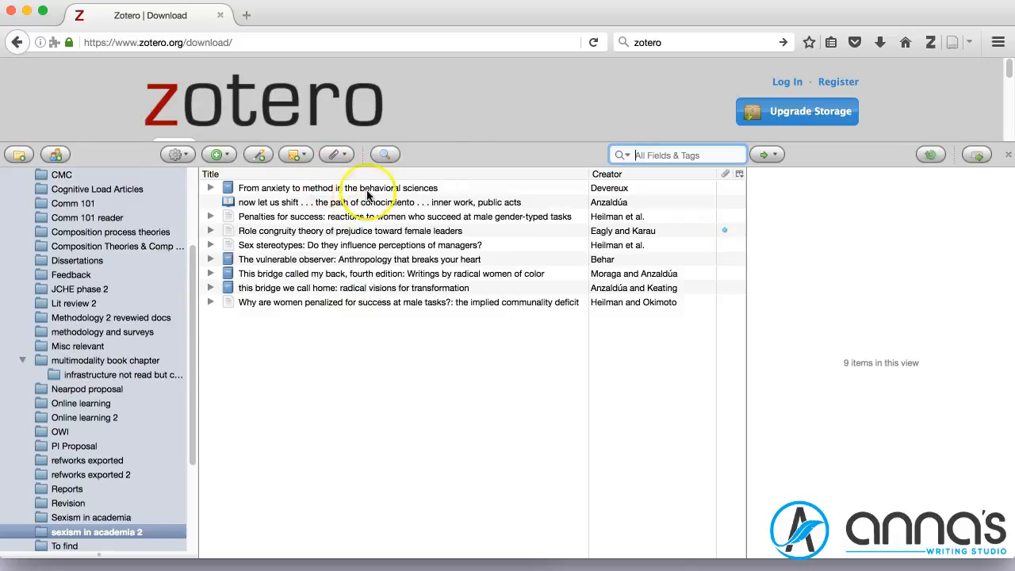
left_click_drag(443, 141, 426, 272)
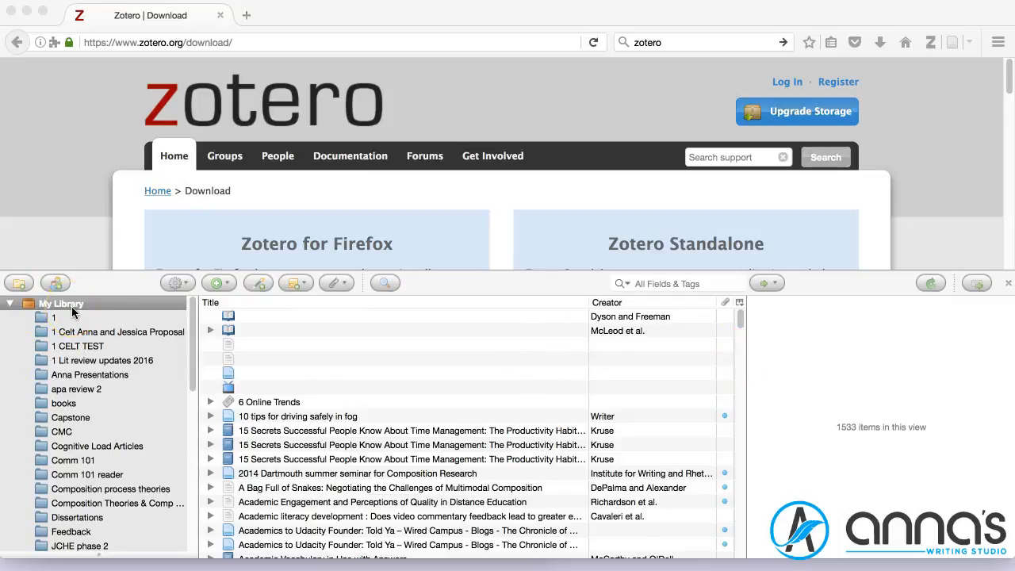
left_click(19, 284)
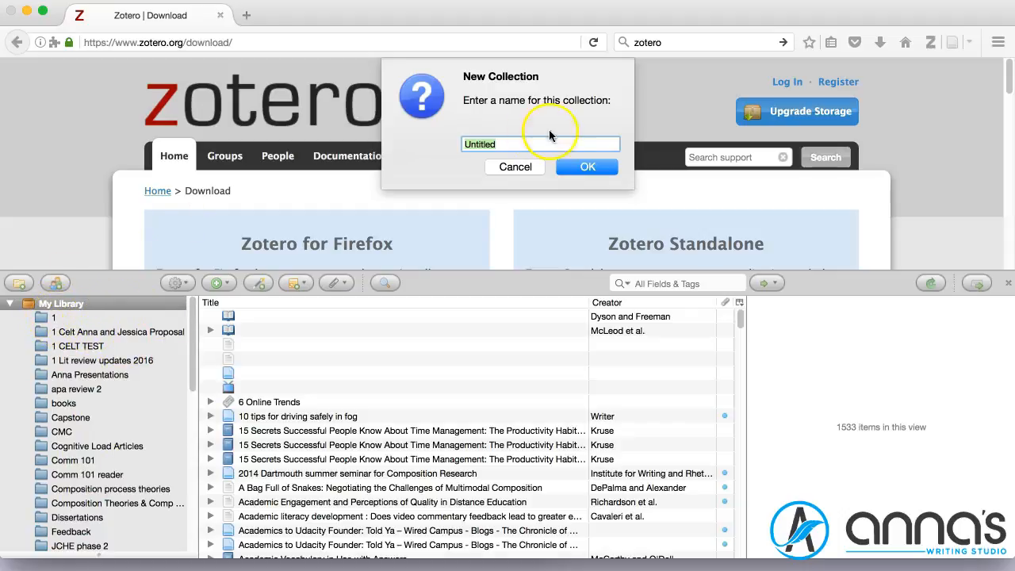
left_click(503, 167)
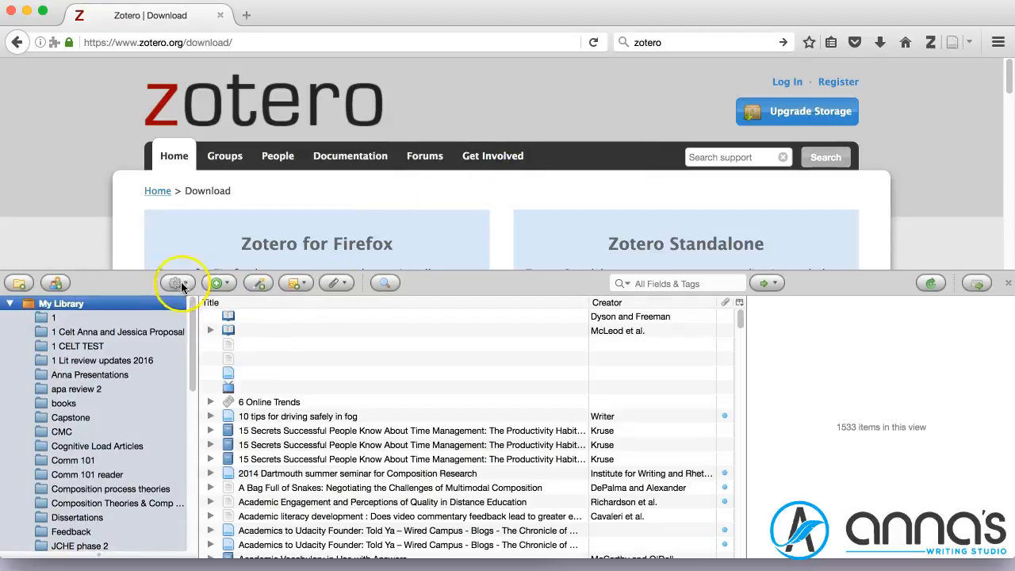
left_click(306, 319)
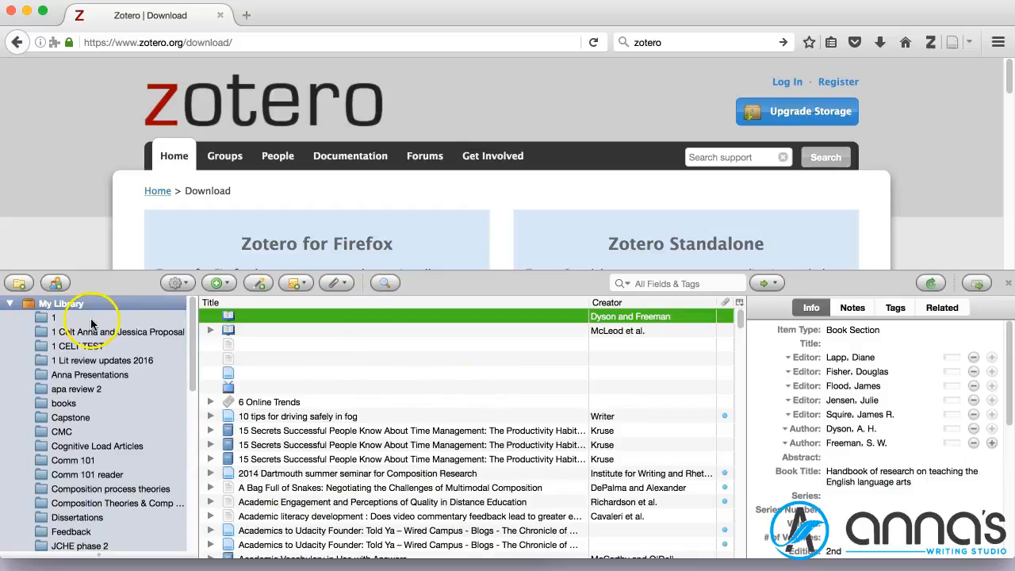
Step: Create a new collection named "1 test" in My Library
left_click(20, 283)
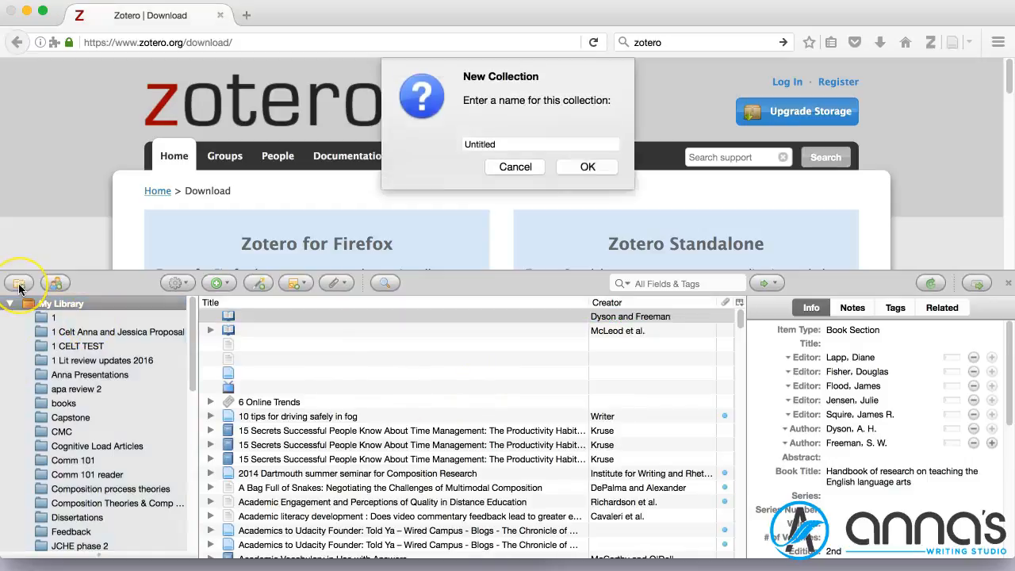
type("1 test")
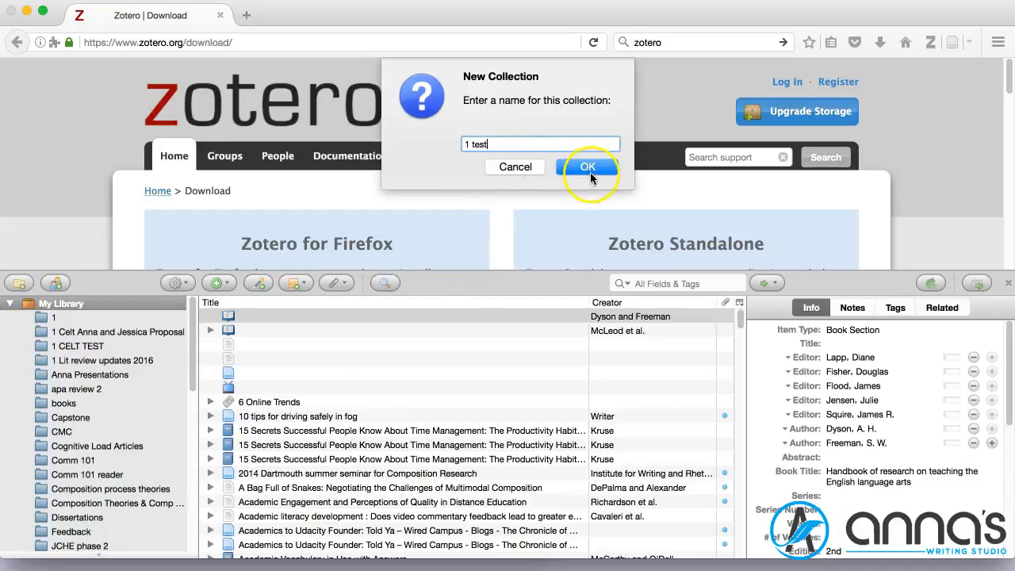
left_click(587, 167)
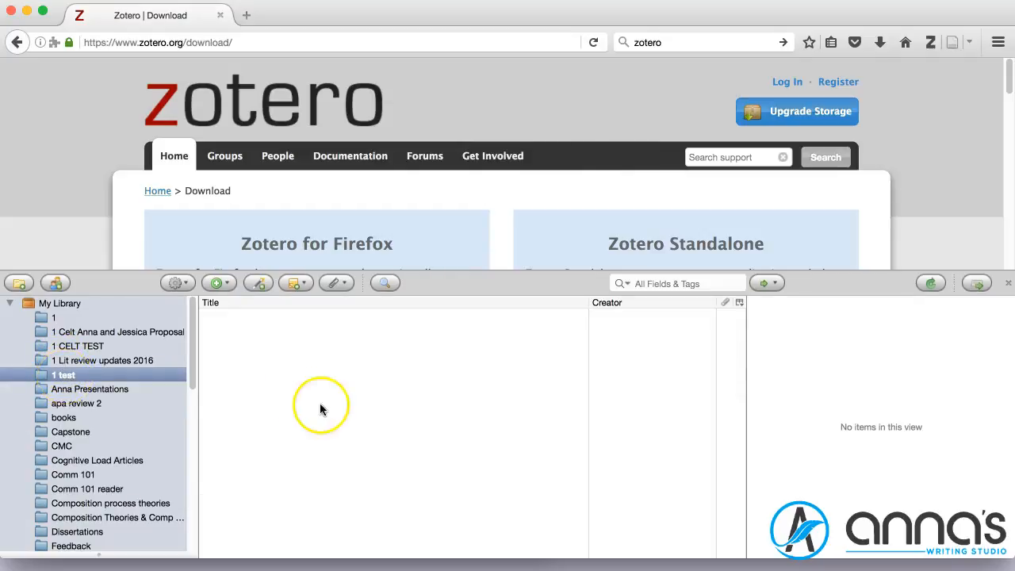
left_click(245, 16)
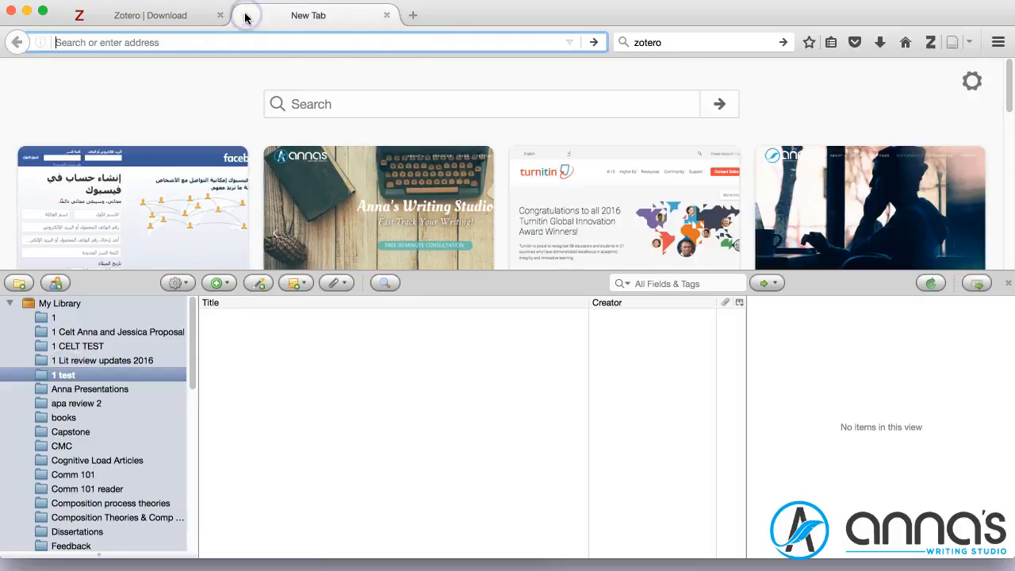
type("www.amazon.com/")
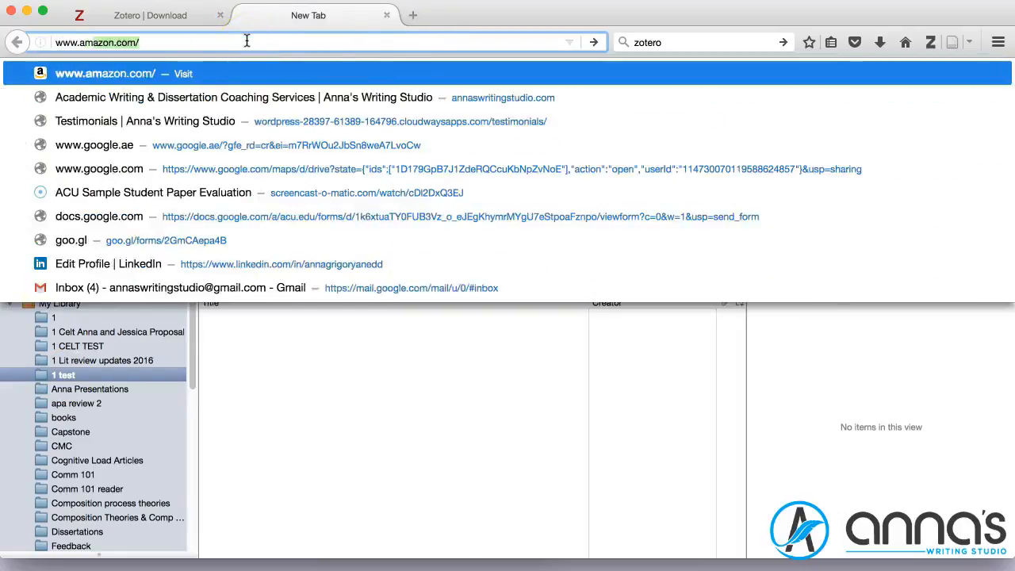
key("Return")
Step: Search Amazon's books for "lean in" and open the product page of Lean In: Women, Work, and the Will to Lead
type("lean in")
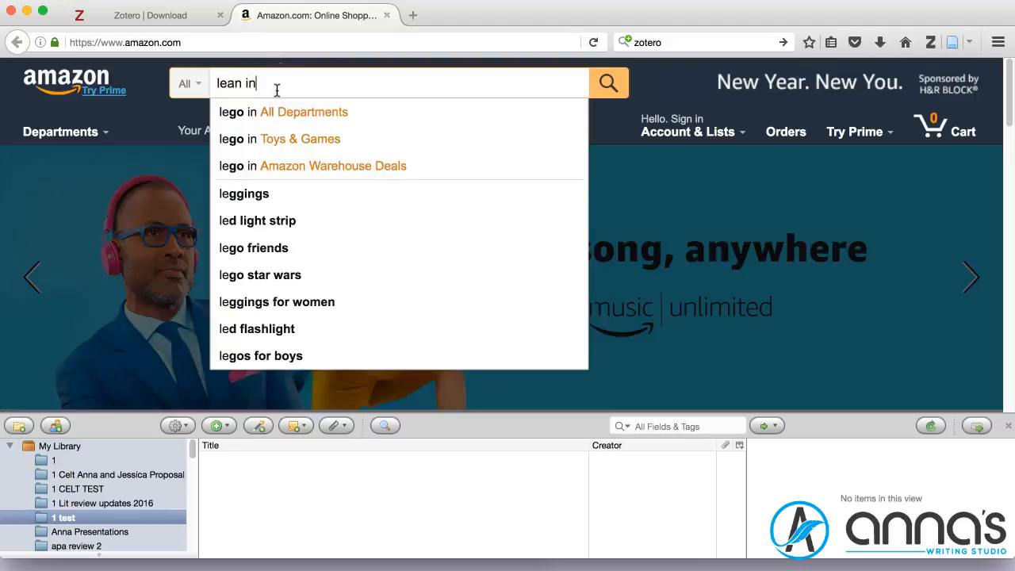
key("Return")
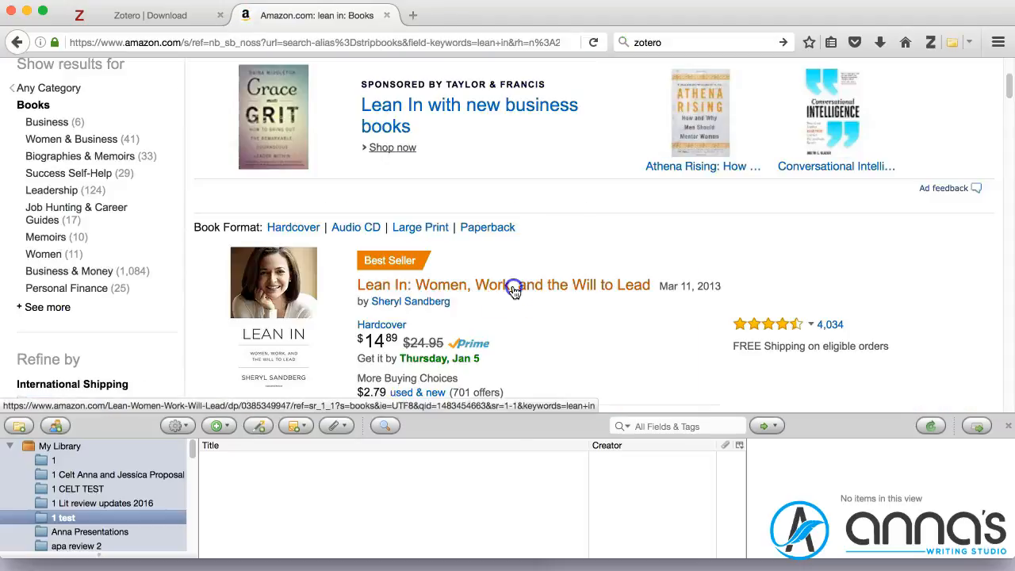
left_click(512, 287)
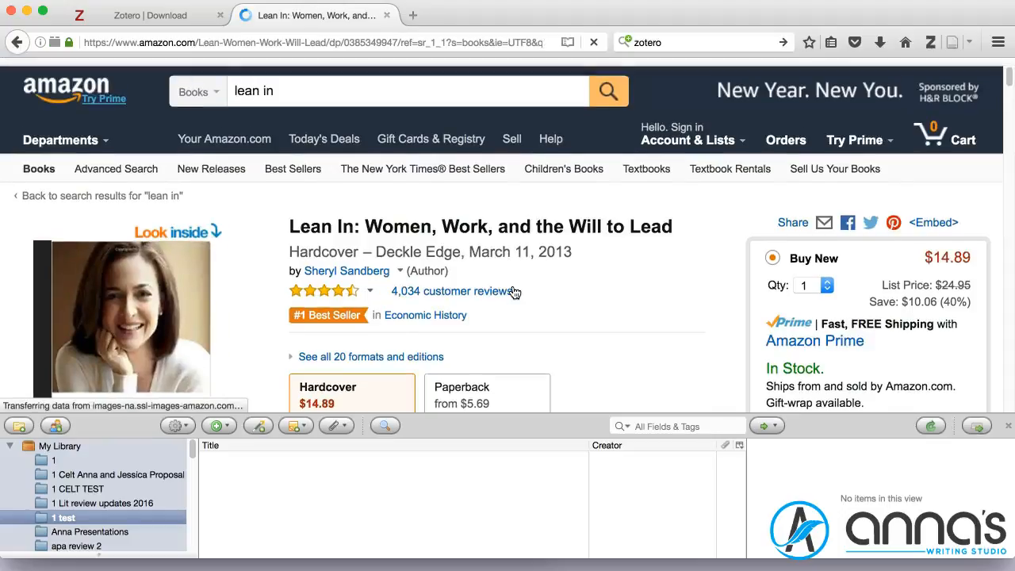
Step: Save the Lean In book from its Amazon page to the 1 test collection and enlarge the Zotero library pane
left_click(481, 410)
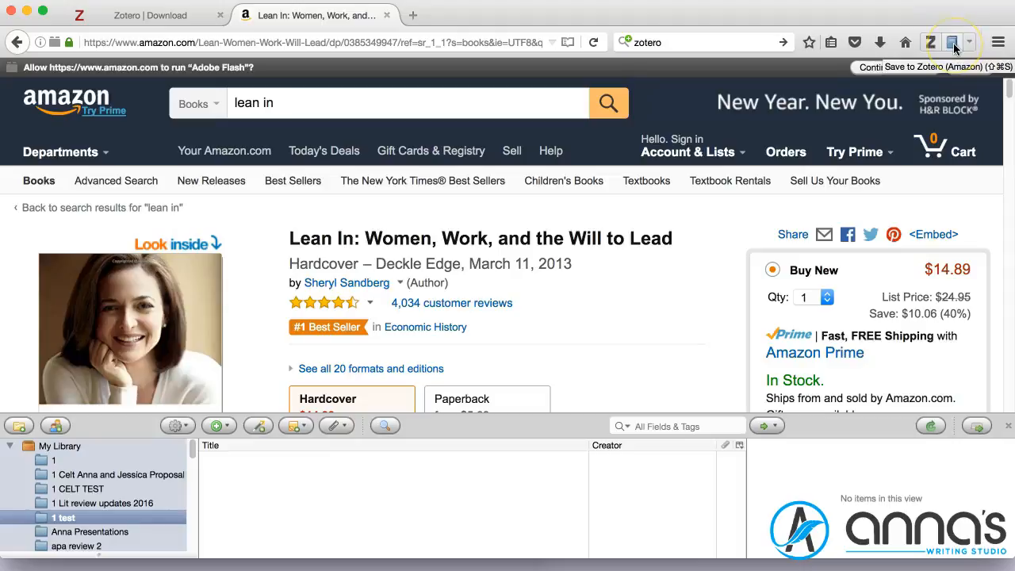
left_click(921, 68)
left_click(950, 43)
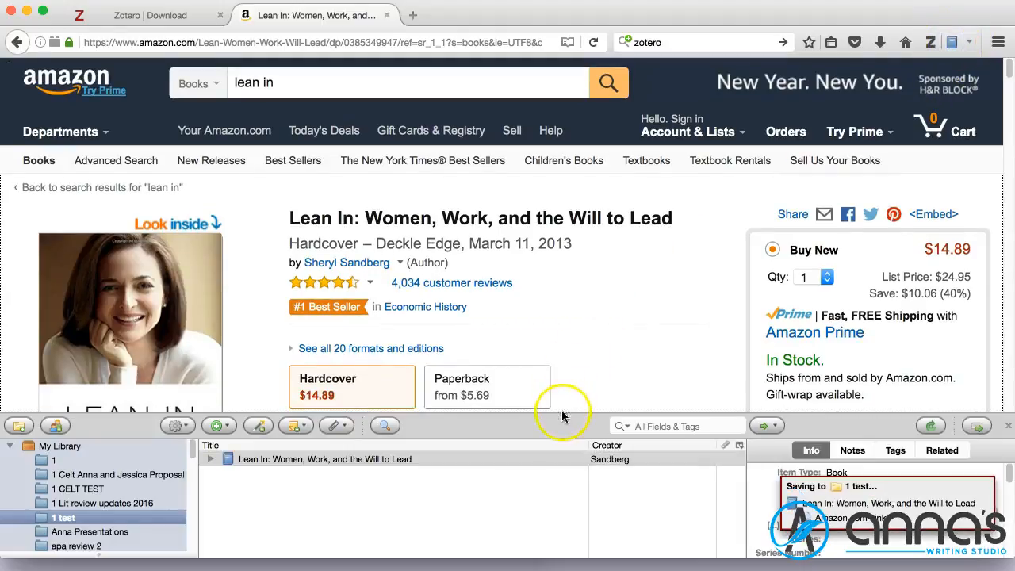
left_click_drag(561, 412, 577, 270)
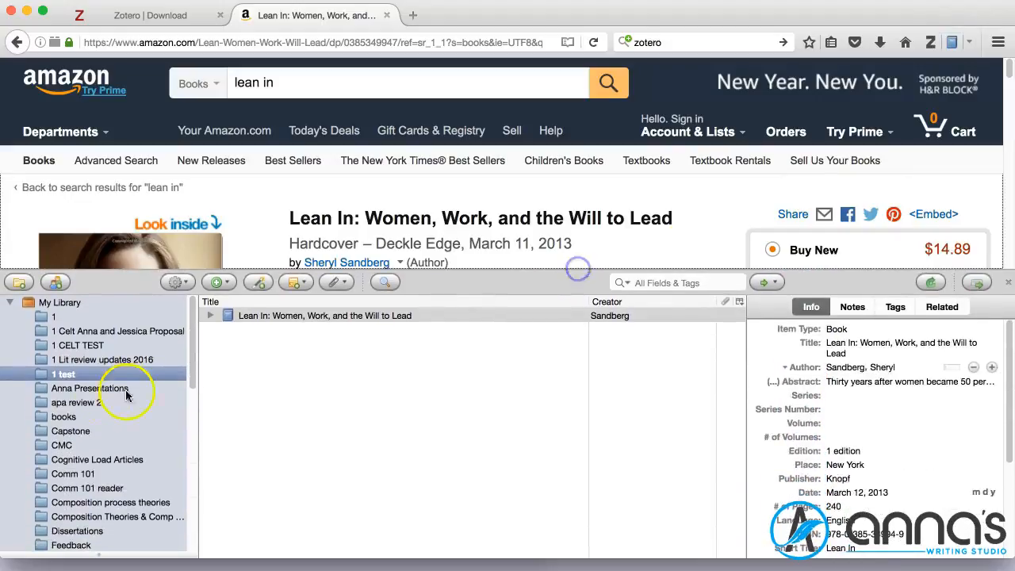
left_click(67, 373)
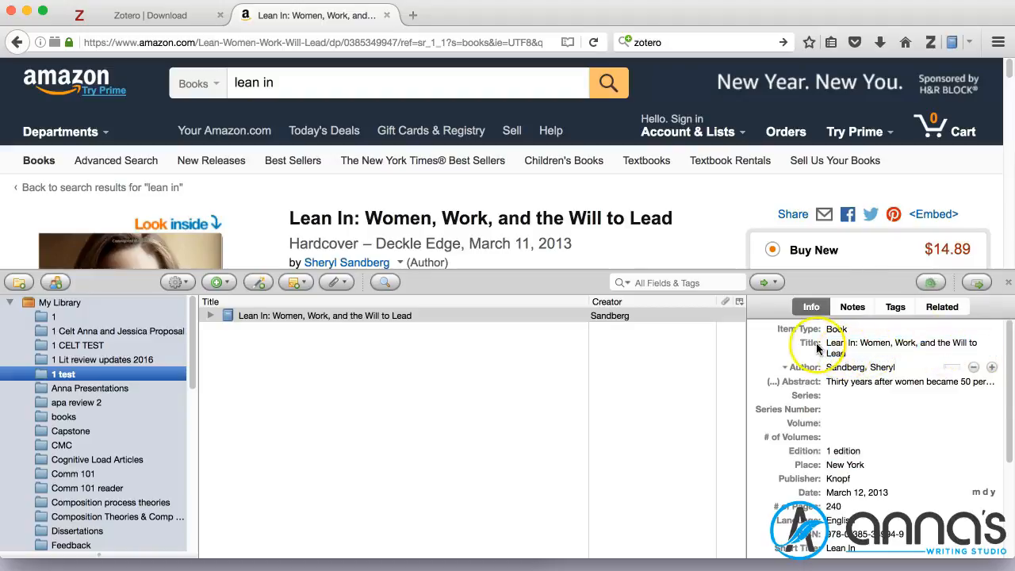
Step: In the saved book's title, change the initials of "In" and "Work" to lowercase
left_click(880, 353)
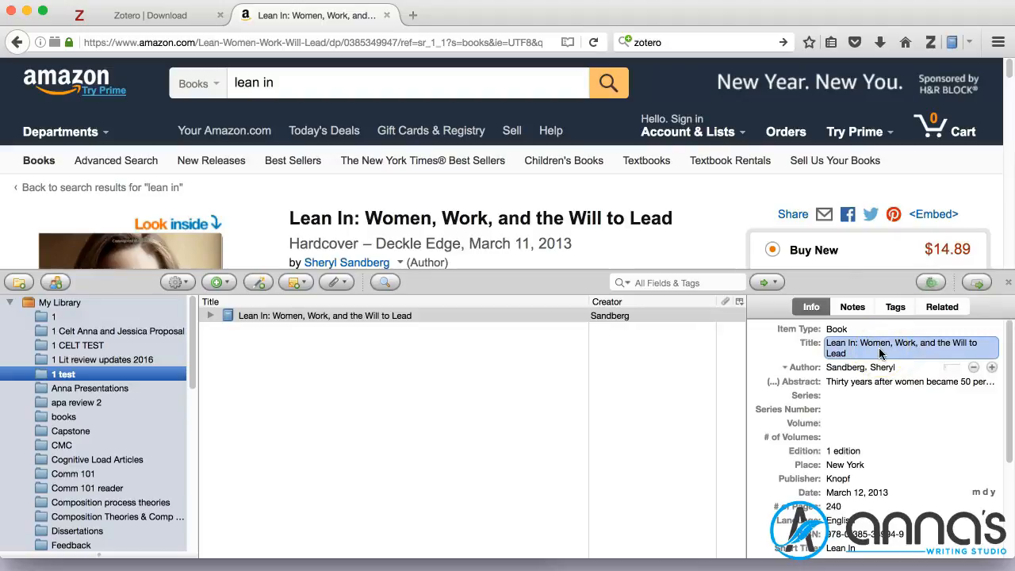
left_click(856, 347)
left_click(851, 343)
key("BackSpace")
type("i")
left_click(891, 343)
left_click(900, 343)
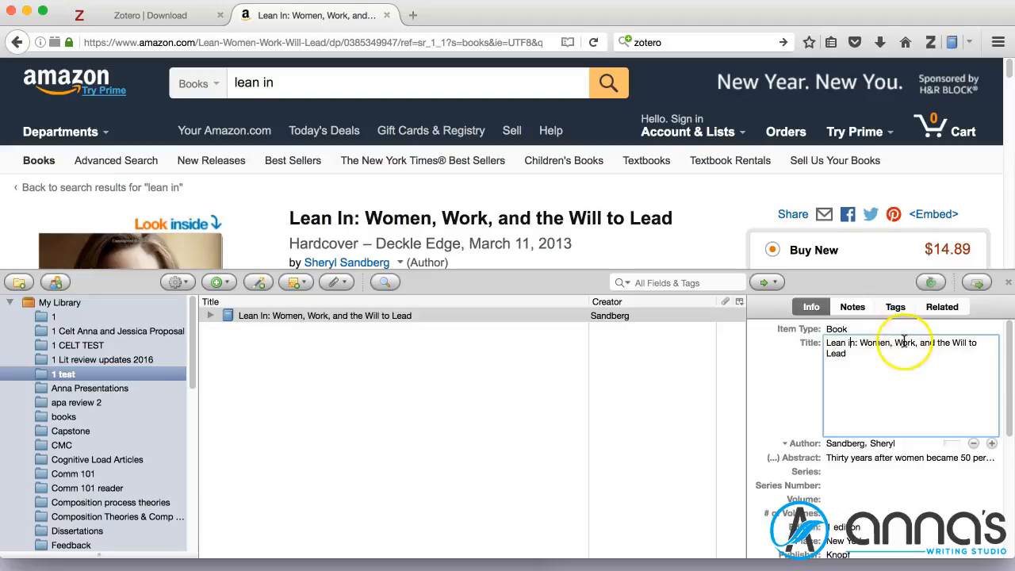
key("BackSpace")
type("w")
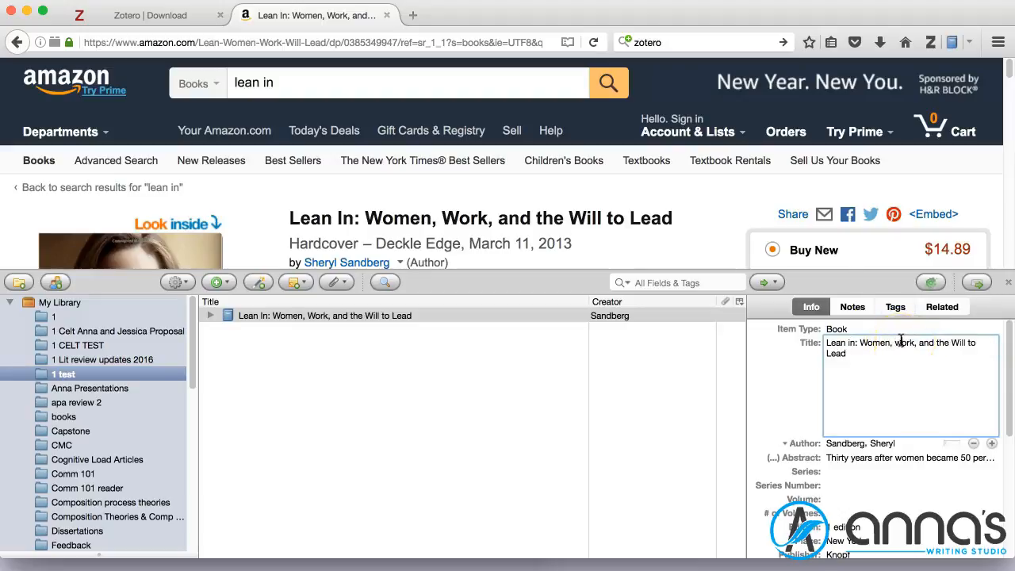
Step: Lowercase "Will" and "Lead" in the book's title and save it as "Lean in: Women, work, and the will to lead"
left_click(955, 343)
key("BackSpace")
type("w")
left_click(832, 353)
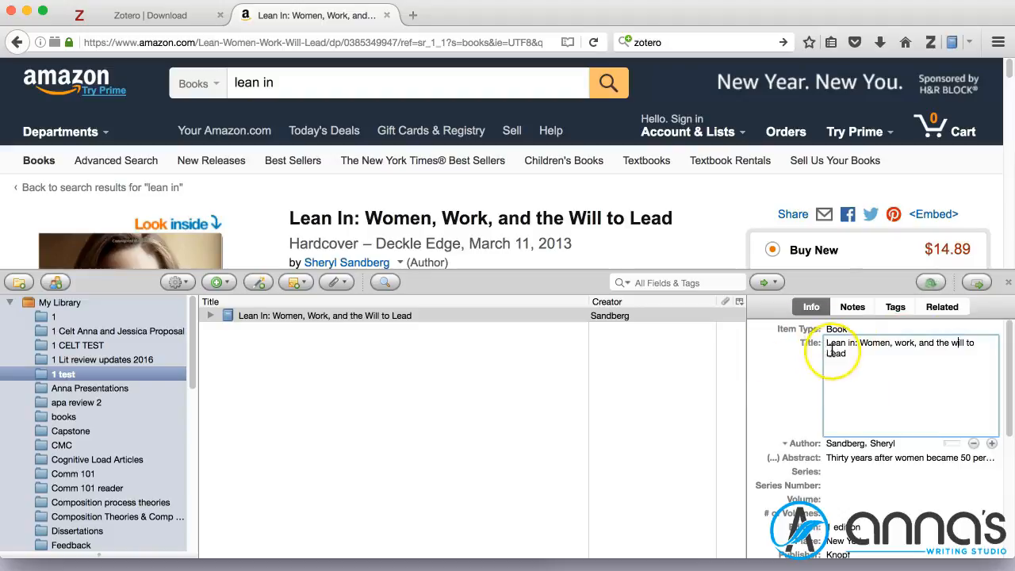
key("BackSpace")
type("l")
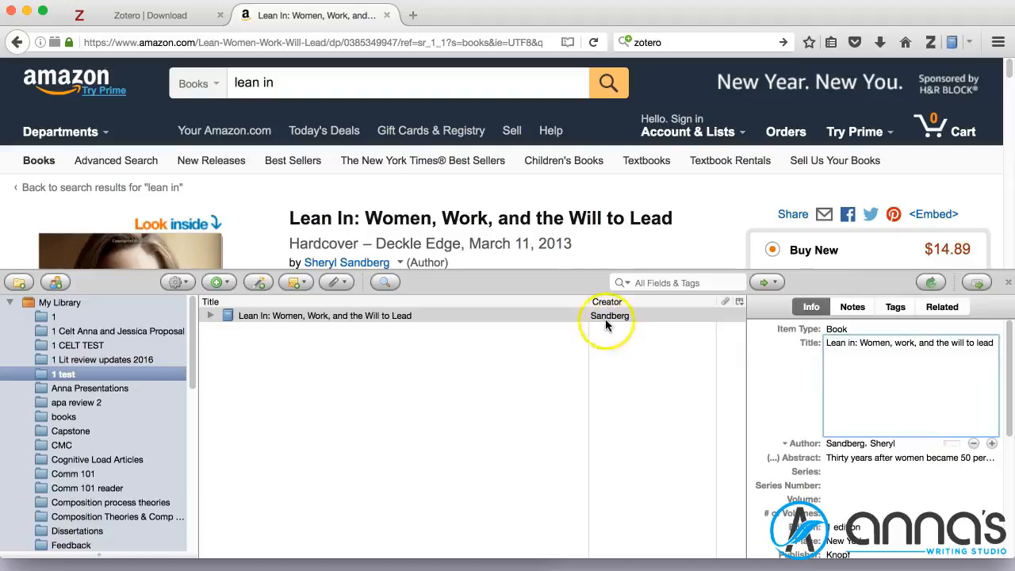
left_click(554, 317)
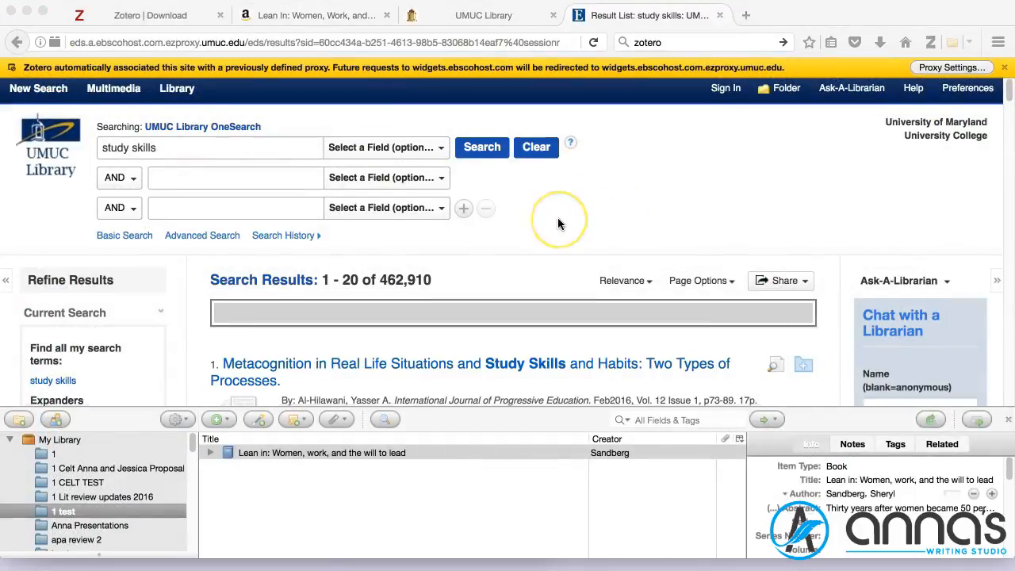
Step: Dismiss the proxy notification on the UMUC Library results page for "study skills" and go to the search term field
scroll(557, 221, "down", 3)
scroll(558, 222, "up", 3)
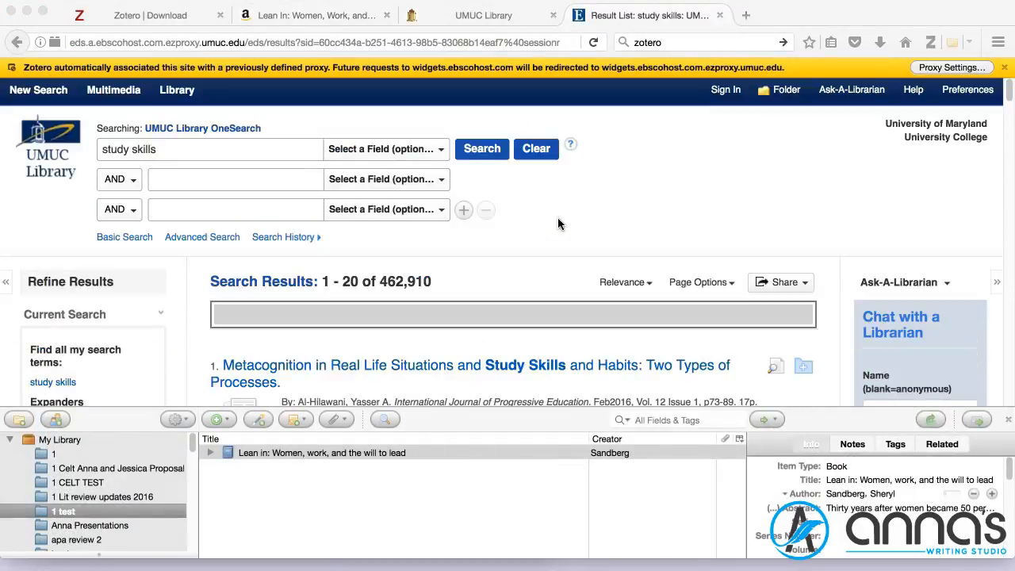
left_click(1004, 68)
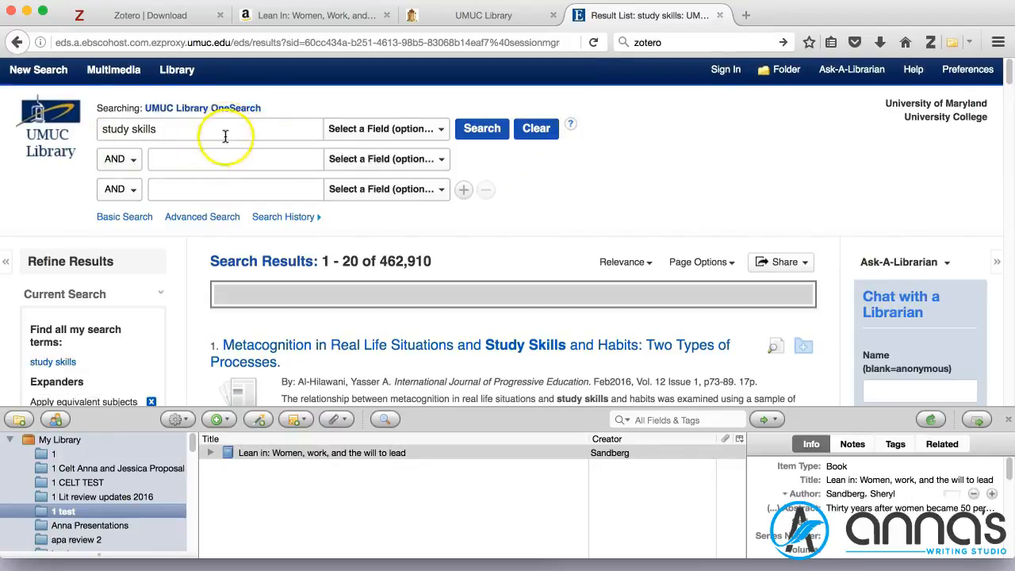
left_click(155, 133)
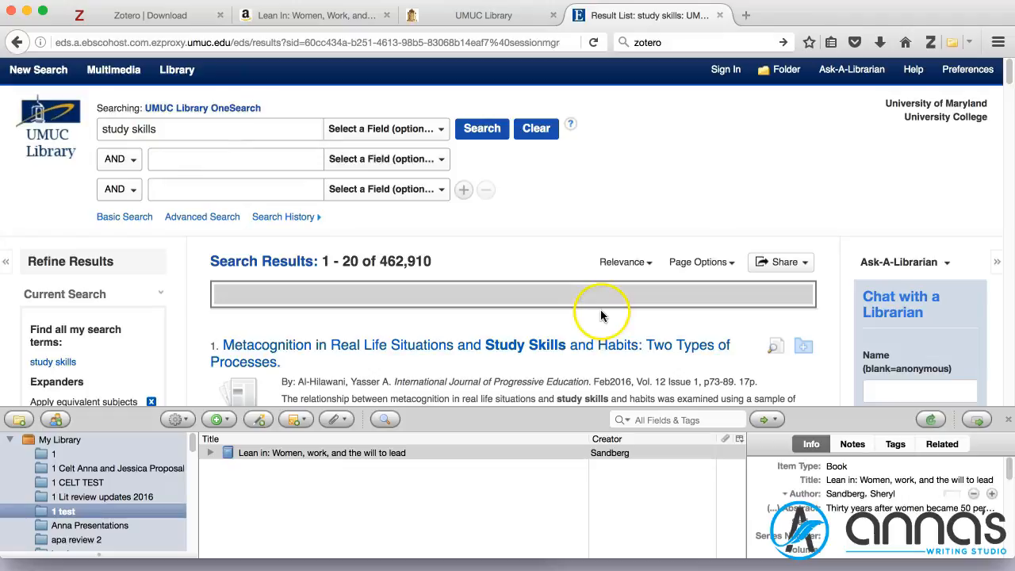
Step: Save all listed "study skills" search results from the UMUC Library results page to the 1 test collection
scroll(767, 163, "down", 7)
scroll(872, 103, "up", 6)
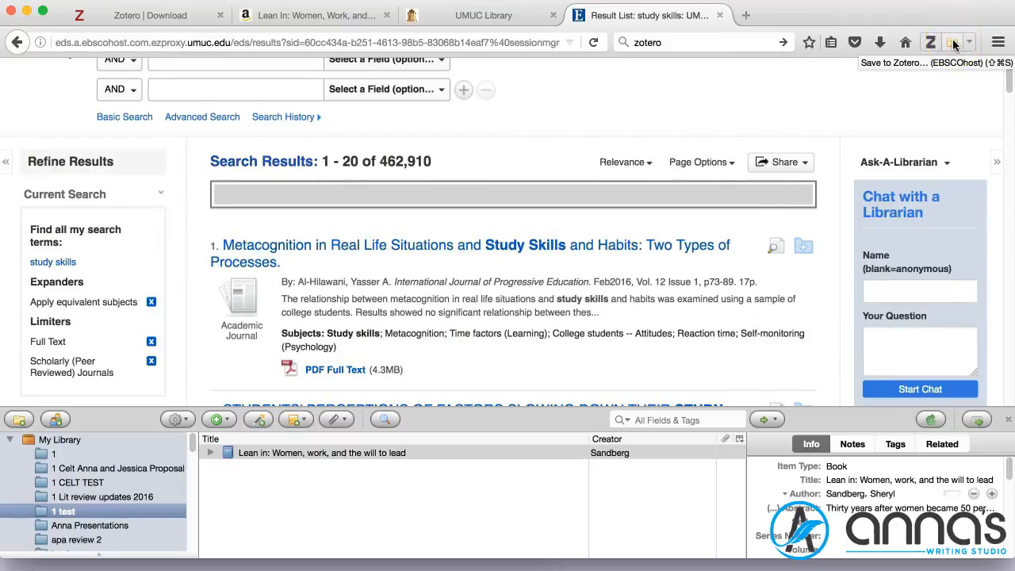
left_click(954, 44)
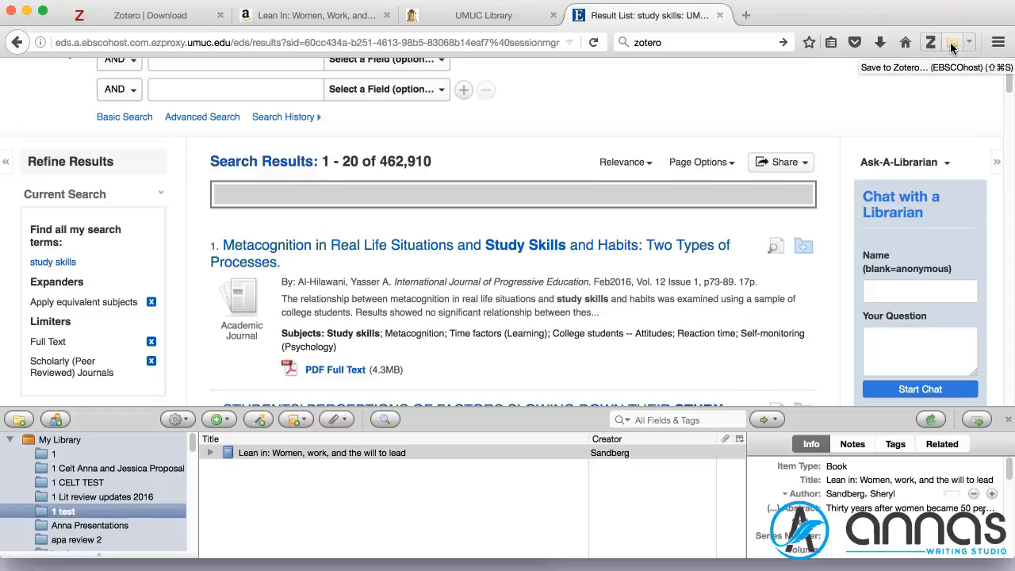
left_click(952, 47)
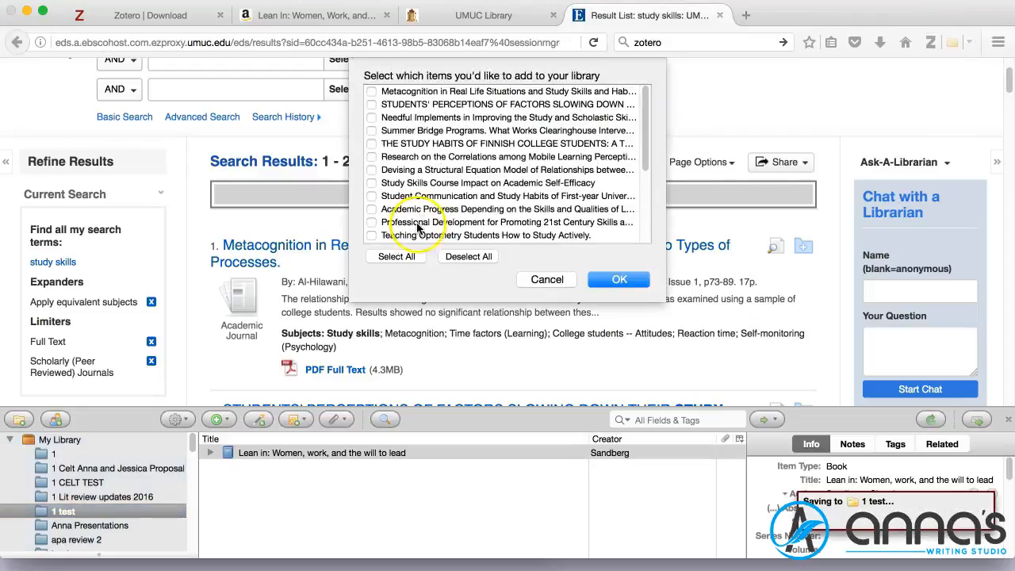
left_click_drag(643, 134, 643, 218)
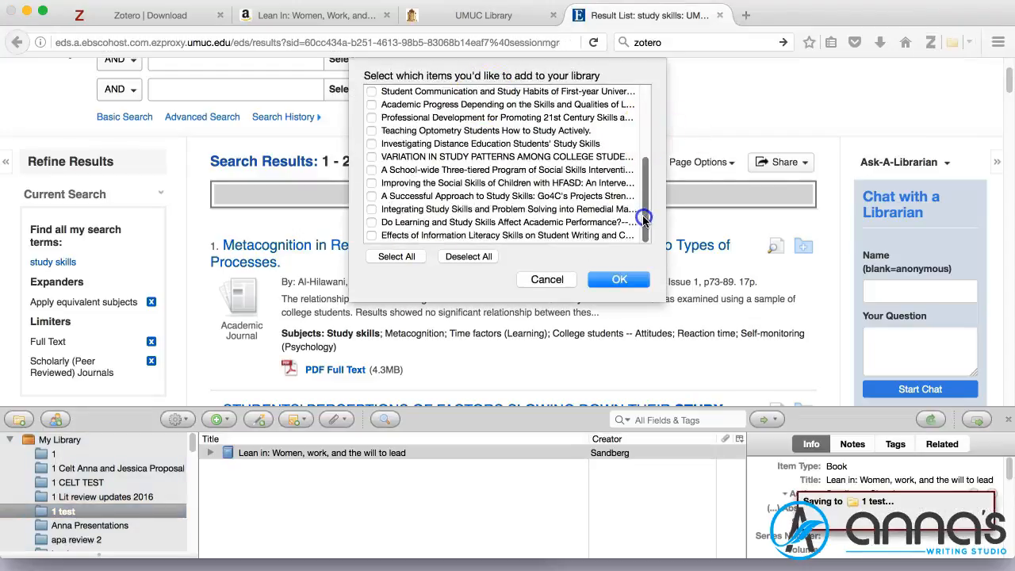
left_click(370, 145)
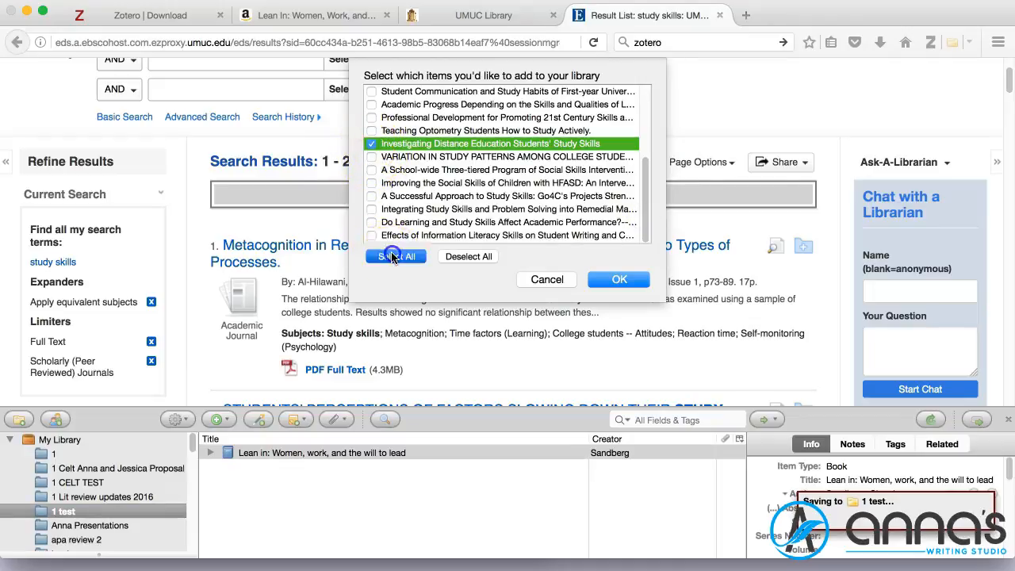
left_click(396, 258)
left_click(618, 279)
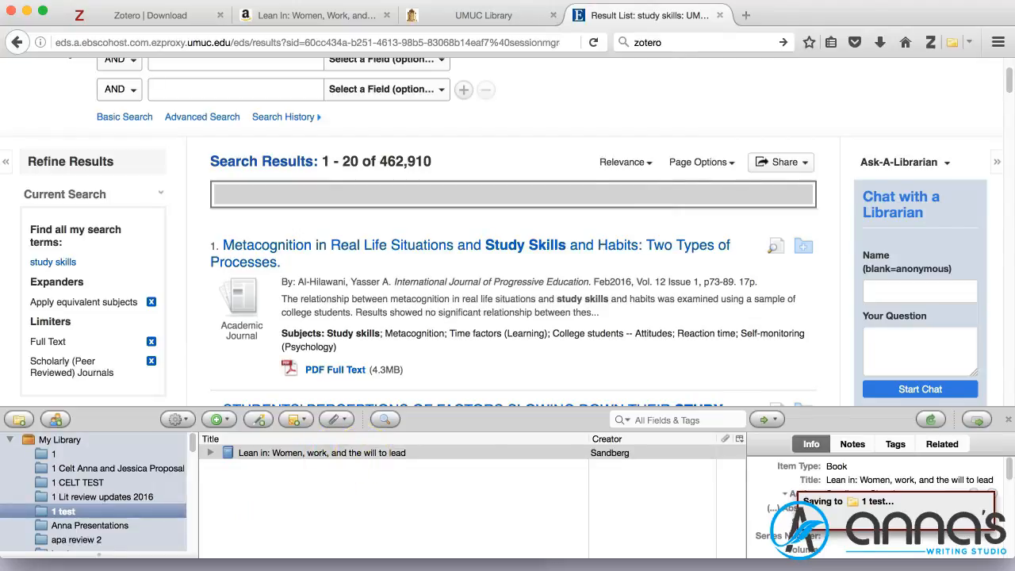
Step: Enlarge the Zotero library pane to look over the saved references, and shrink it back to reveal the search results
scroll(482, 293, "up", 3)
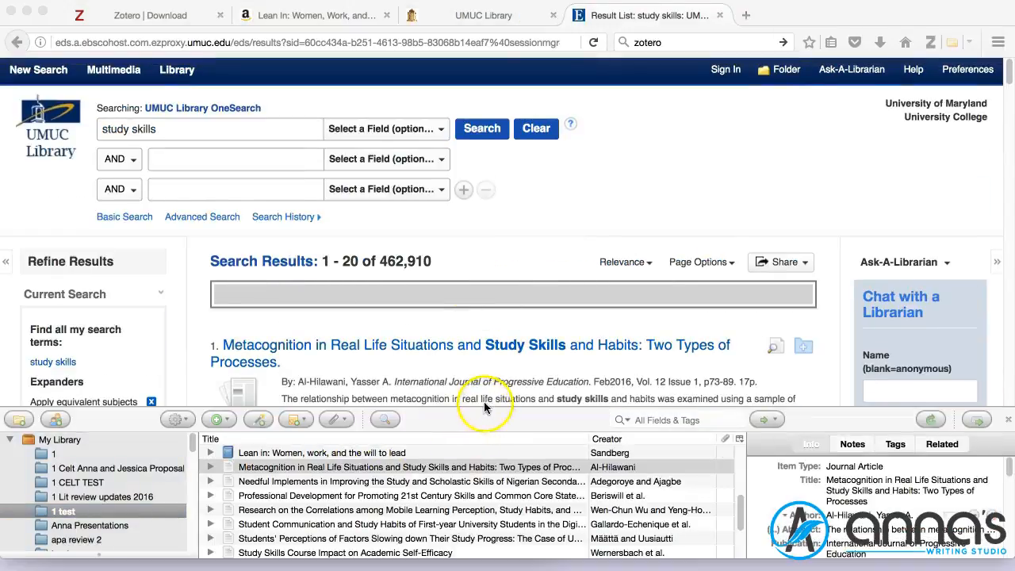
left_click(482, 405)
left_click_drag(485, 405, 526, 213)
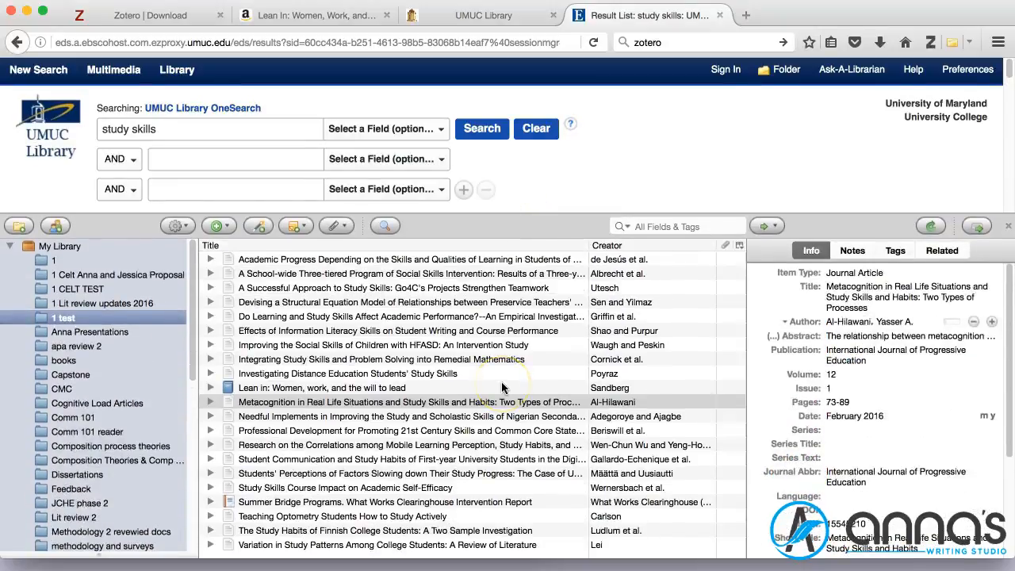
left_click(474, 213)
left_click_drag(474, 211, 464, 416)
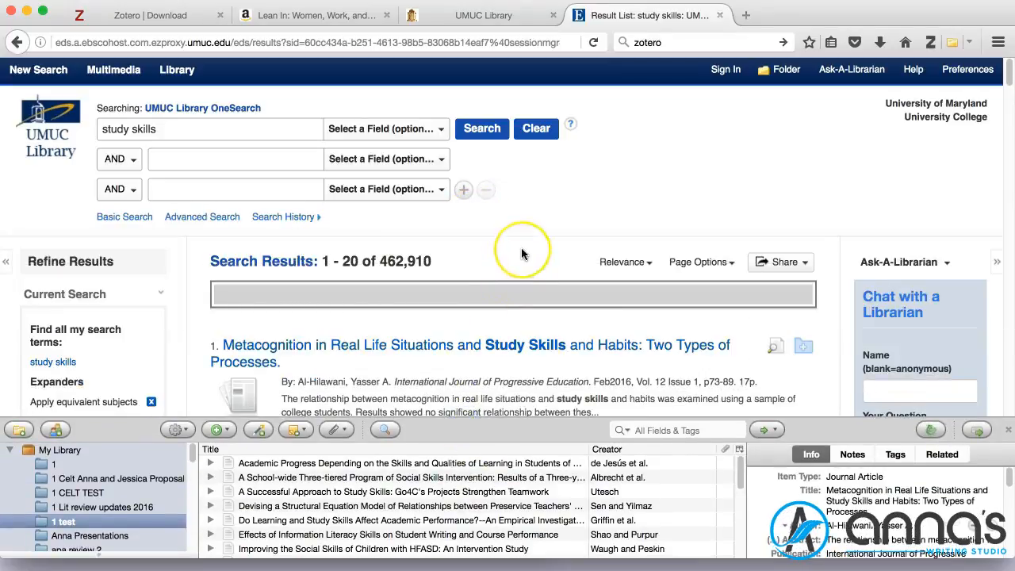
Step: Open the detailed record of the "Metacognition in Real Life Situations" article, read through it, and save it to the 1 test collection
left_click(547, 191)
scroll(547, 194, "down", 5)
left_click(464, 111)
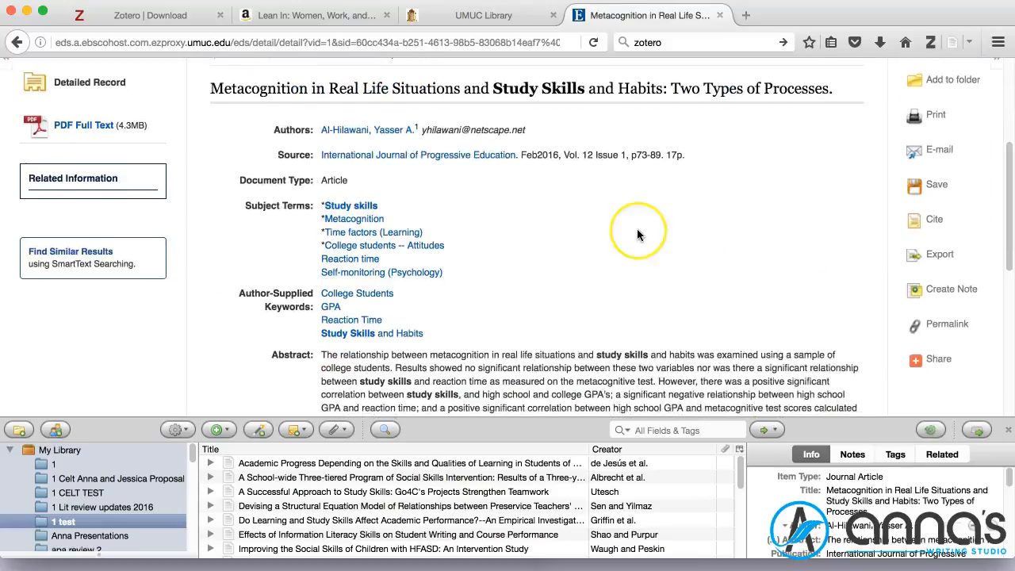
scroll(639, 233, "down", 3)
scroll(639, 233, "down", 2)
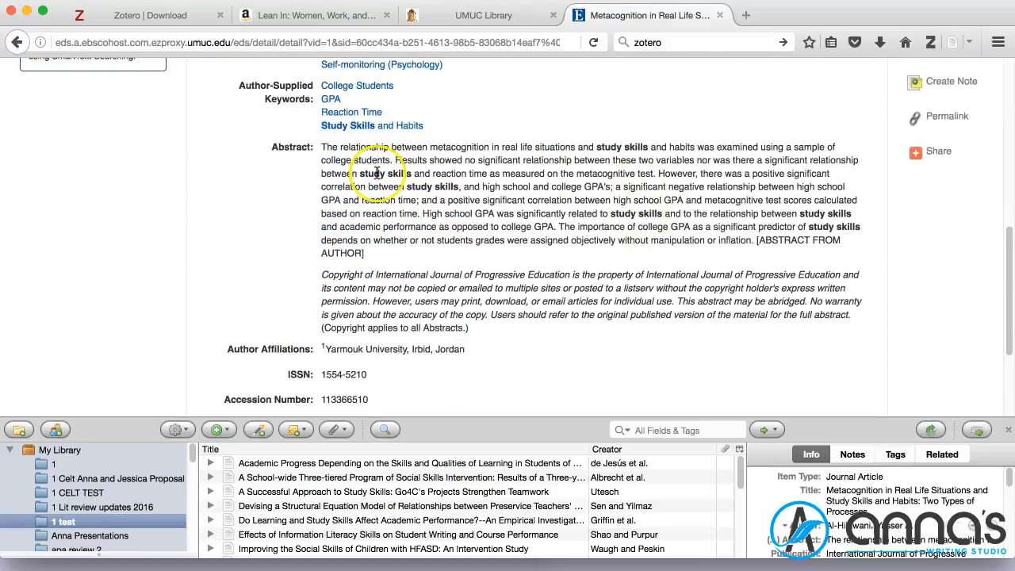
scroll(491, 163, "down", 2)
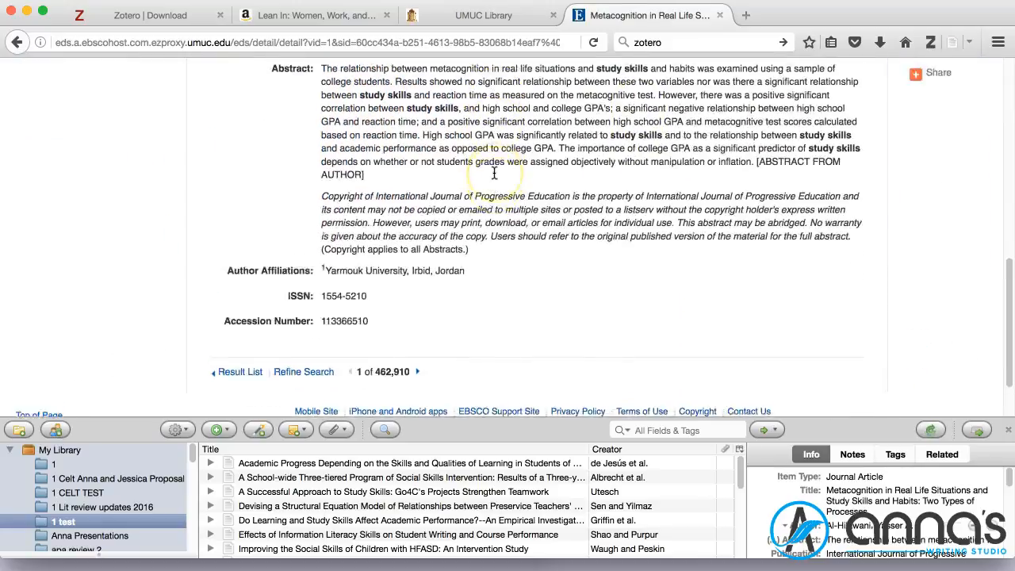
scroll(269, 176, "up", 3)
scroll(487, 317, "up", 5)
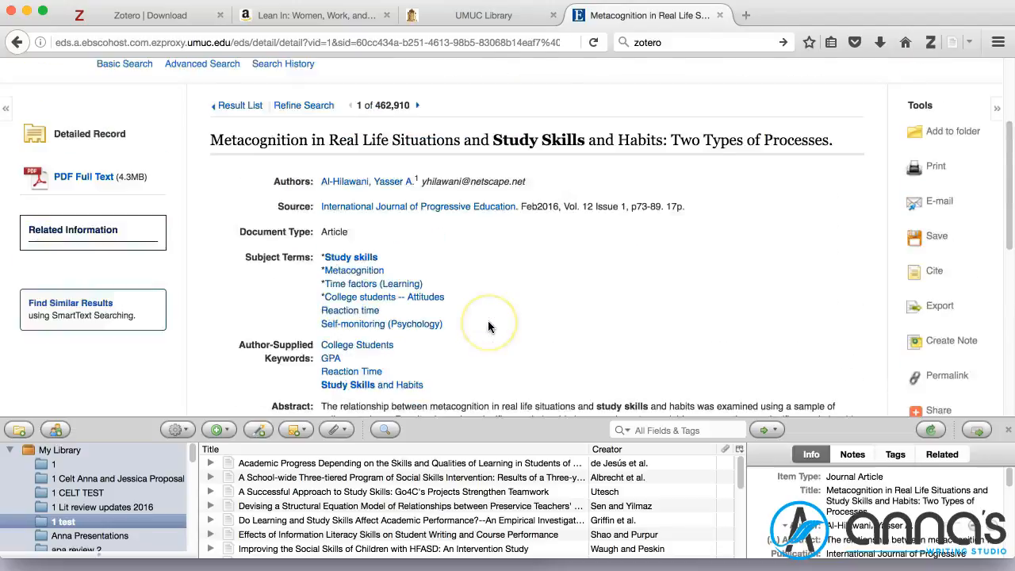
scroll(487, 263, "down", 8)
scroll(487, 327, "up", 7)
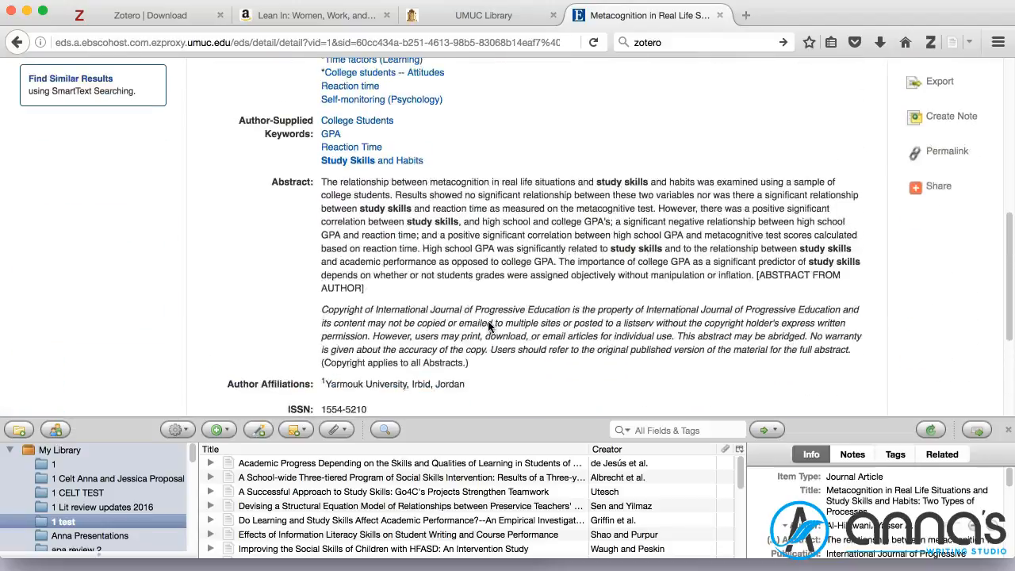
scroll(487, 325, "up", 2)
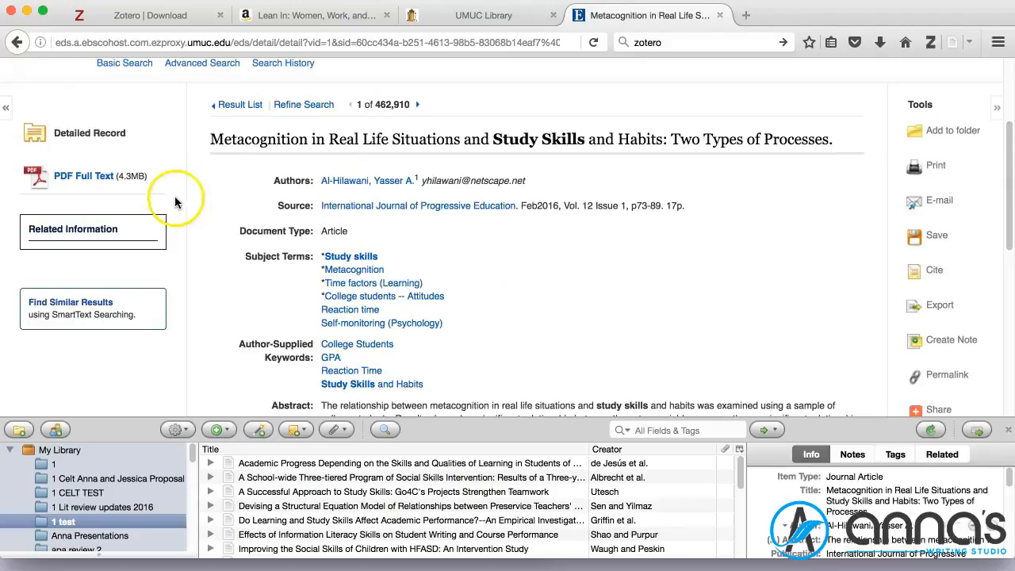
left_click(951, 46)
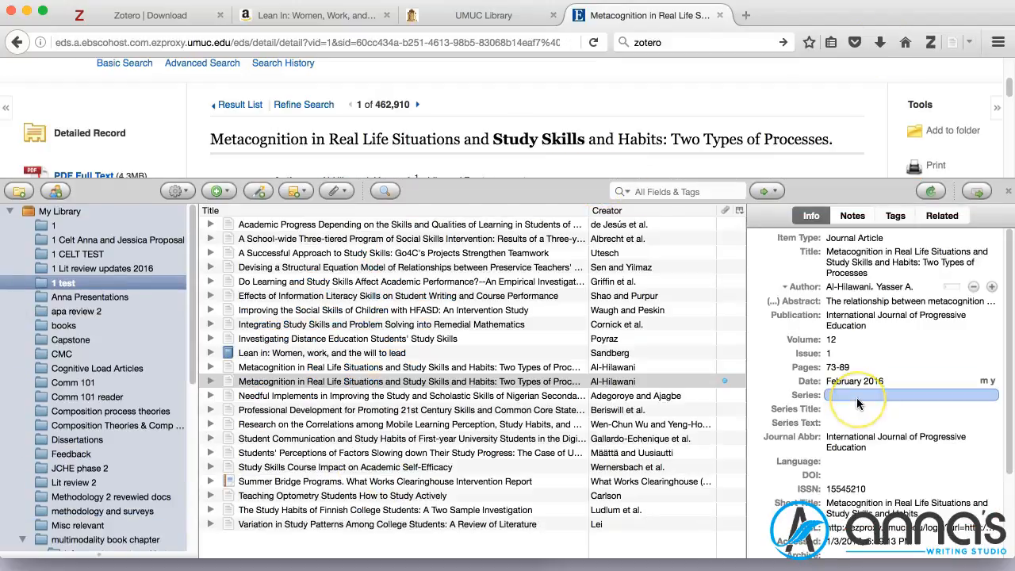
Step: Examine the bibliographic fields of the newly saved Metacognition article, from item type and title down to the last entries
scroll(856, 400, "down", 3)
left_click(857, 402)
scroll(857, 402, "up", 3)
left_click(856, 402)
scroll(857, 402, "down", 3)
left_click(857, 401)
scroll(856, 401, "up", 3)
left_click(857, 401)
left_click(848, 239)
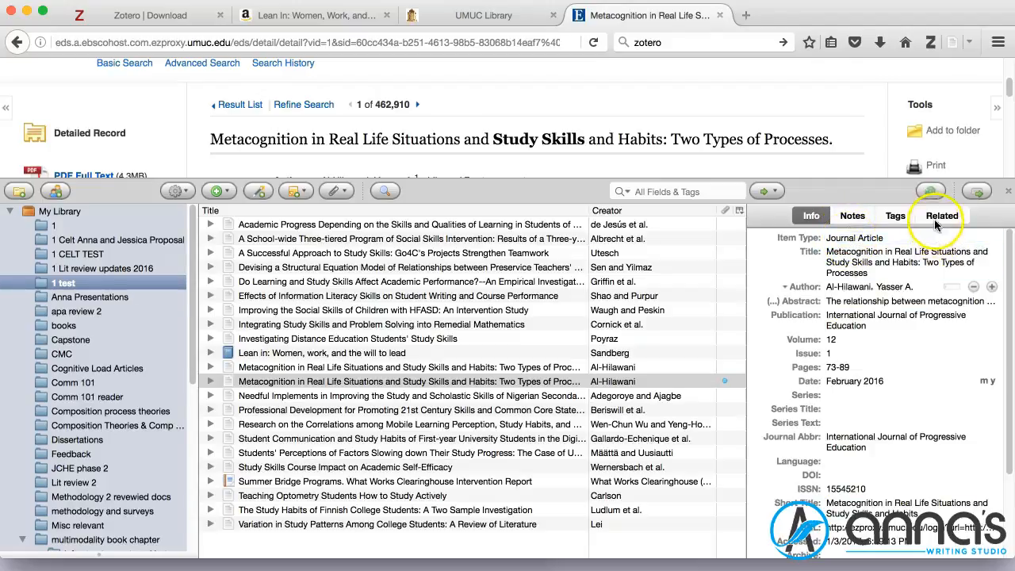
Step: Expand the newly saved Metacognition article and select its EBSCO Full Text attachment
left_click(212, 379)
left_click(211, 381)
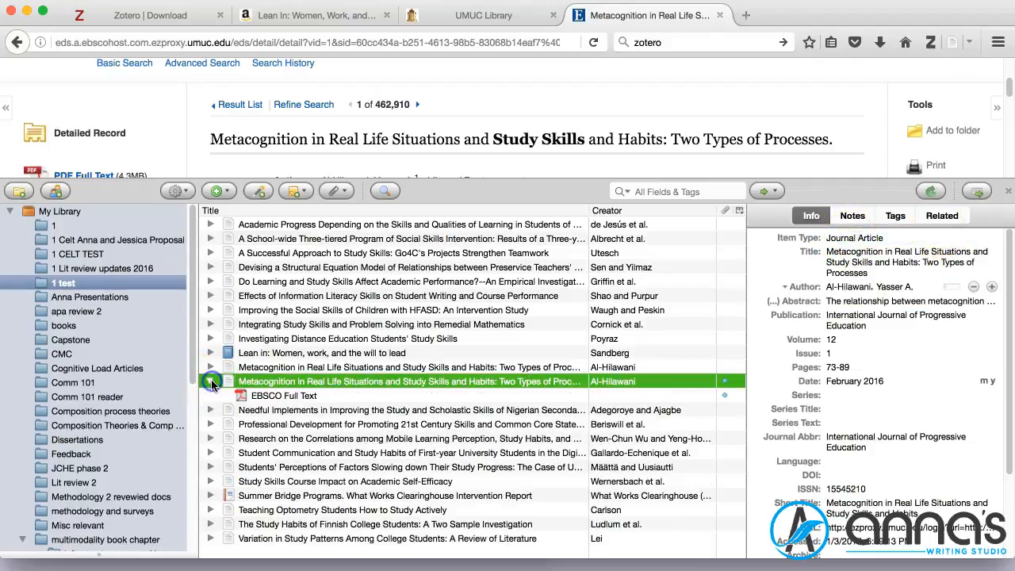
left_click(289, 397)
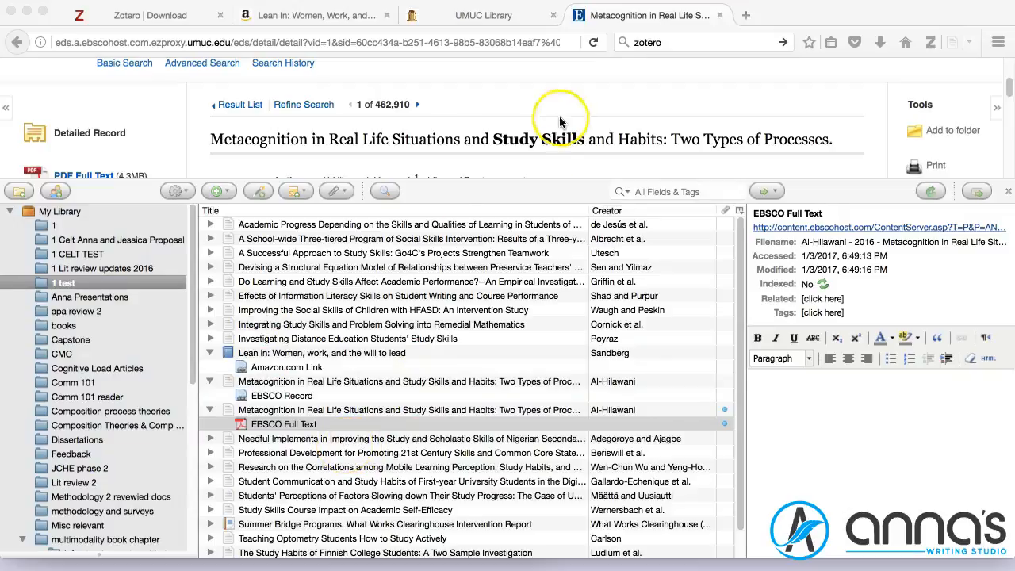
Step: Shrink the library pane, open the account registration page on the Zotero website and look through its form
left_click(530, 182)
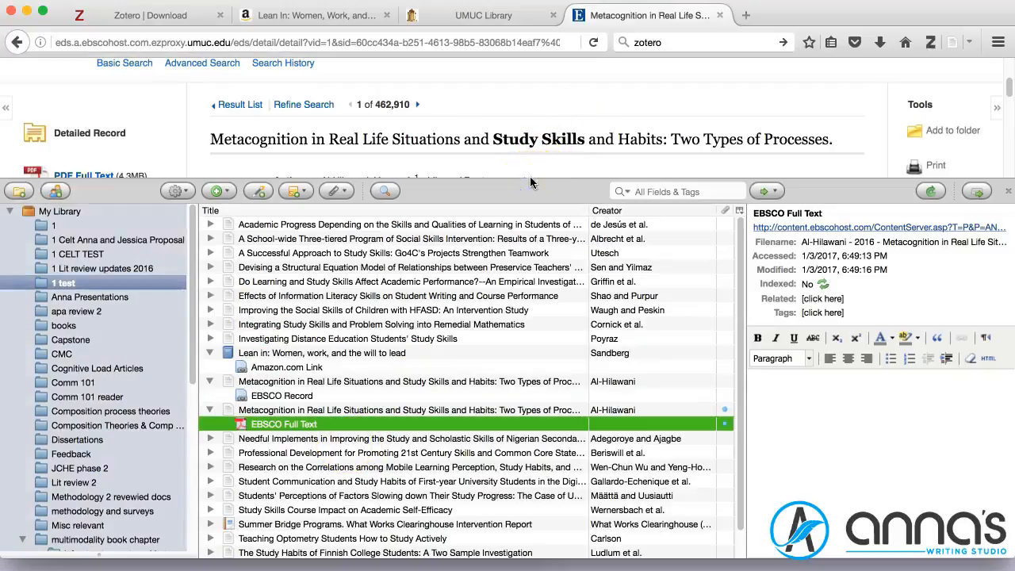
left_click_drag(529, 178, 520, 256)
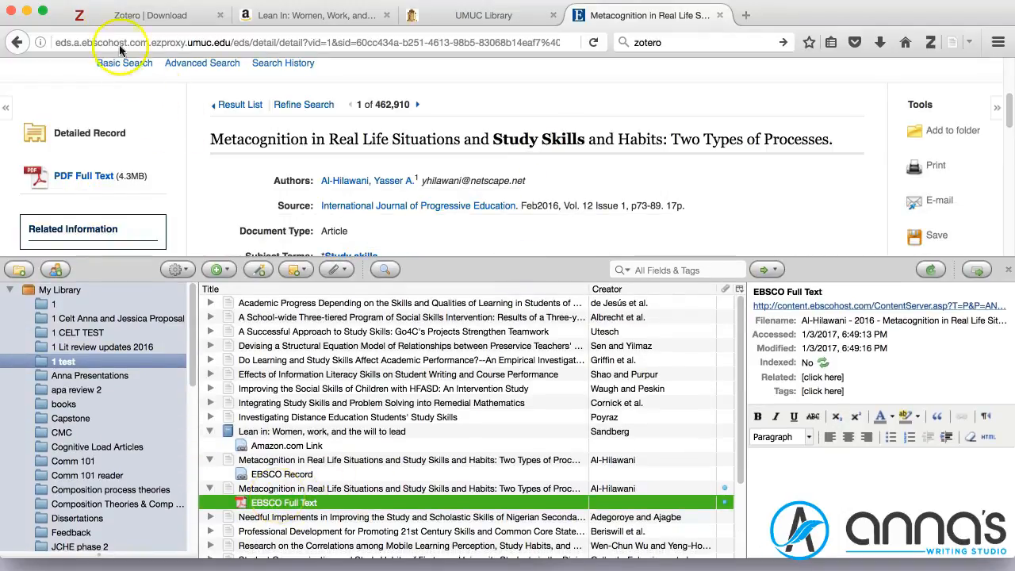
left_click(120, 16)
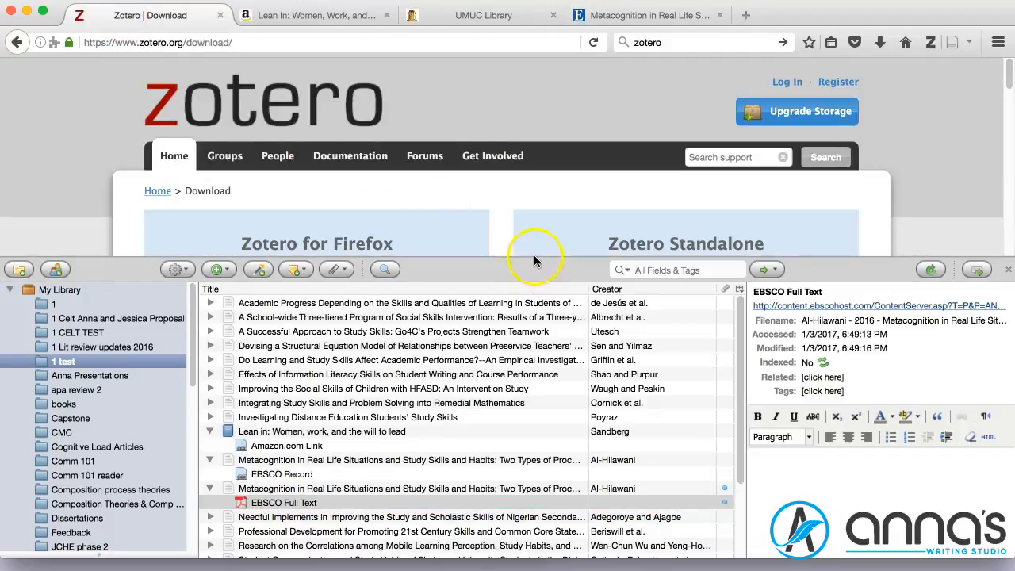
left_click_drag(533, 257, 516, 424)
left_click(843, 83)
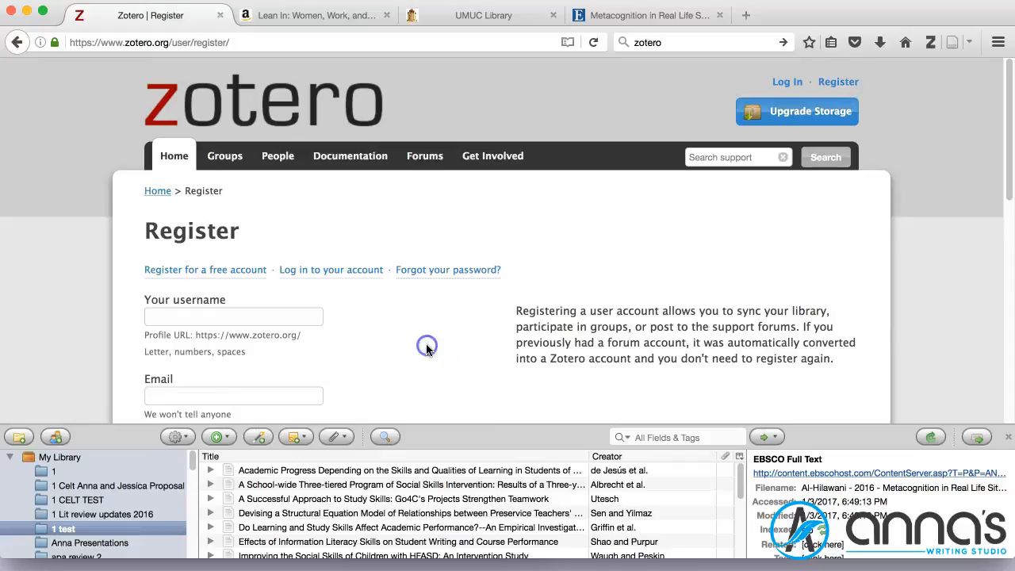
scroll(425, 349, "down", 10)
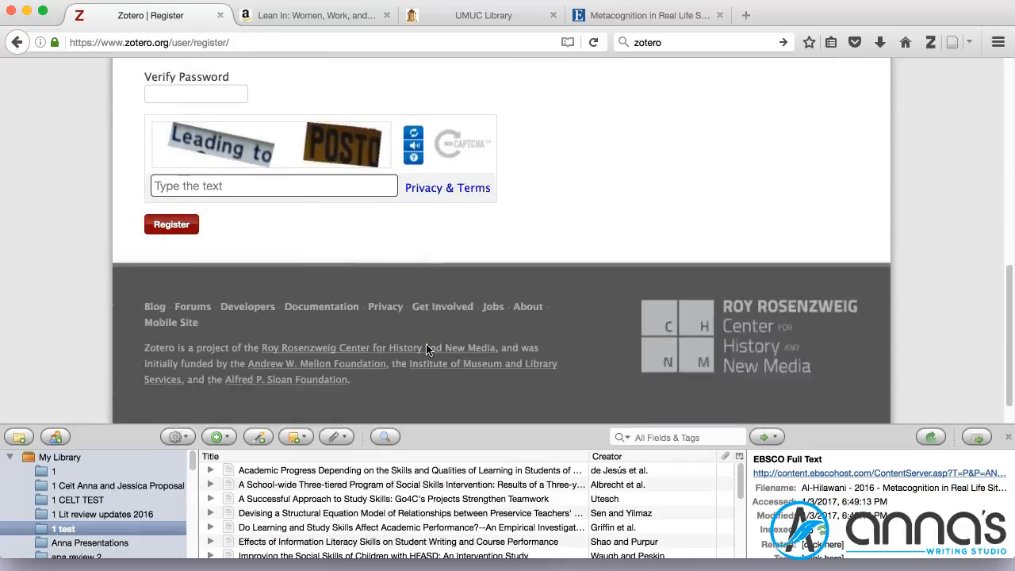
scroll(426, 349, "up", 5)
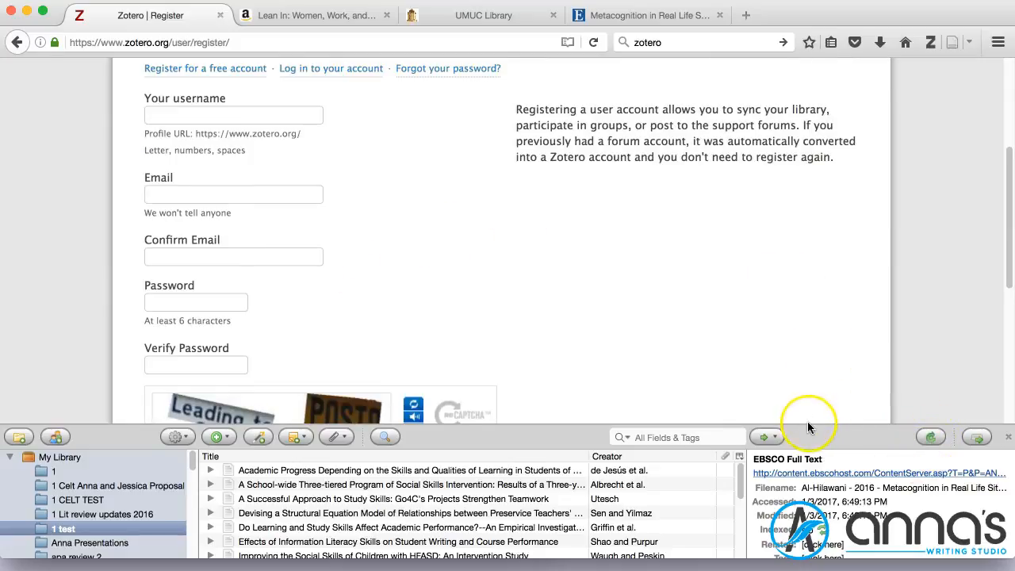
Step: Enlarge the library pane and sync the library with the Zotero server
left_click_drag(807, 427, 802, 289)
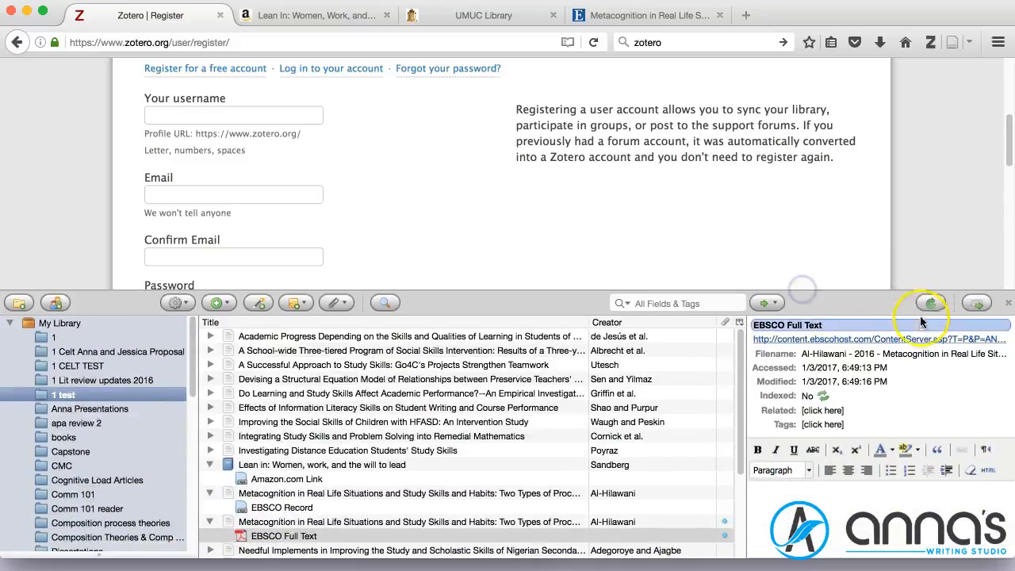
left_click(929, 305)
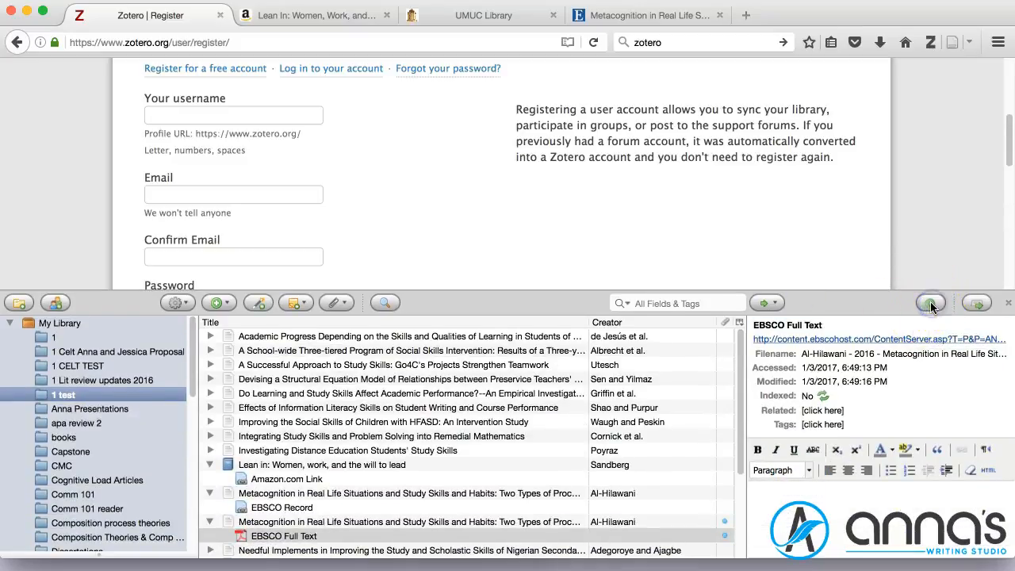
left_click(932, 306)
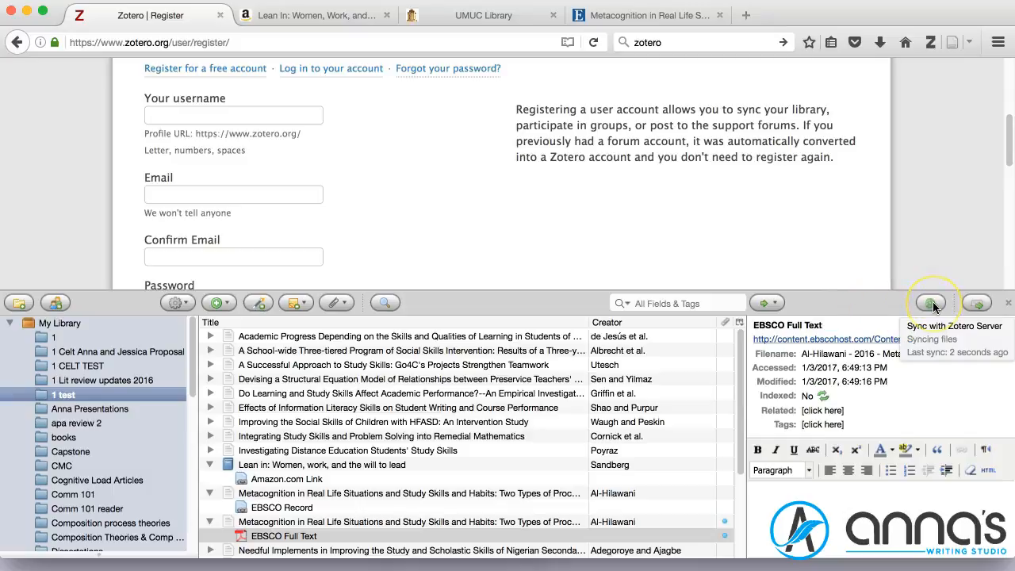
Step: Check the sync account settings in the Zotero preferences, close them and sync the library with the server again
left_click(177, 303)
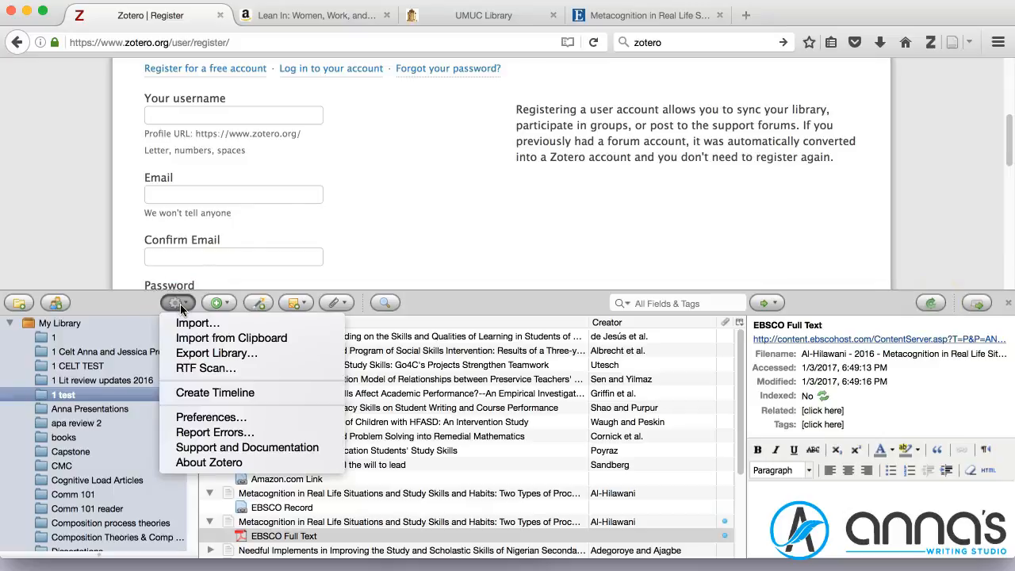
left_click(208, 417)
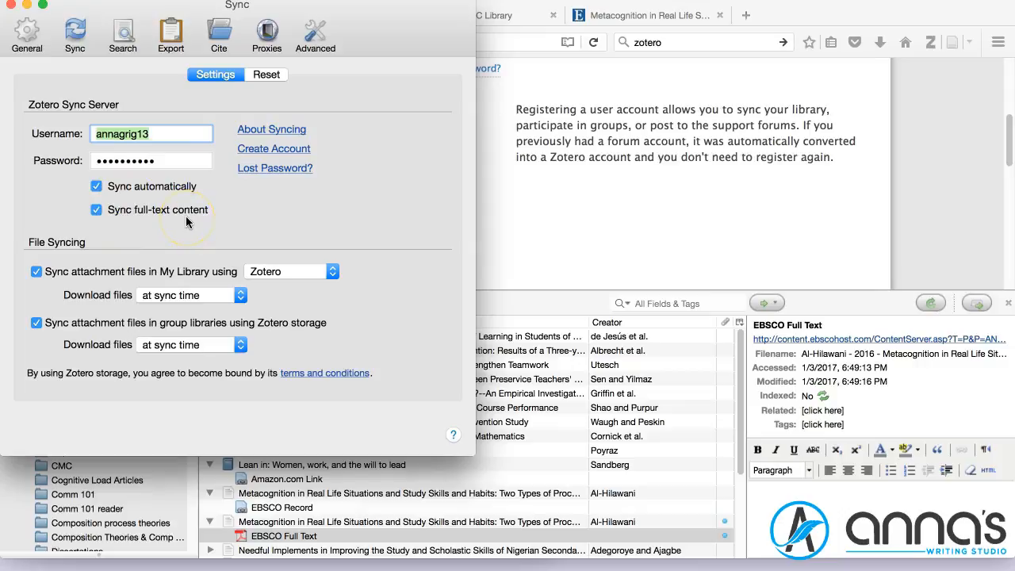
left_click(593, 214)
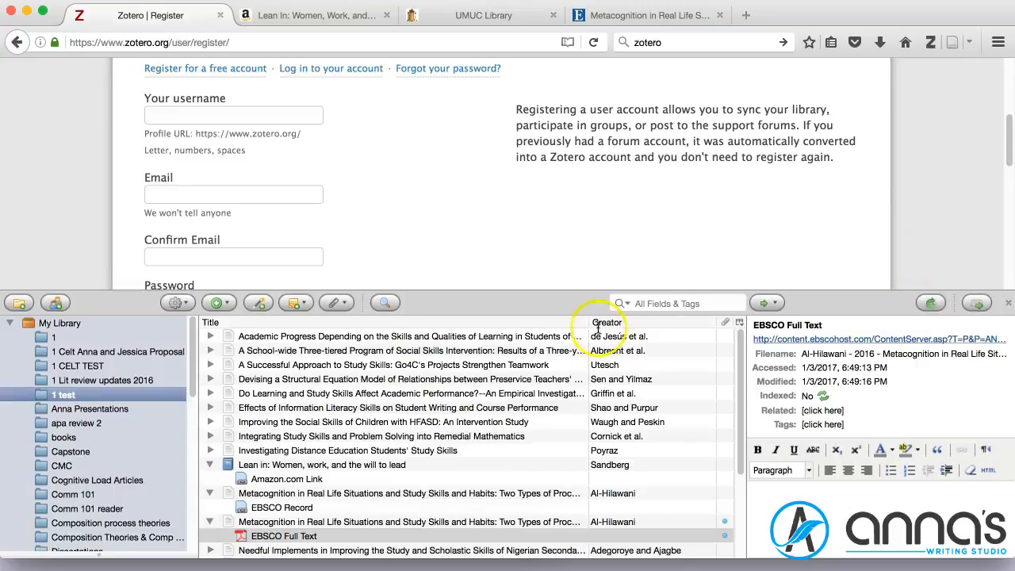
left_click(931, 304)
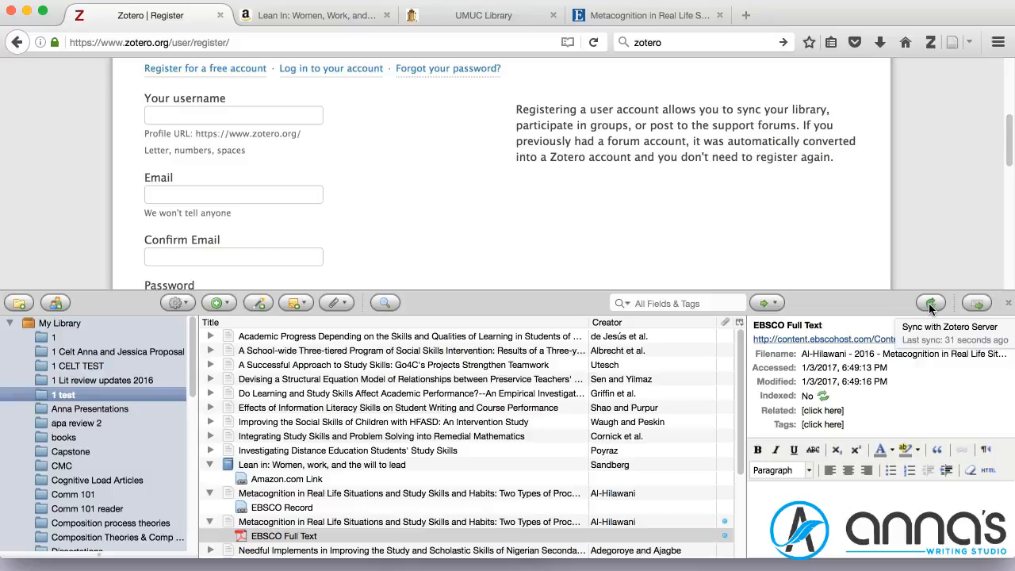
left_click(930, 308)
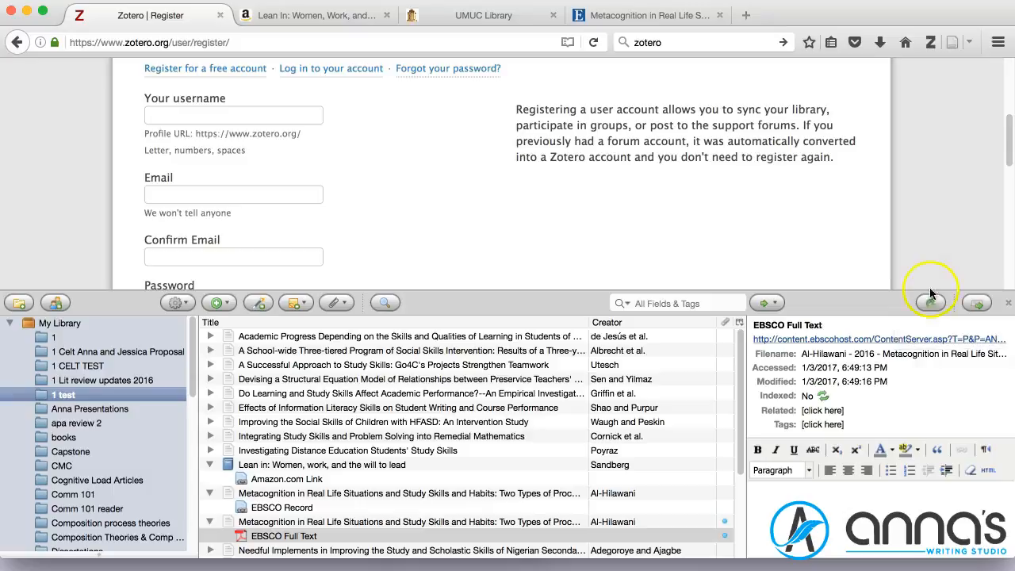
Step: Return to the head of the registration page and log in to the existing account on the Zotero website
scroll(518, 149, "down", 5)
scroll(518, 149, "up", 10)
scroll(519, 149, "up", 2)
left_click(783, 83)
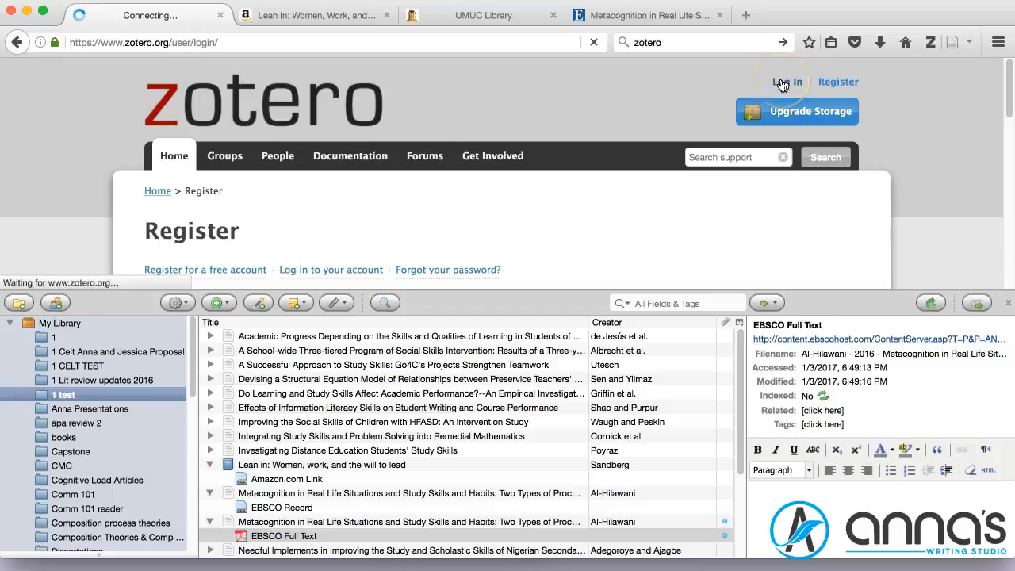
left_click(231, 167)
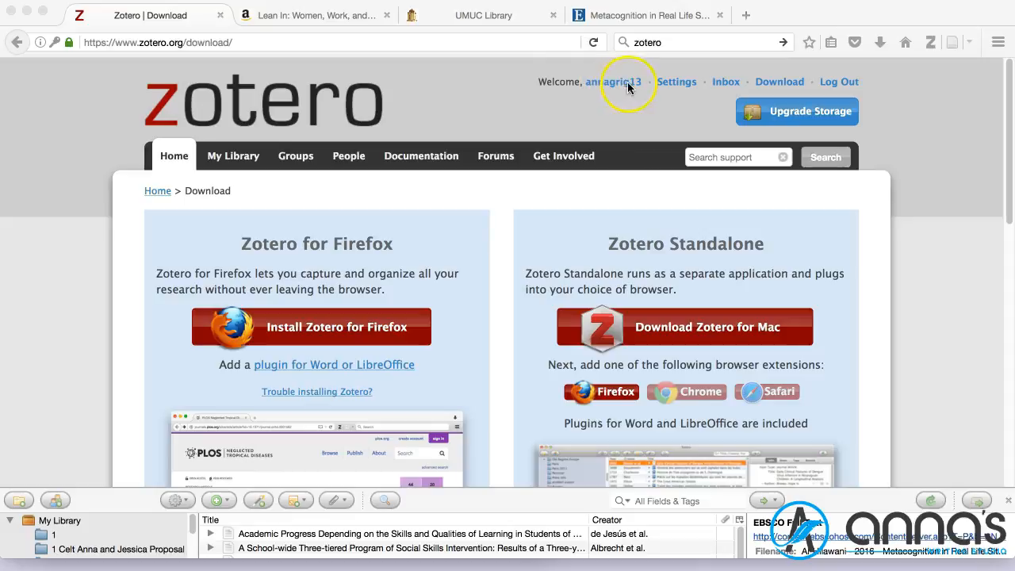
Step: Open the online library on the Zotero website and compare its collections and items with those in the local library pane
left_click(238, 158)
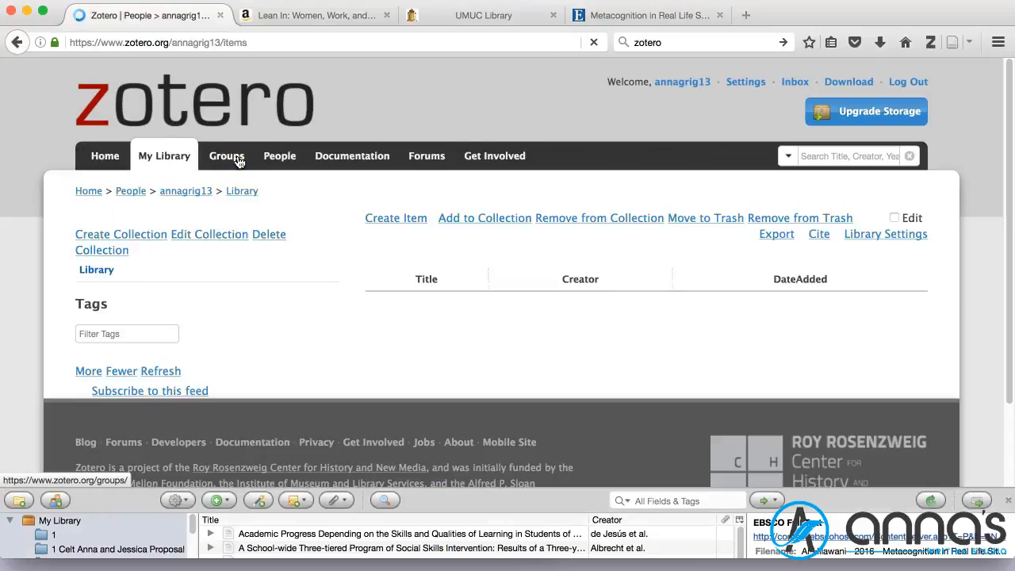
scroll(336, 317, "down", 5)
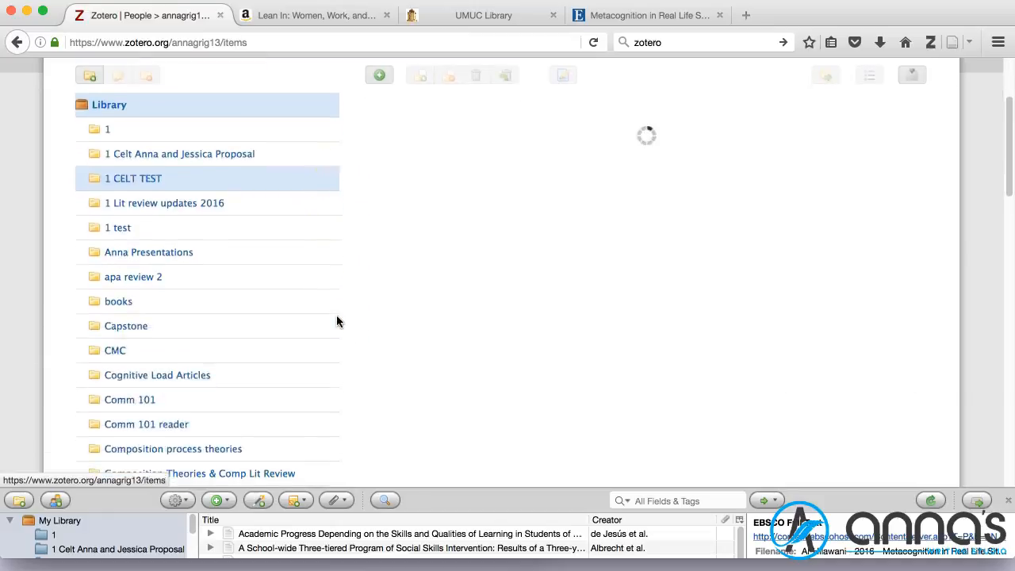
scroll(336, 317, "down", 10)
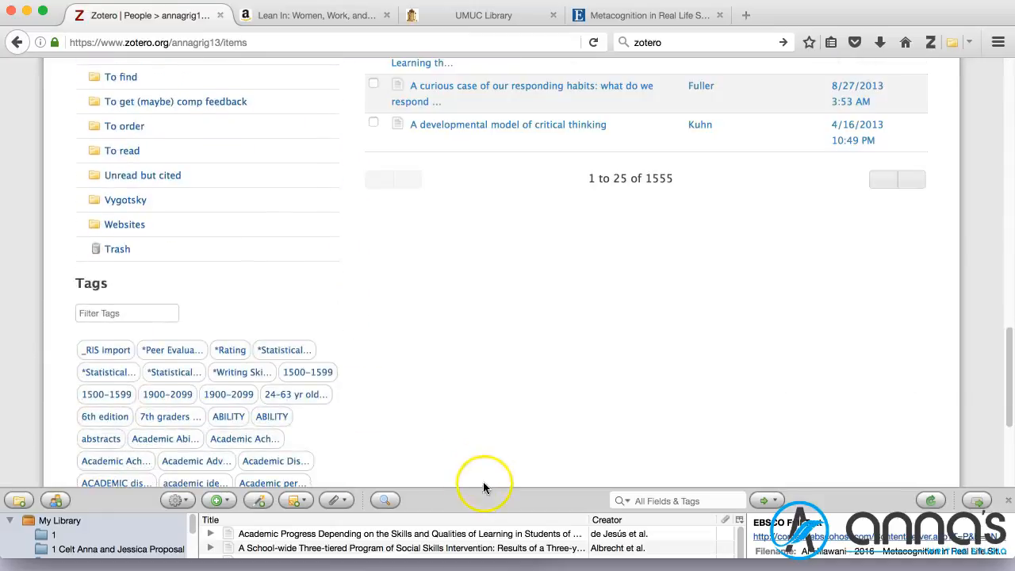
left_click_drag(484, 488, 514, 177)
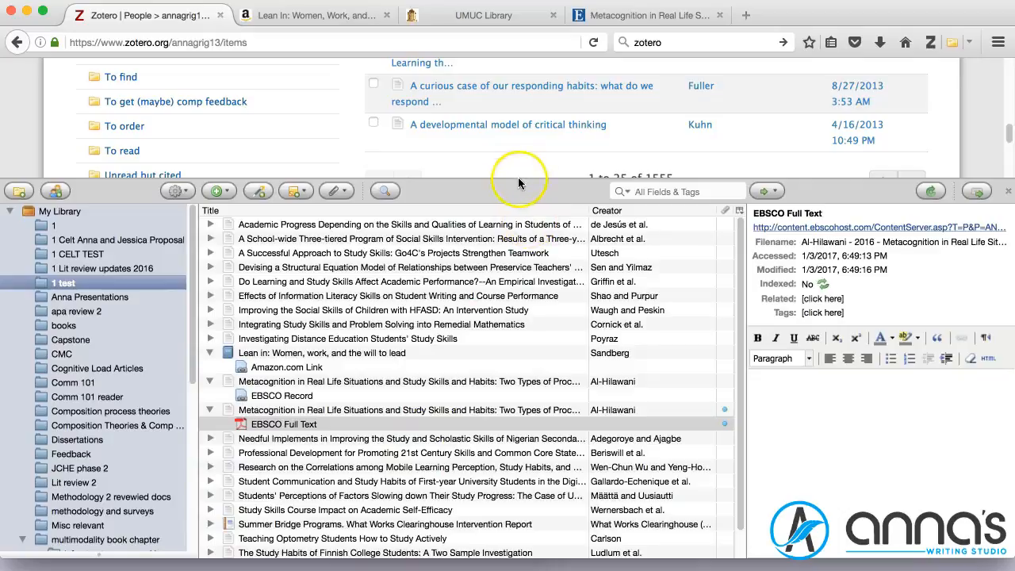
left_click_drag(518, 178, 494, 415)
scroll(539, 270, "down", 3)
scroll(539, 269, "up", 10)
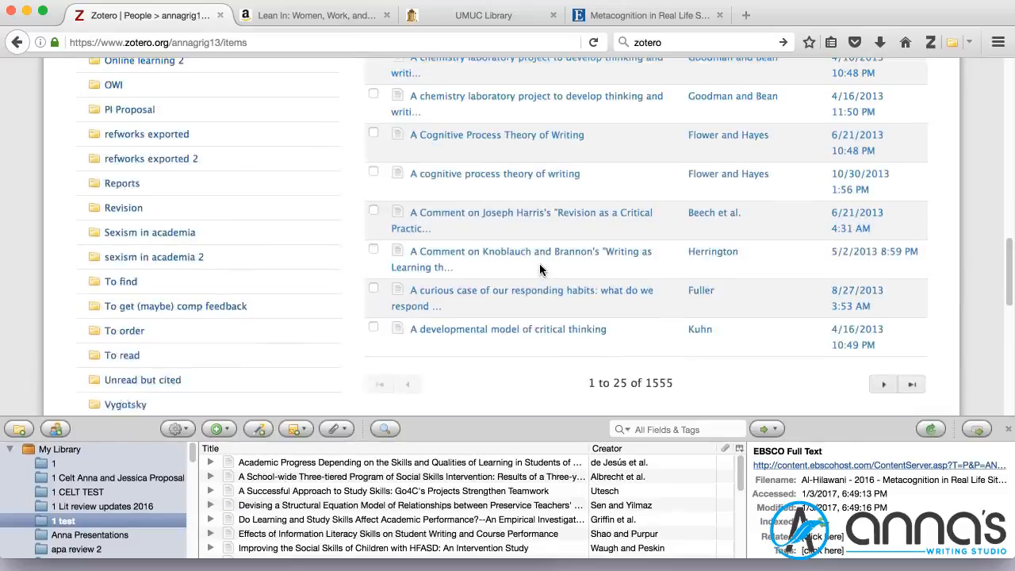
scroll(539, 270, "up", 7)
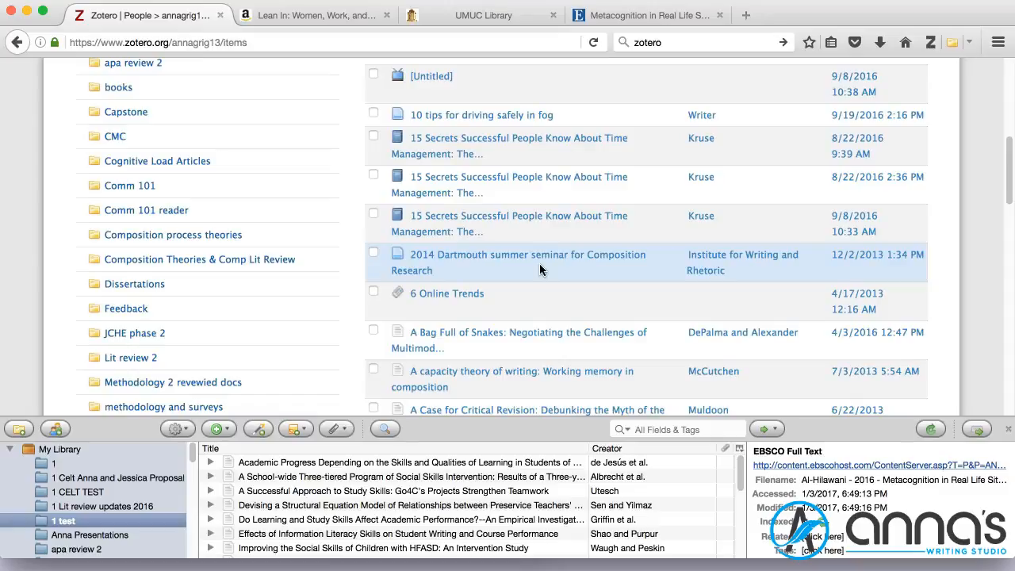
scroll(539, 269, "down", 1)
left_click_drag(535, 417, 528, 219)
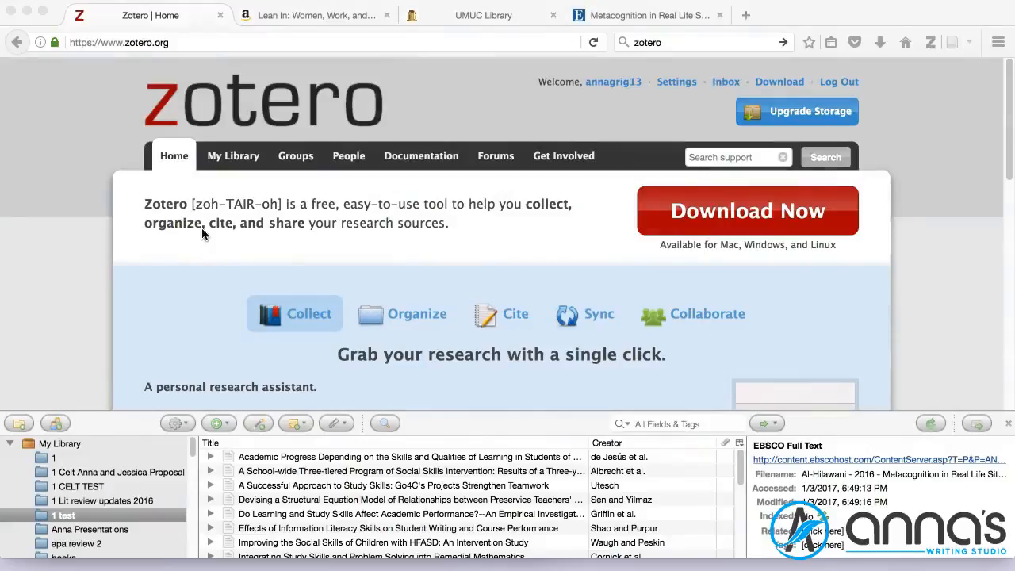
Step: From the Zotero home page, reach the download page's plugin page for Word or LibreOffice and look through its install options
left_click(232, 107)
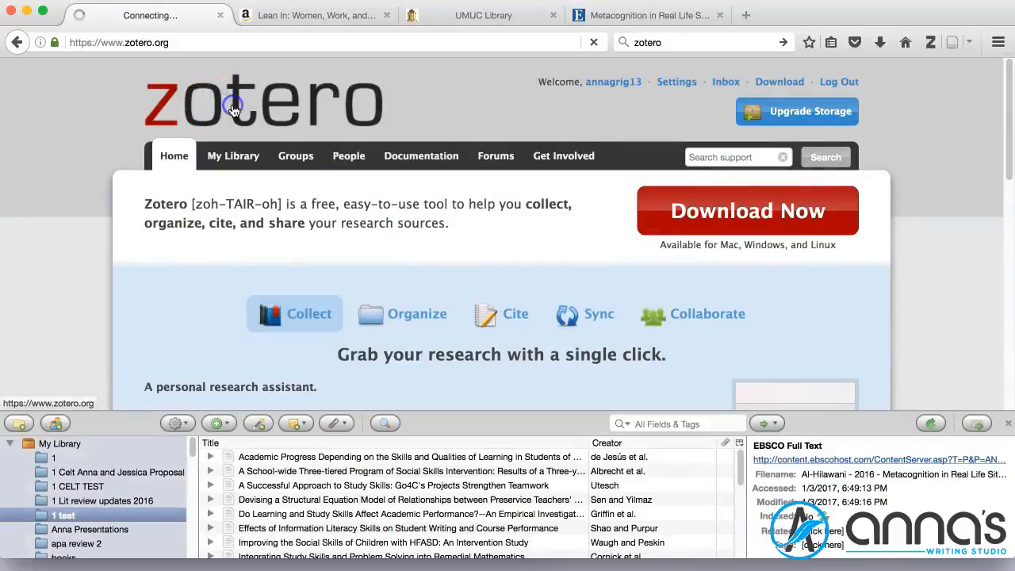
left_click(759, 212)
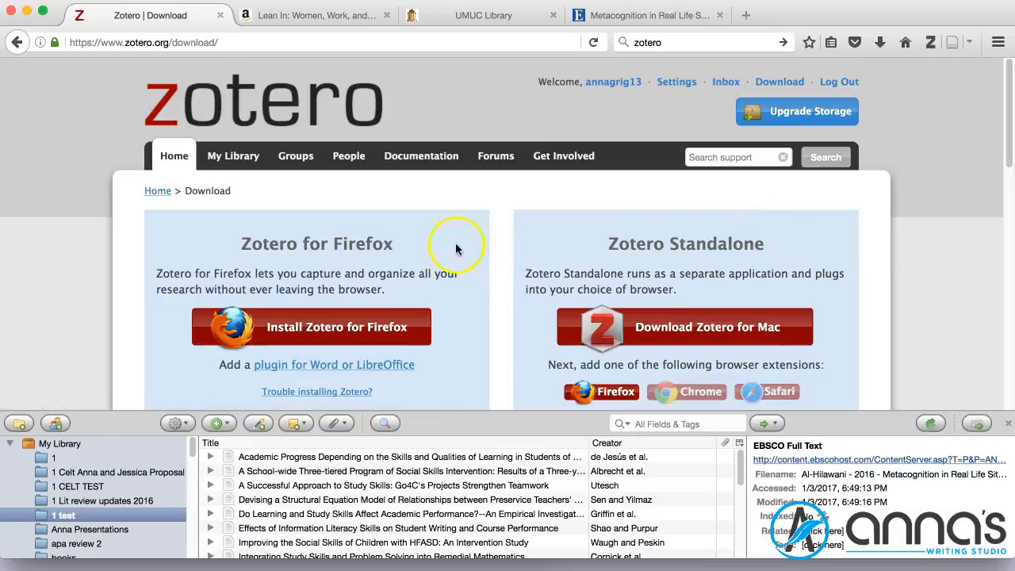
scroll(503, 261, "down", 5)
scroll(503, 262, "down", 2)
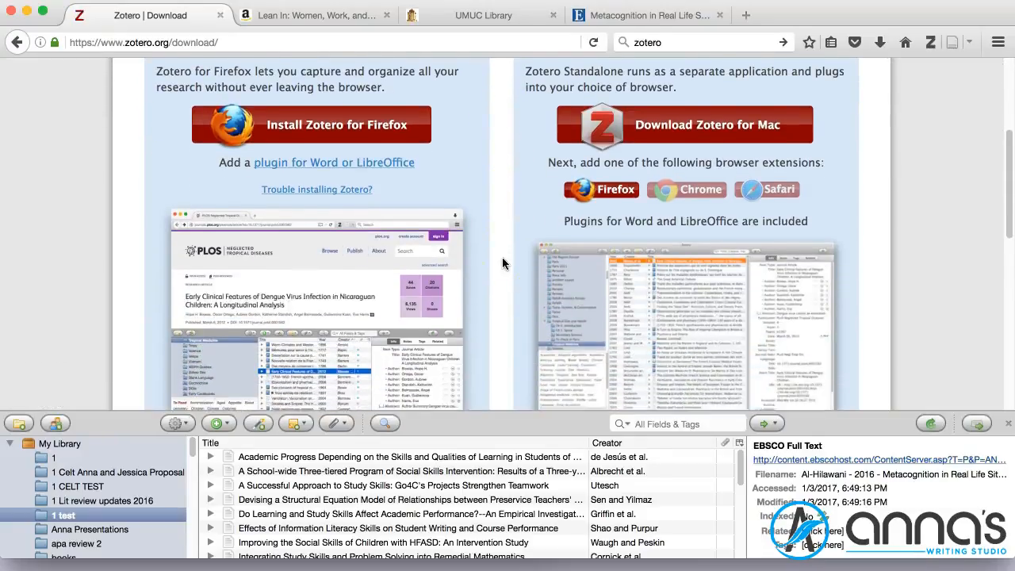
left_click(326, 157)
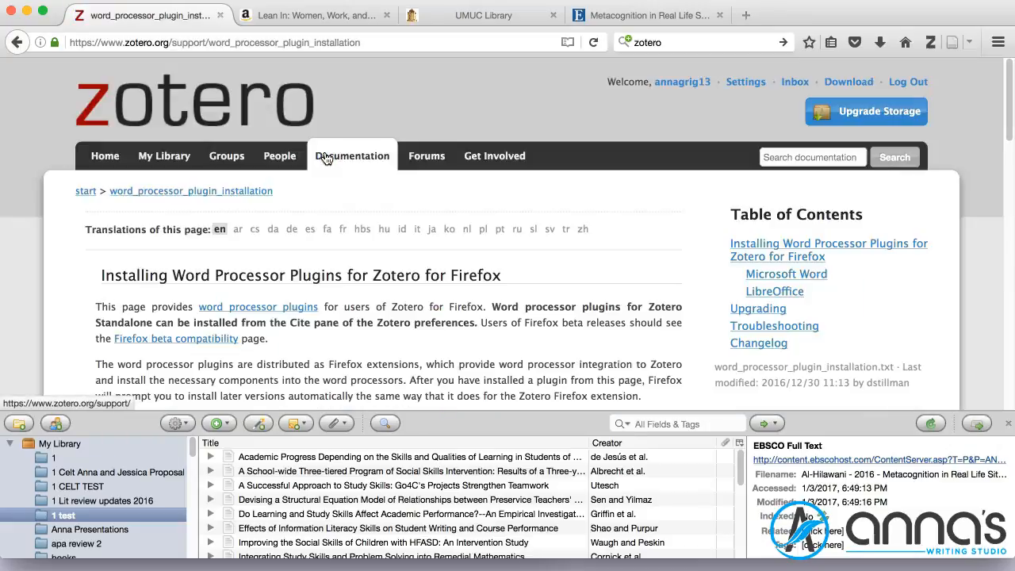
scroll(502, 337, "down", 5)
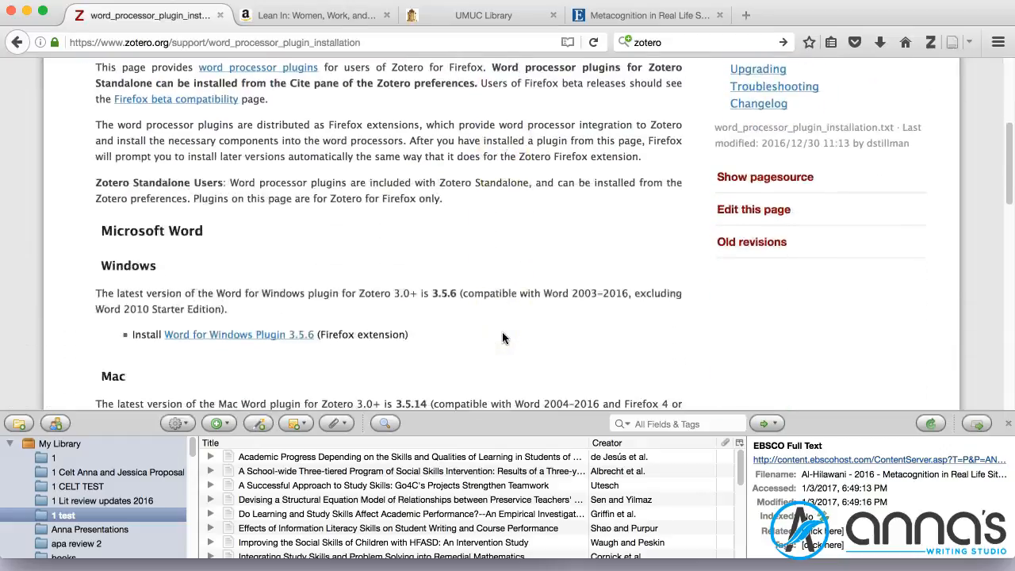
scroll(502, 339, "down", 1)
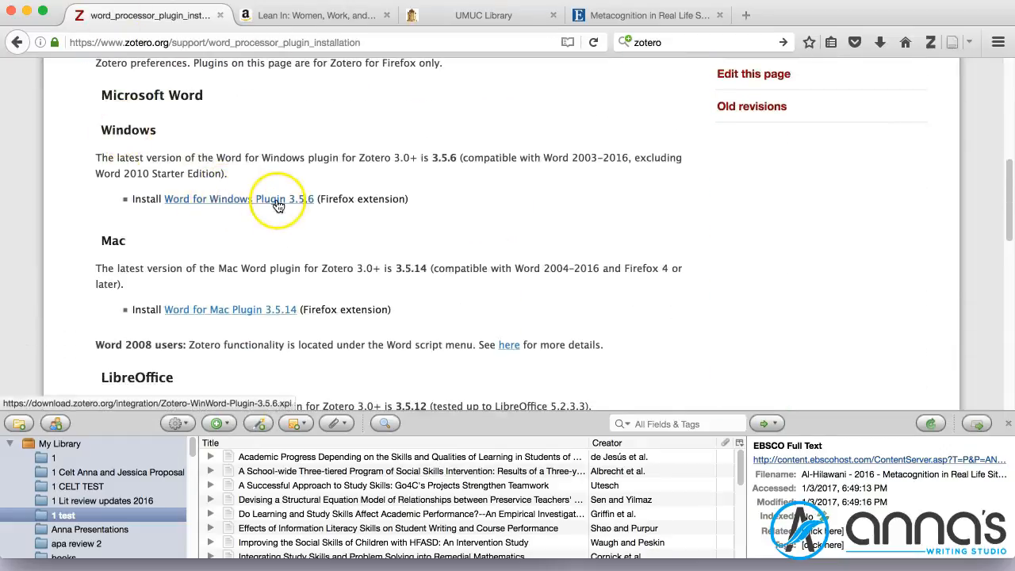
scroll(548, 219, "down", 2)
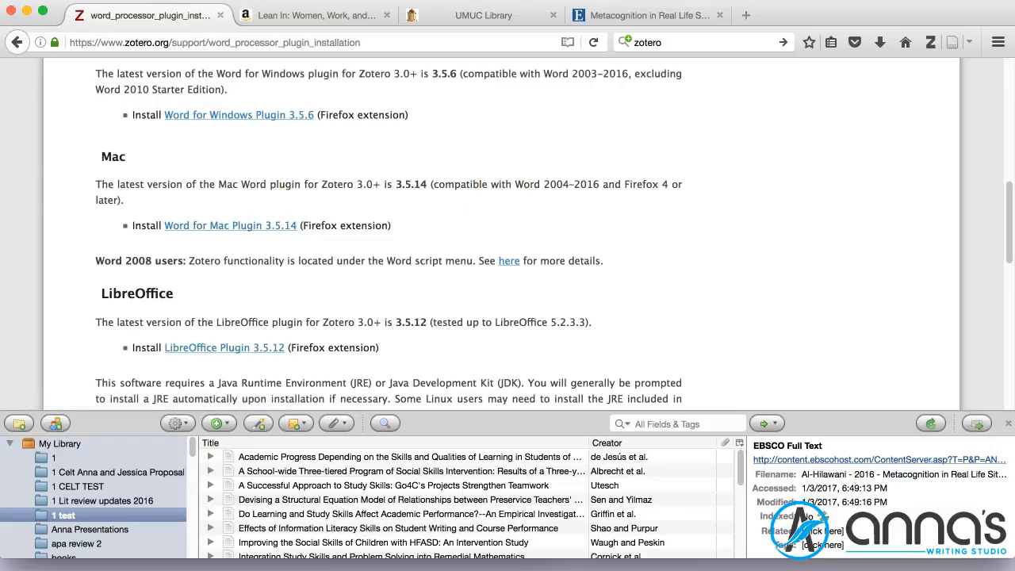
Step: Switch to Microsoft Word, reopen it with a blank document and display the Zotero add-in tools
left_click(496, 564)
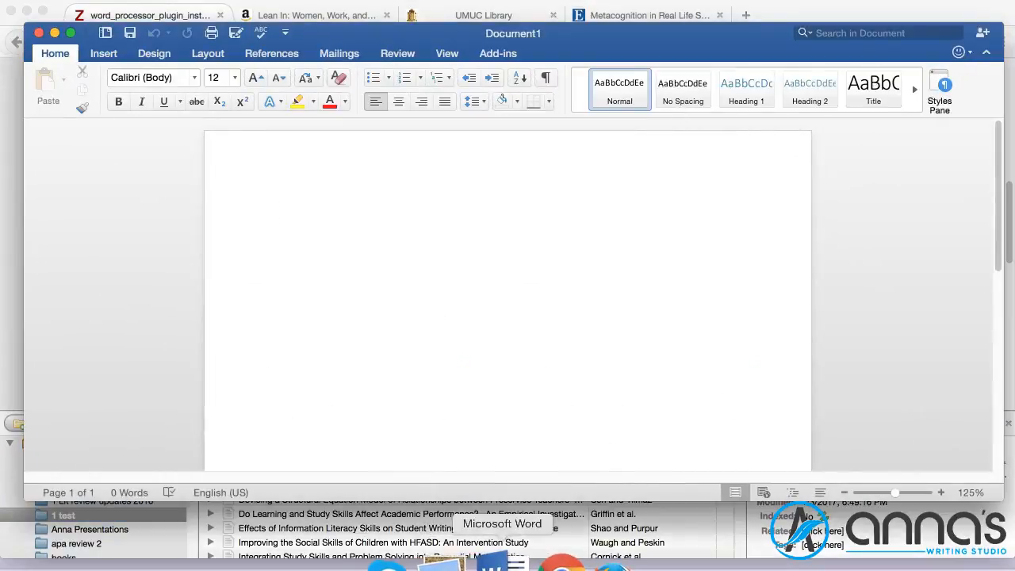
right_click(496, 564)
left_click(524, 515)
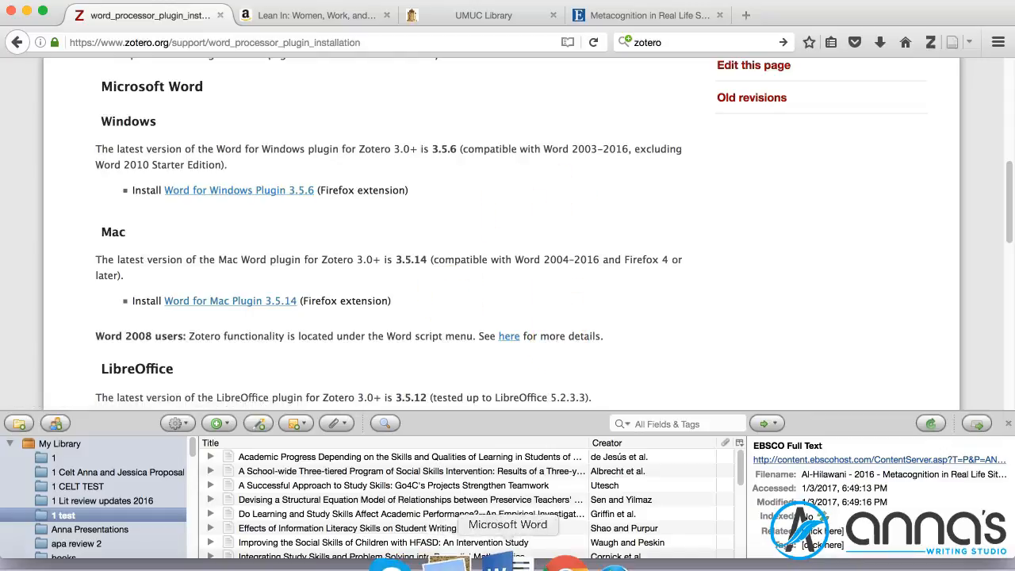
left_click(493, 564)
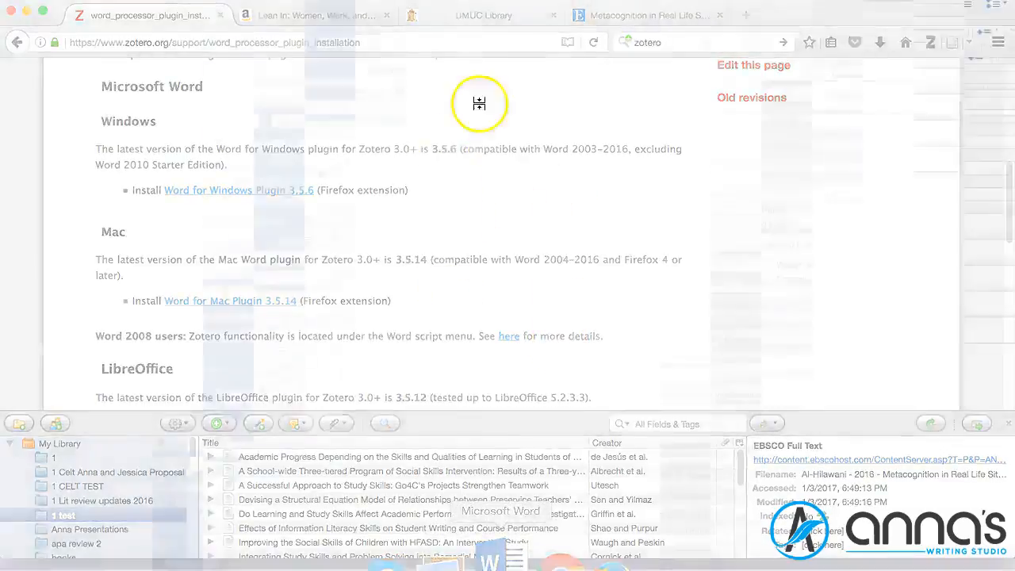
left_click(499, 54)
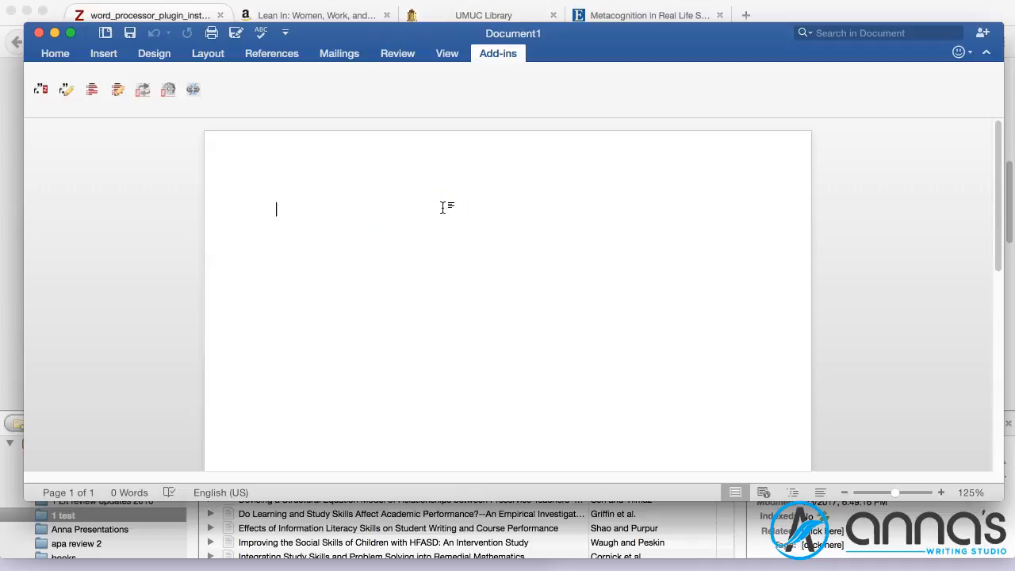
Step: Enter the placeholder text "Djkfjdkjfkdjfkdjkdjfjd" in the blank document
left_click(381, 271)
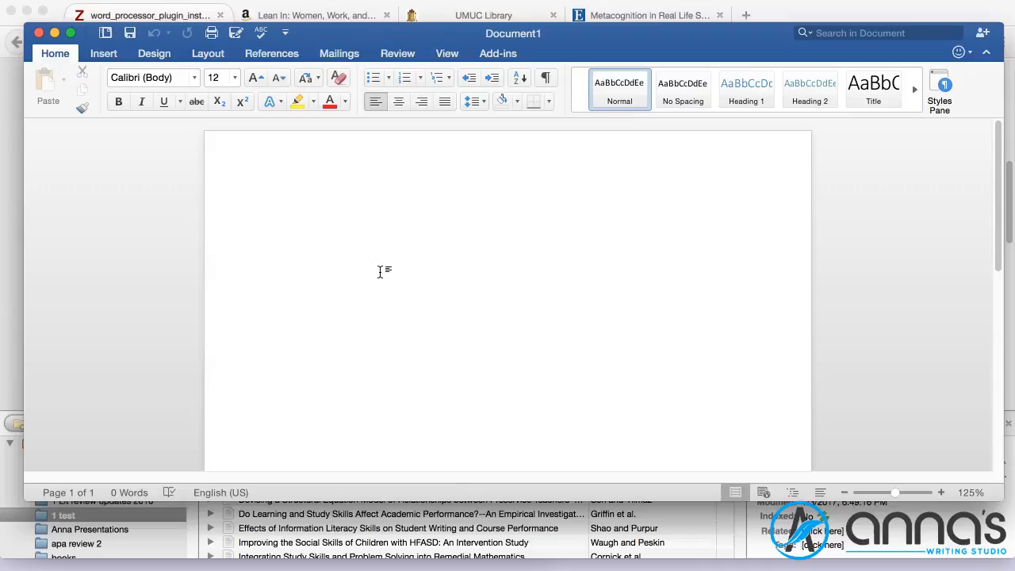
type("djkfjdkjfkdjfkdjkdjfjd")
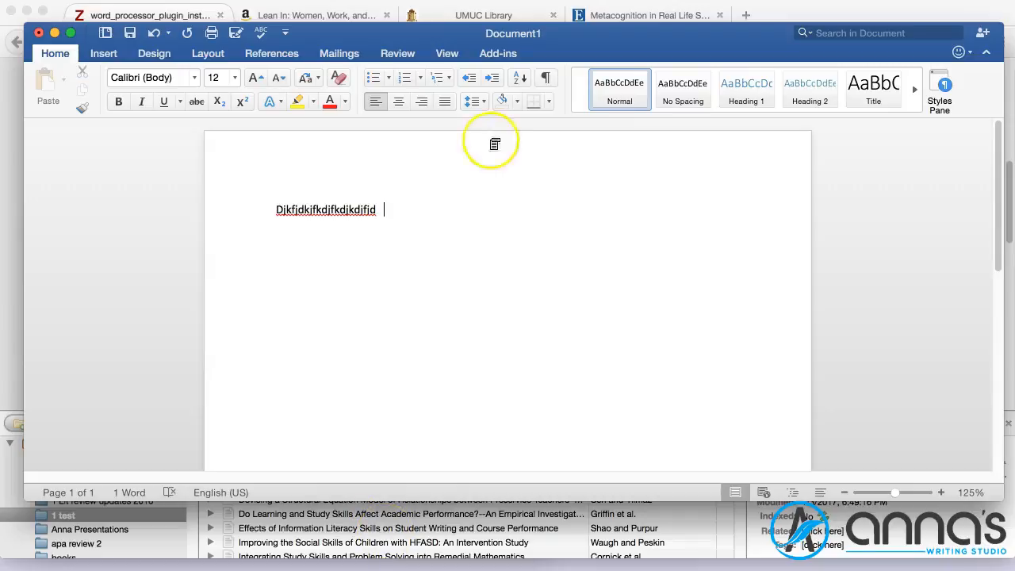
Step: Start a Zotero citation after the placeholder text and set the document's citation style to American Psychological Association 6th edition
left_click(498, 54)
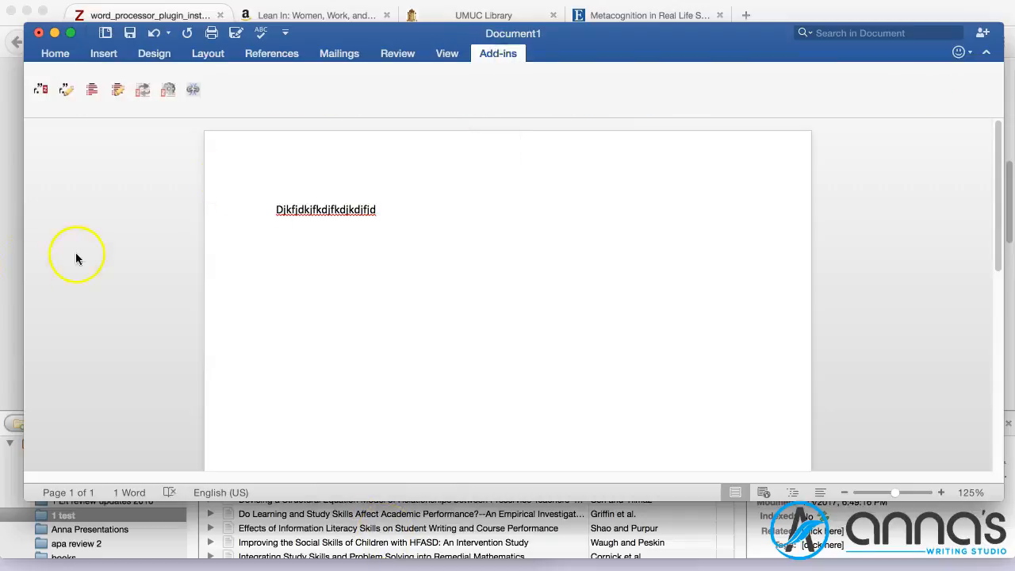
left_click(45, 96)
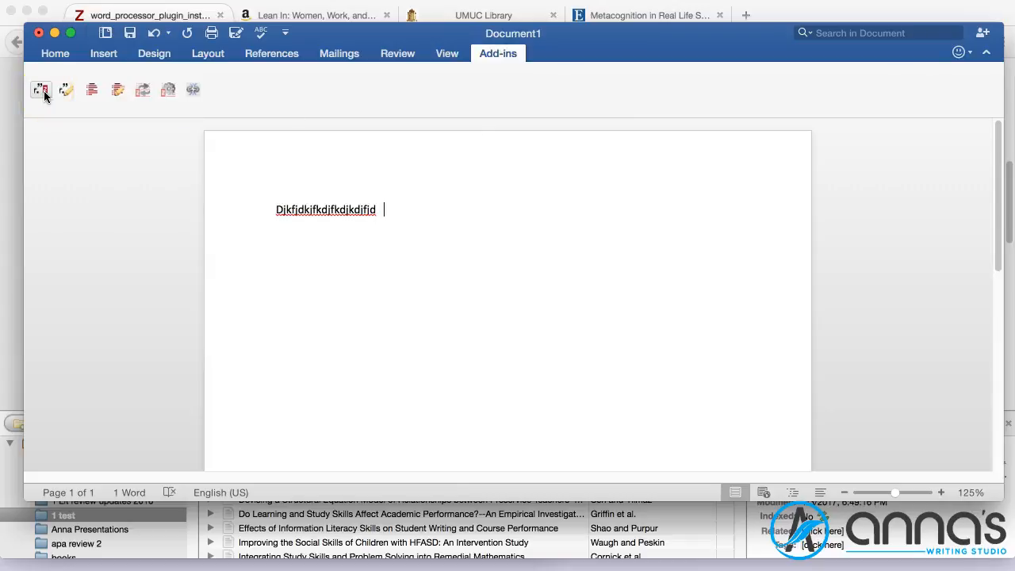
left_click(45, 96)
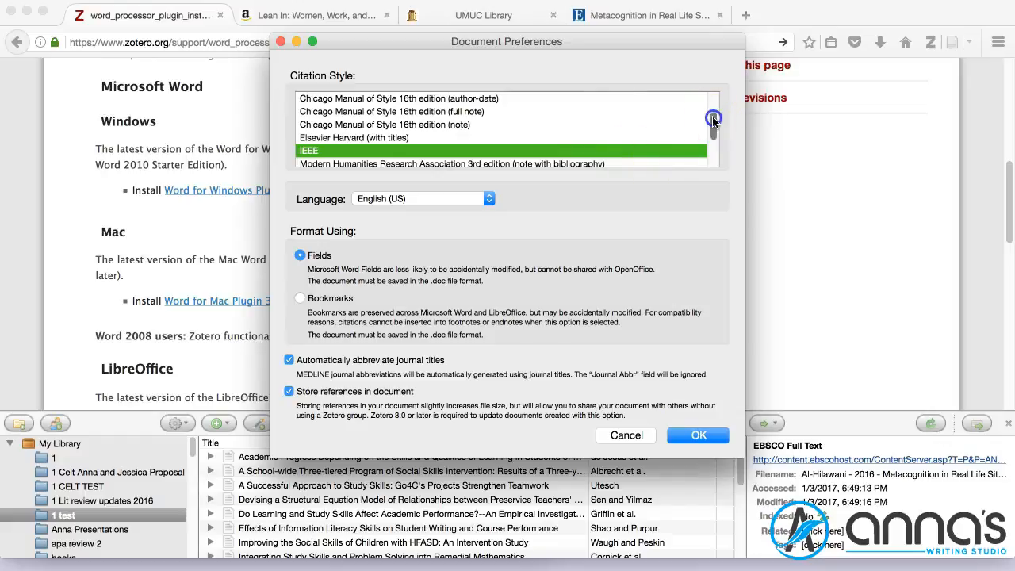
left_click_drag(713, 119, 713, 135)
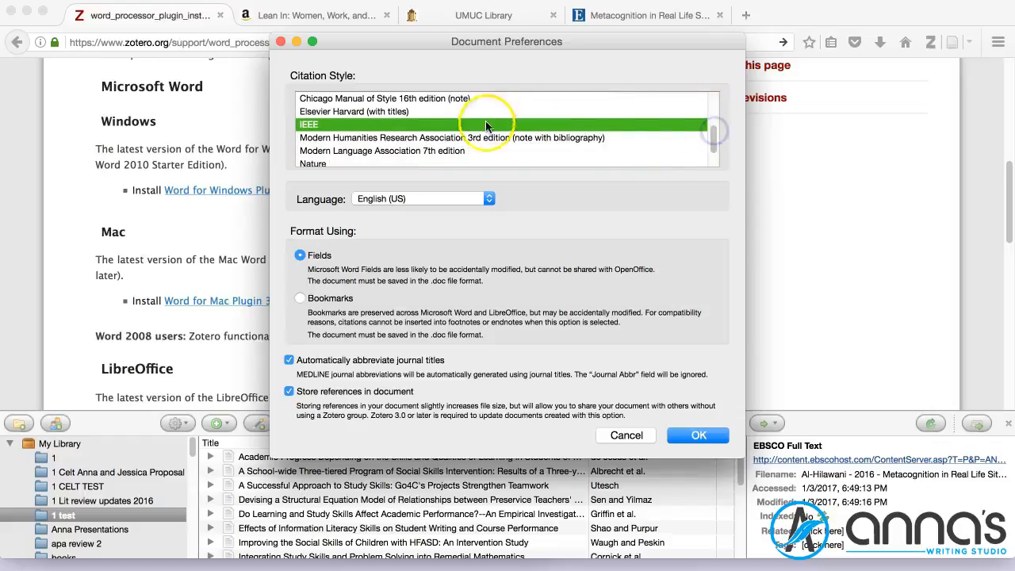
left_click_drag(713, 136, 711, 156)
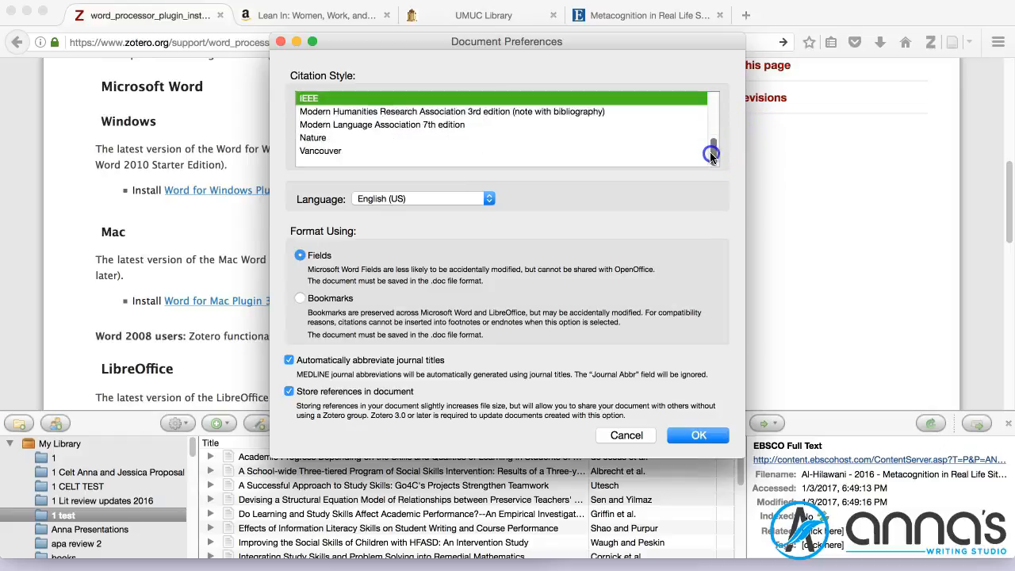
left_click(417, 124)
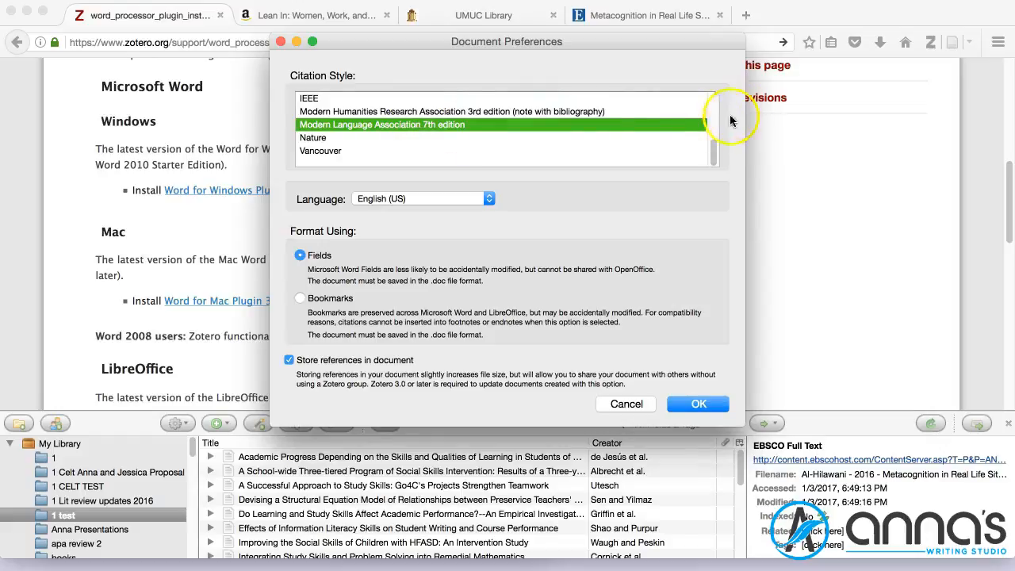
left_click_drag(716, 154, 720, 97)
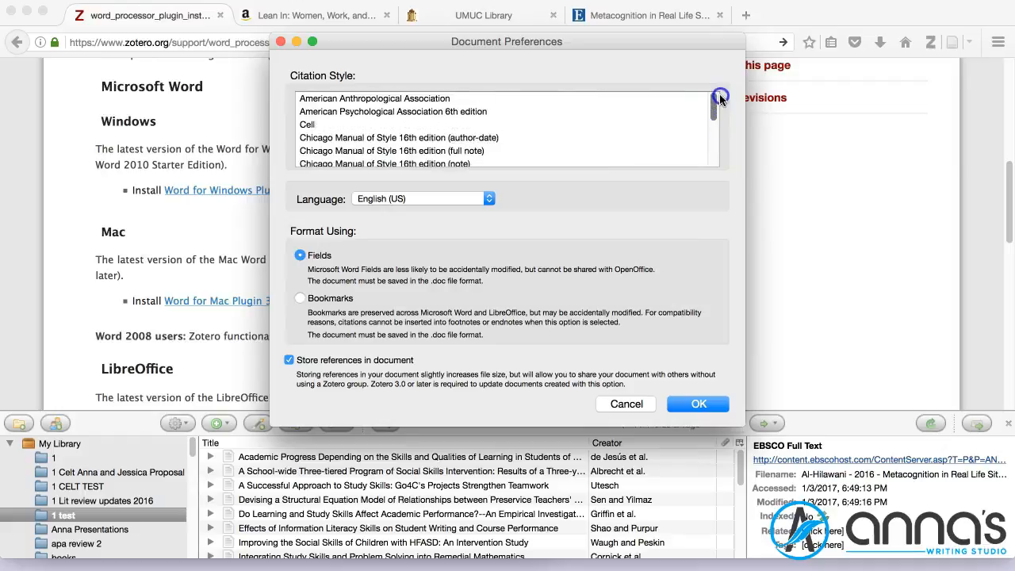
left_click(412, 112)
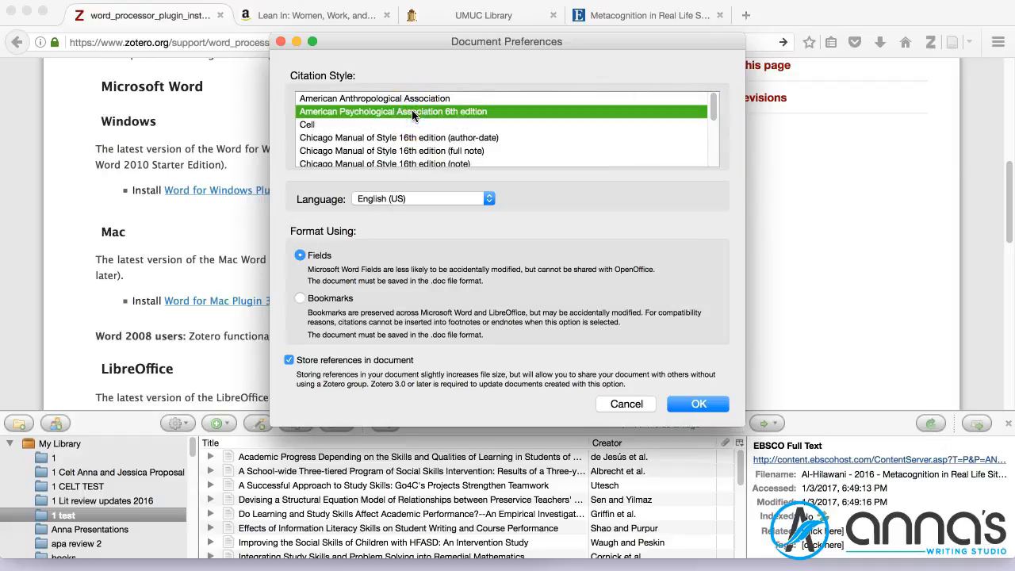
left_click(686, 407)
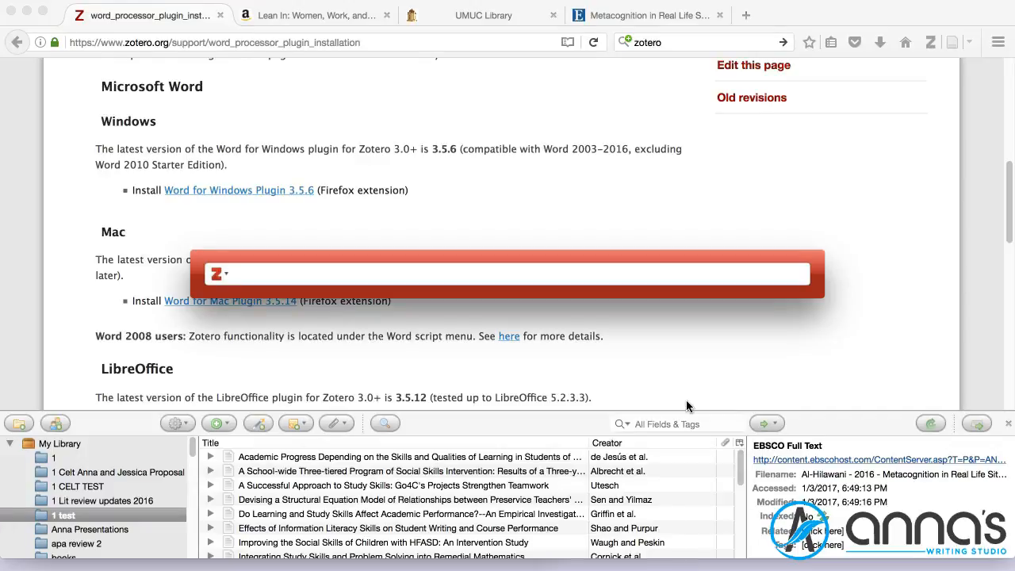
type("ean in")
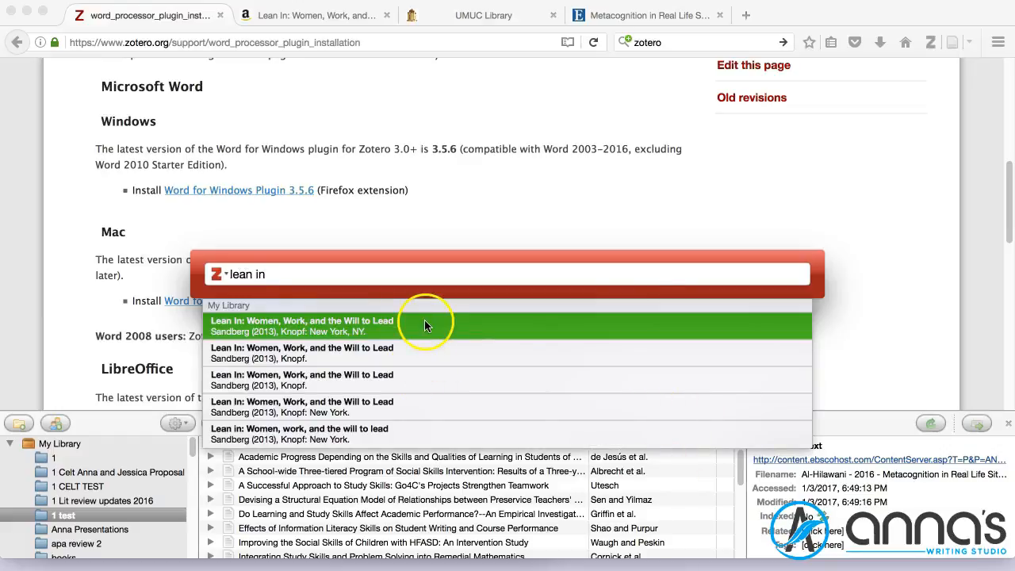
key("BackSpace")
key("BackSpace")
key("BackSpace")
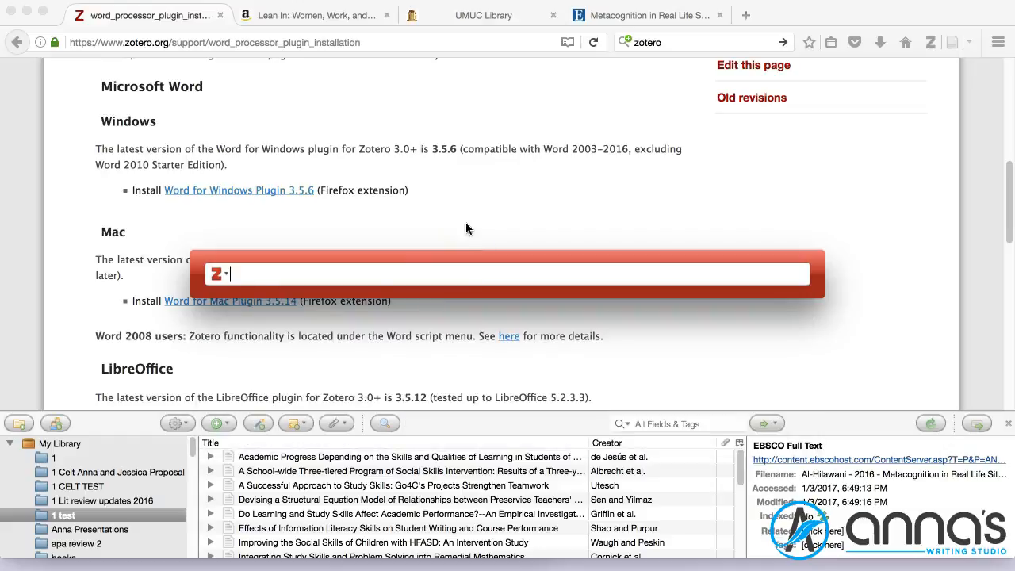
Step: Search the citation bar for "san", insert Sandberg's 2013 "Lean In: Women, Work, and the Will to Lead" (Knopf: New York, NY), and add a period
type("san")
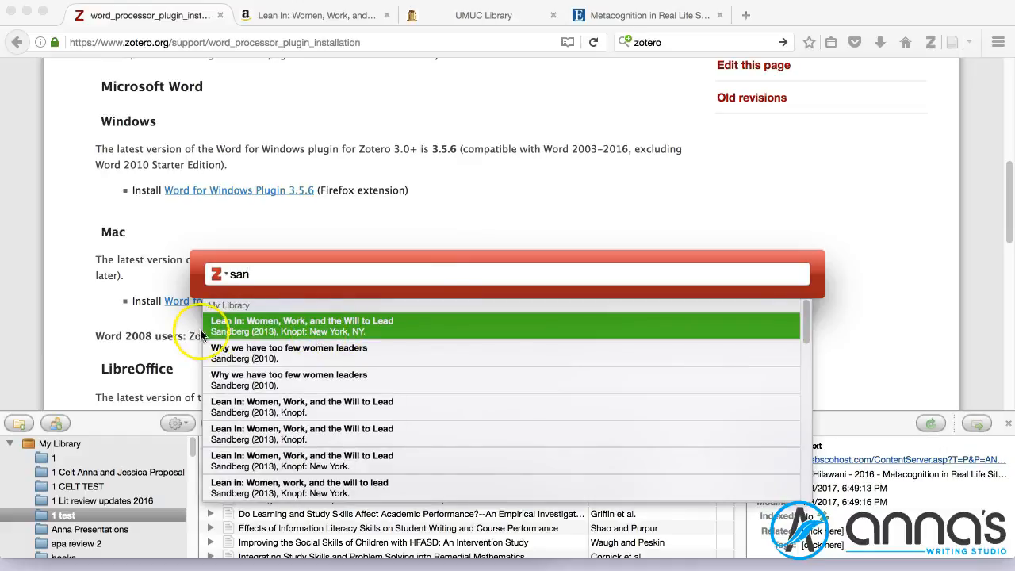
left_click(260, 321)
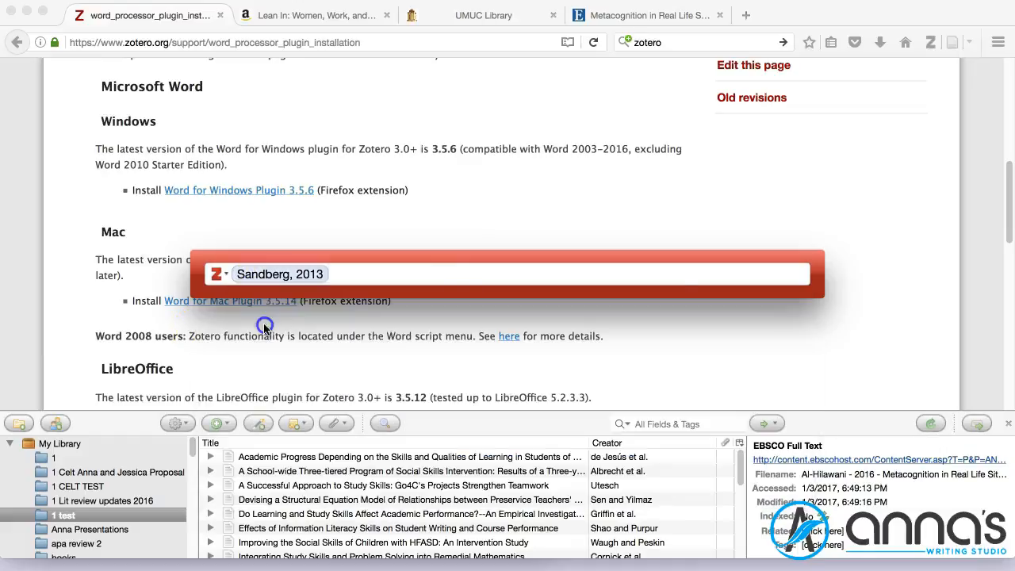
key("Return")
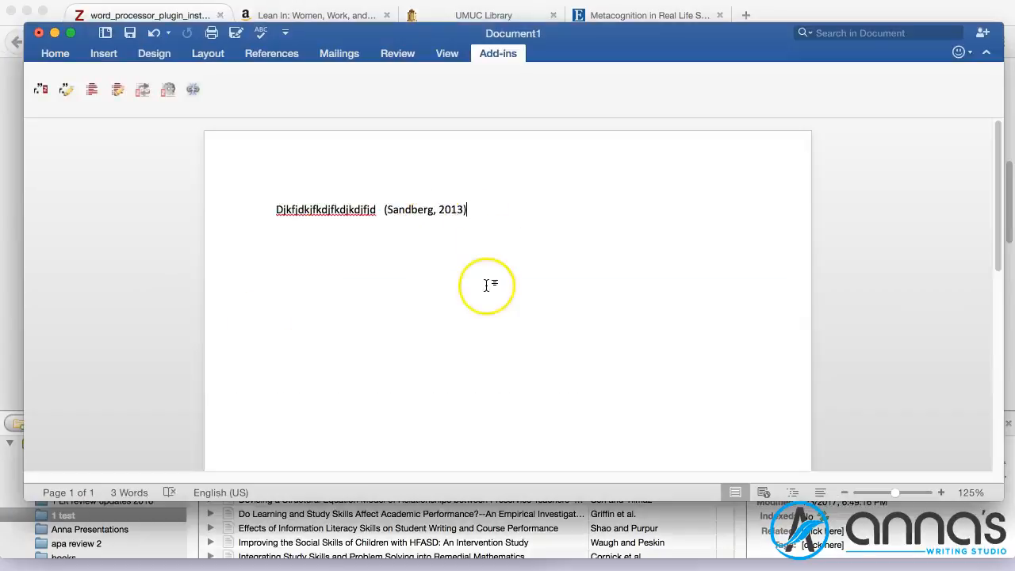
type(".")
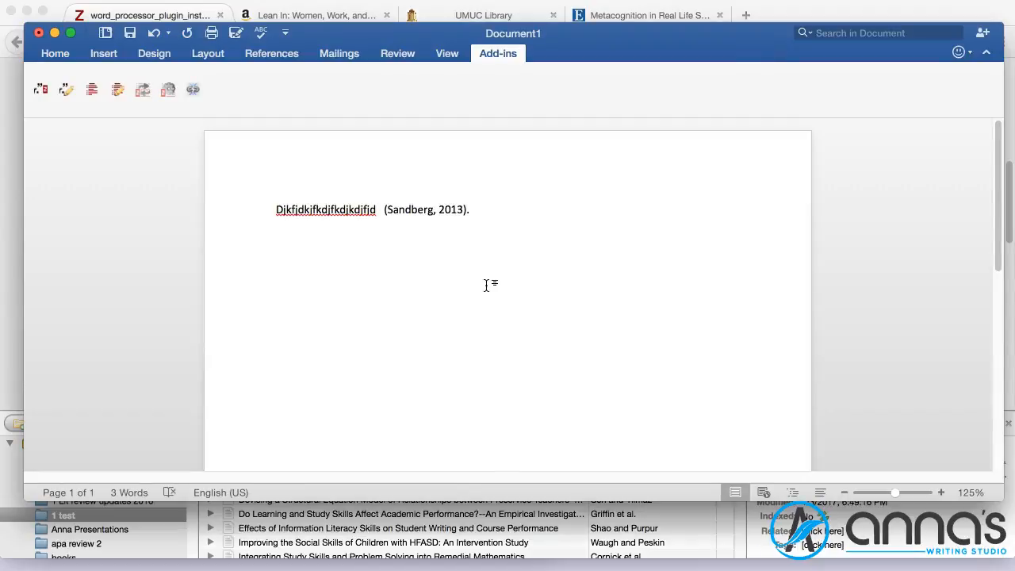
Step: Enclose the placeholder text in quotation marks and add ", p. 13" after the year in the Sandberg citation
left_click(274, 203)
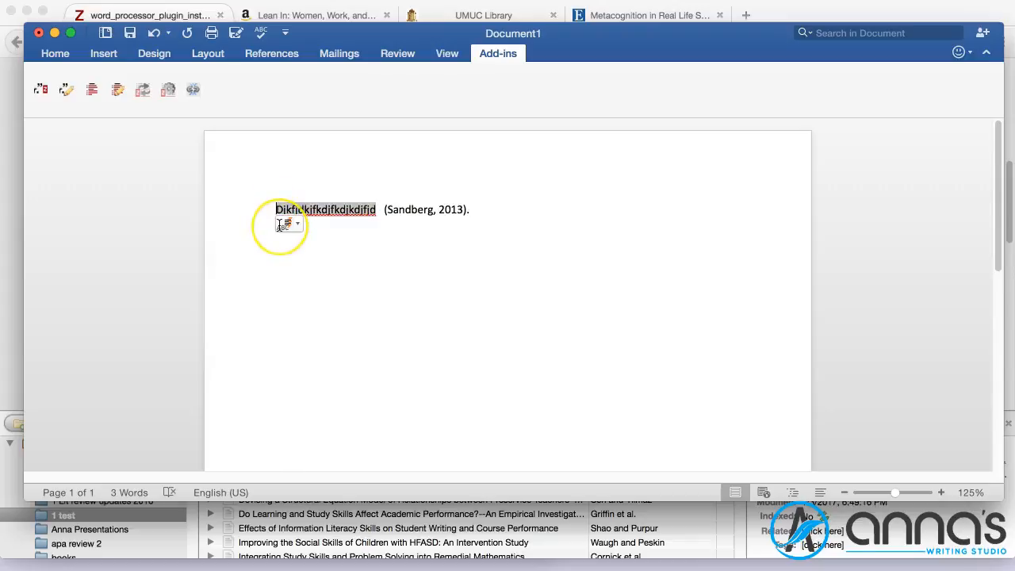
type("\"")
left_click(381, 209)
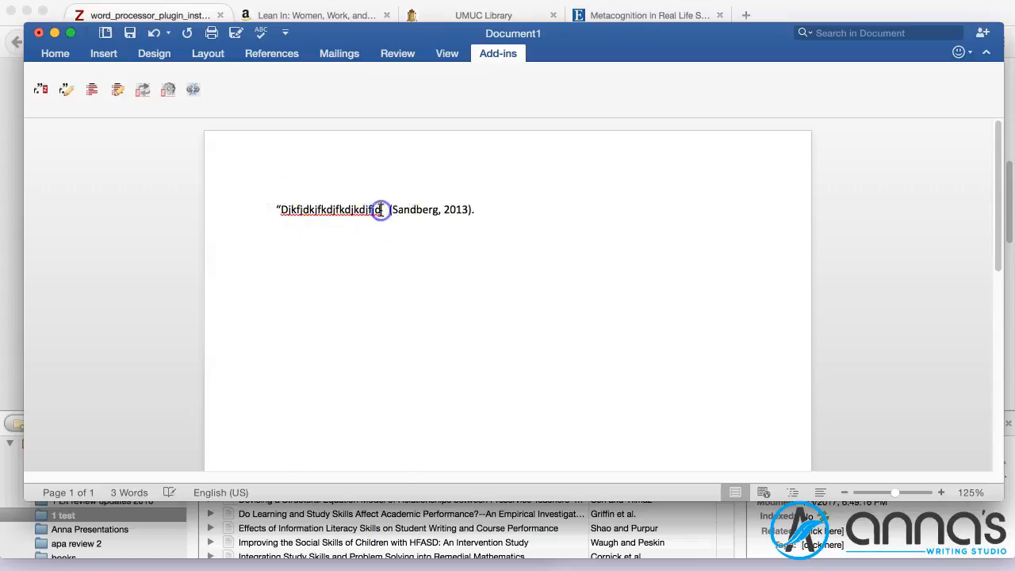
type("\"")
left_click(473, 209)
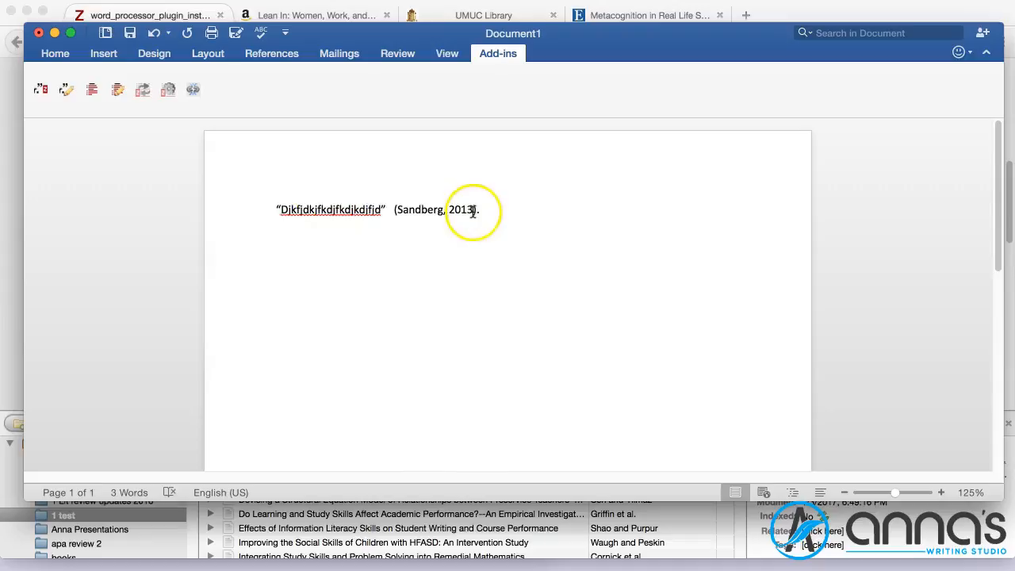
type(", p.")
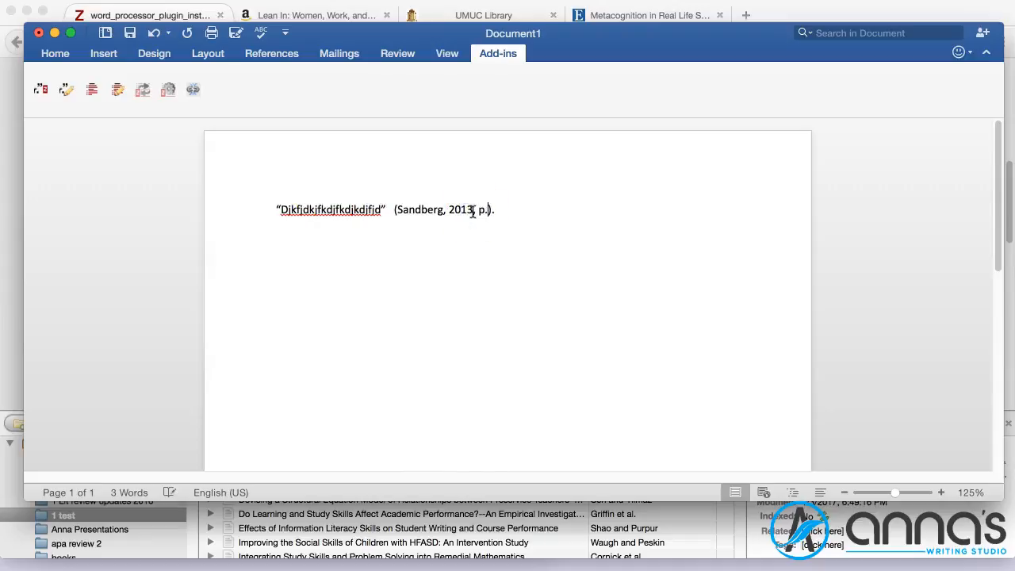
type(" 13")
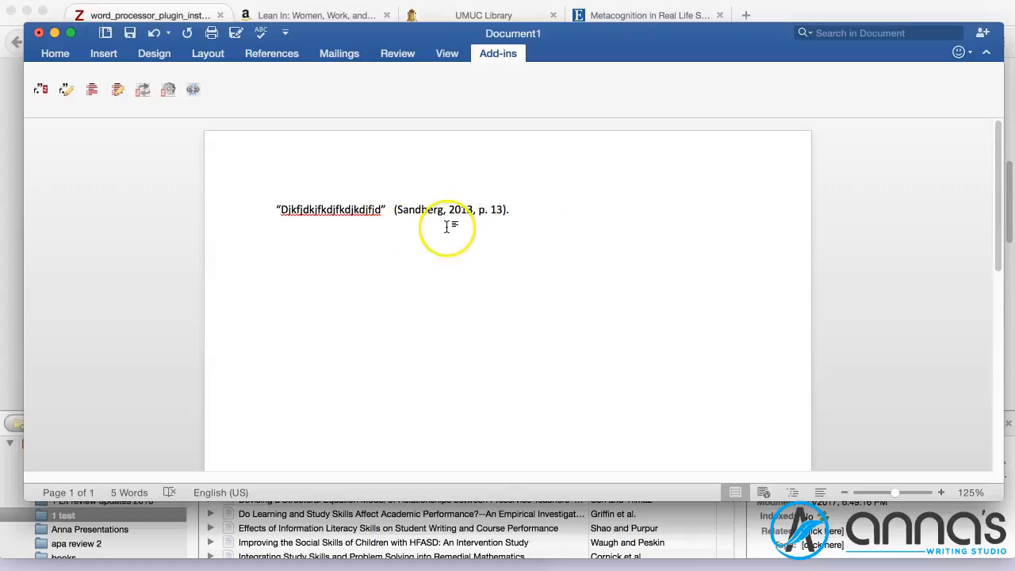
Step: Insert the Zotero bibliography on a new line below the cited sentence
left_click(539, 211)
key("Return")
left_click(539, 211)
left_click(92, 92)
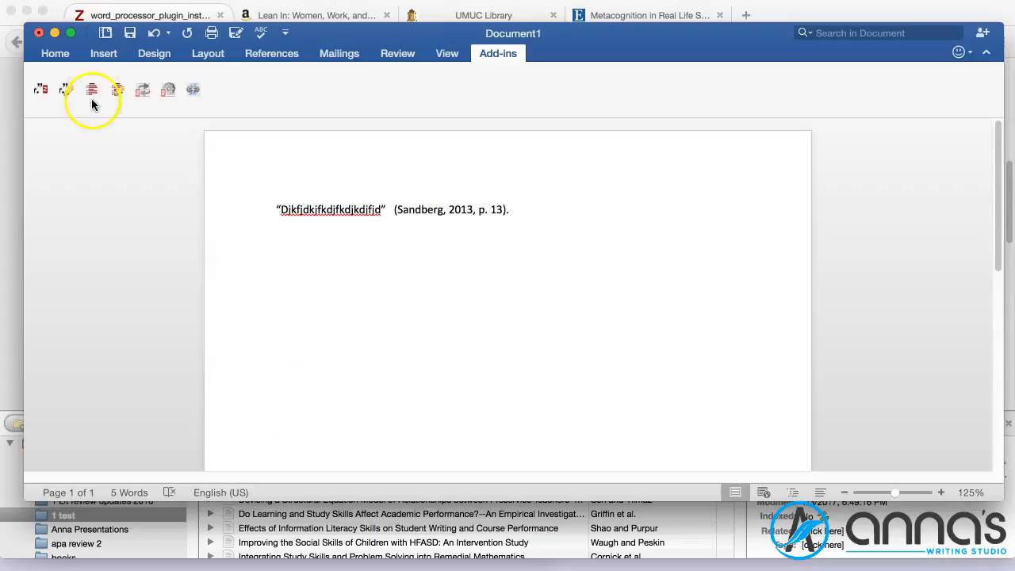
left_click(95, 91)
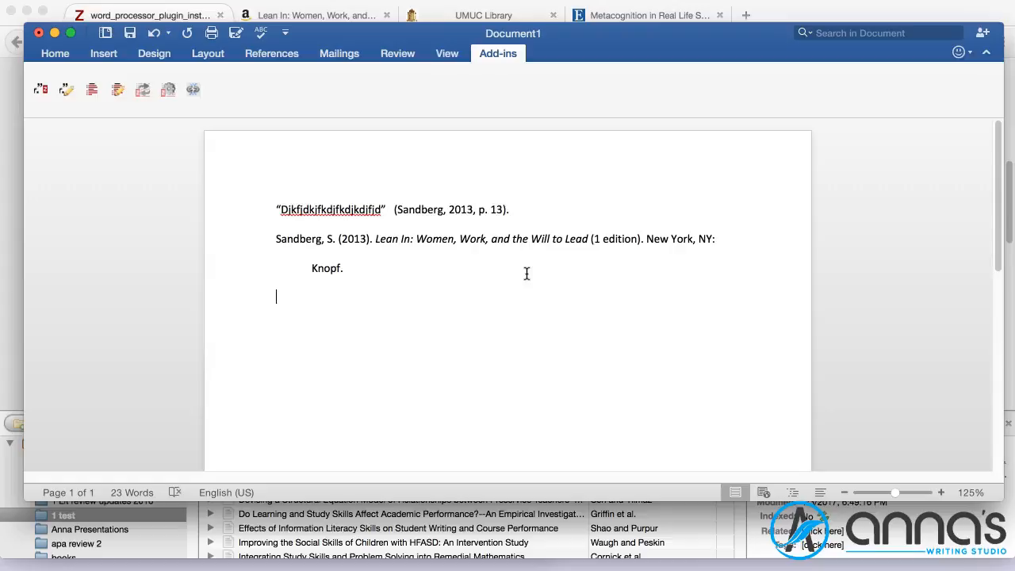
Step: Switch to Firefox, enlarge the Zotero pane and search the whole My Library for "lean in"
left_click(54, 33)
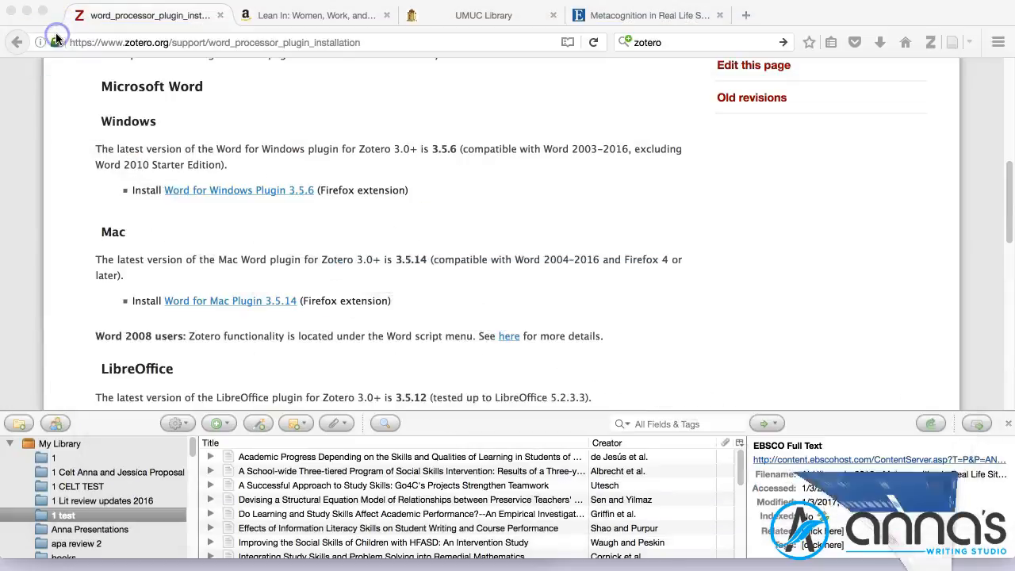
left_click(563, 406)
left_click_drag(564, 408, 600, 193)
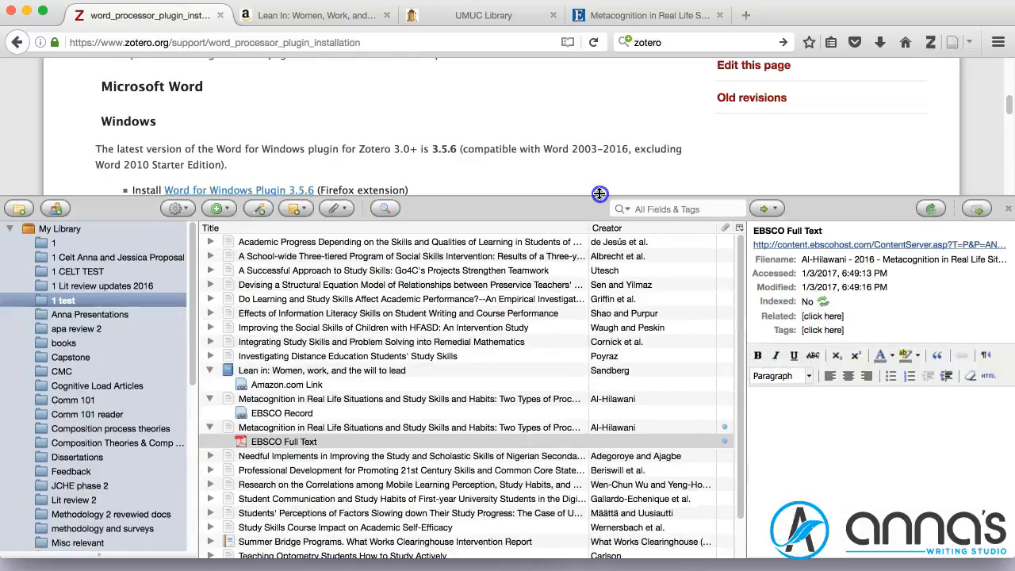
left_click(65, 229)
left_click(668, 204)
type("lean in")
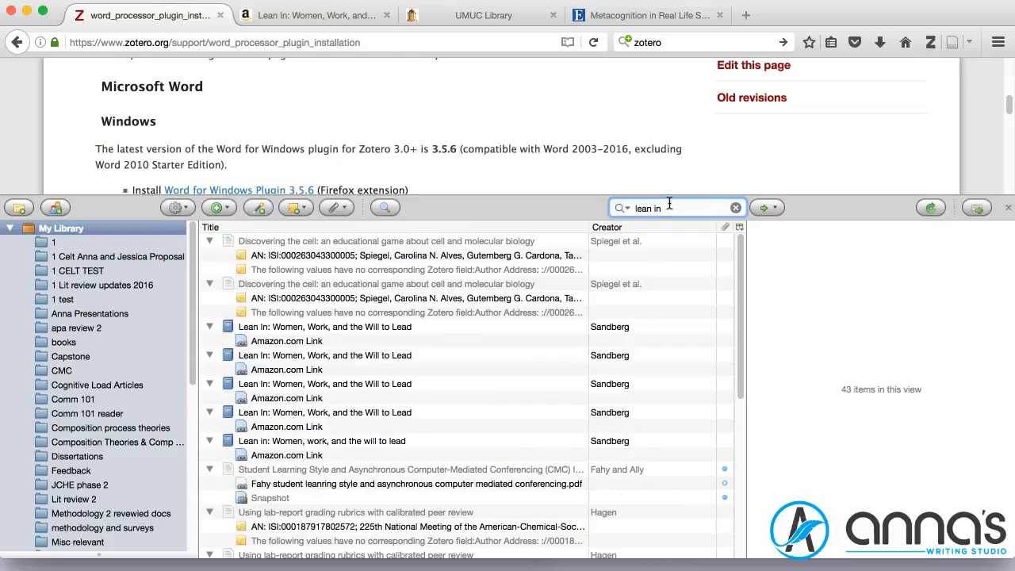
Step: Select the first "Lean In: Women, Work, and the Will to Lead" book and examine the capitalization of its title
left_click(331, 330)
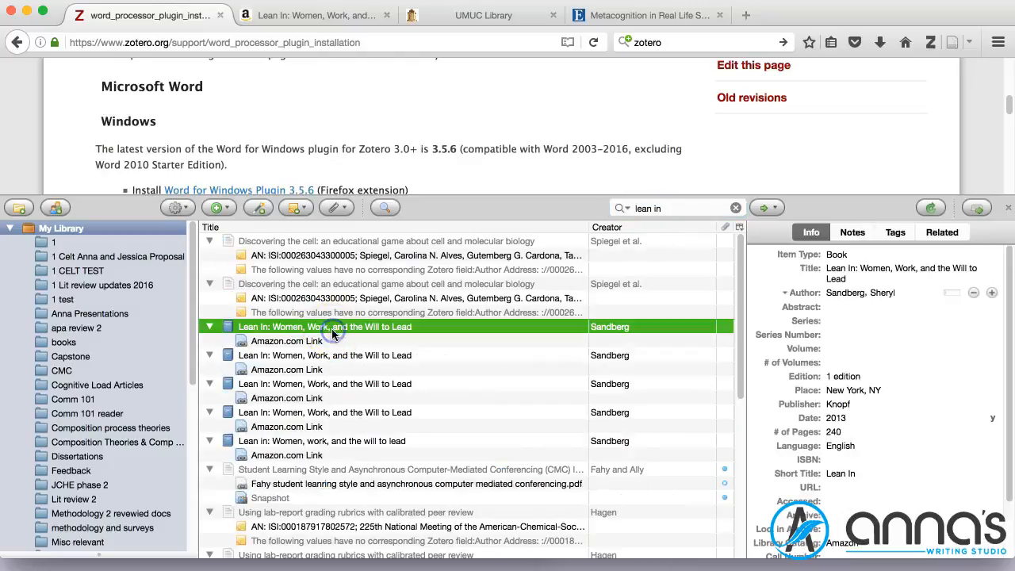
left_click(884, 273)
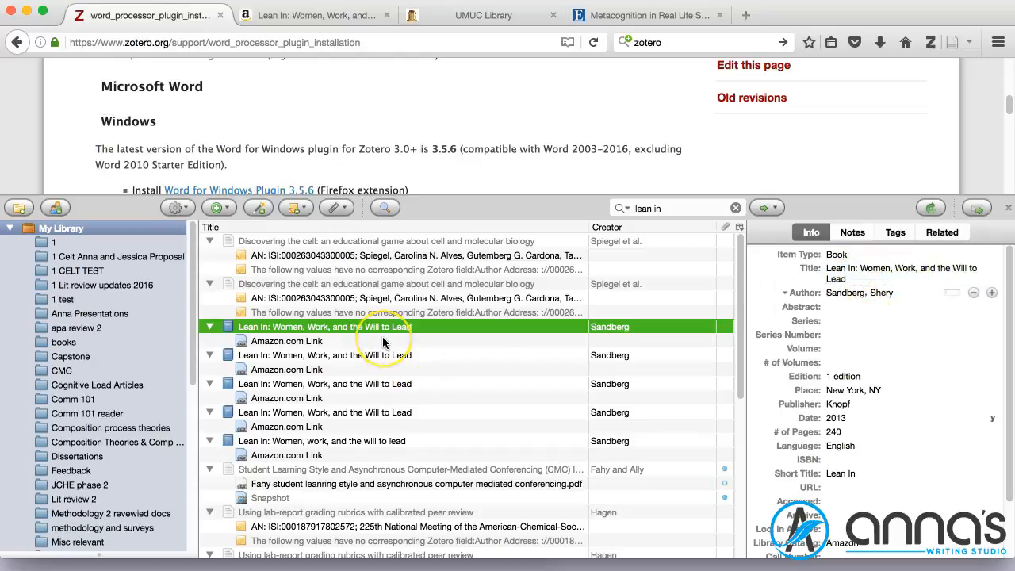
left_click(846, 273)
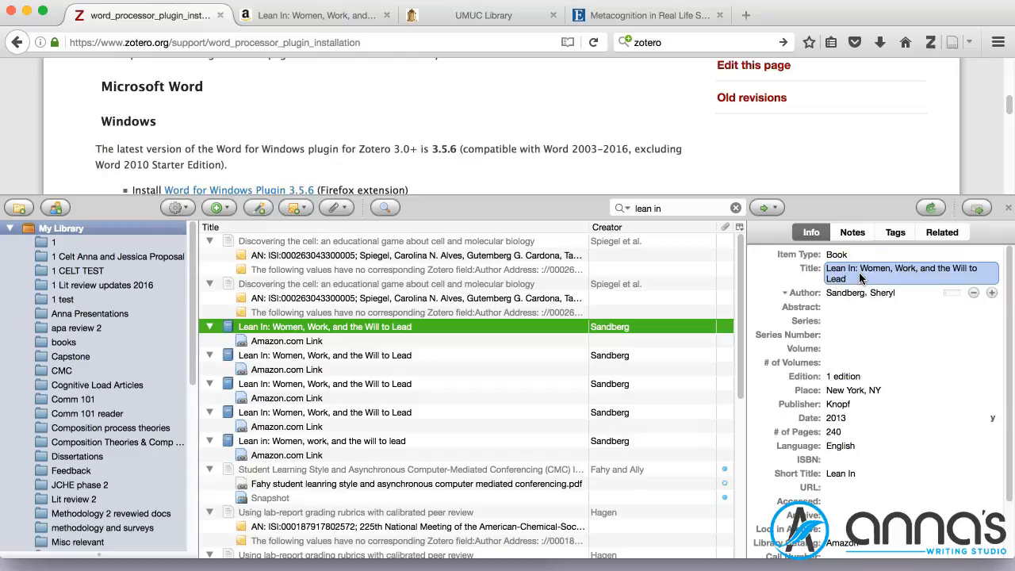
left_click(771, 301)
left_click(880, 260)
left_click(878, 278)
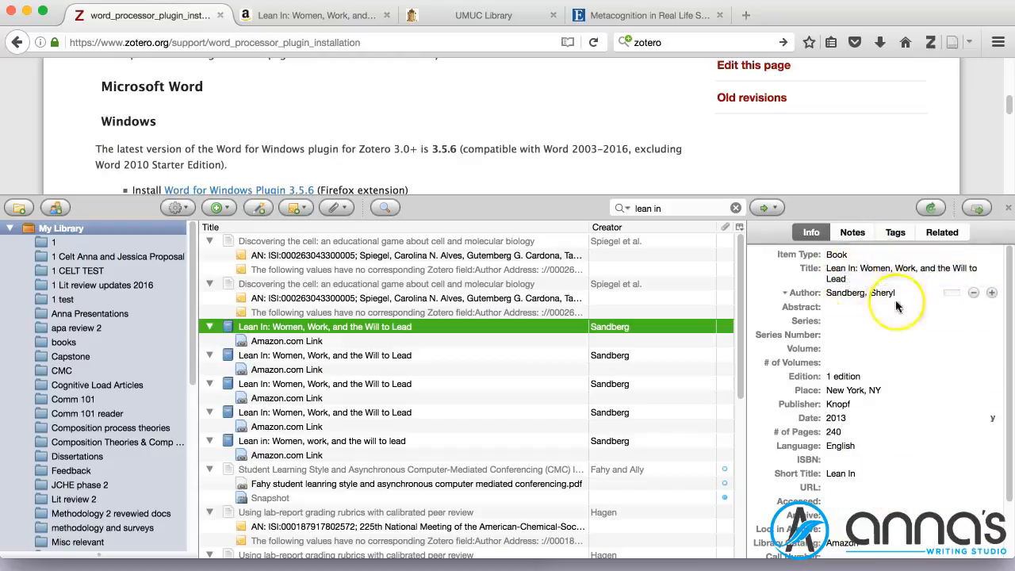
left_click(850, 271)
left_click(449, 443)
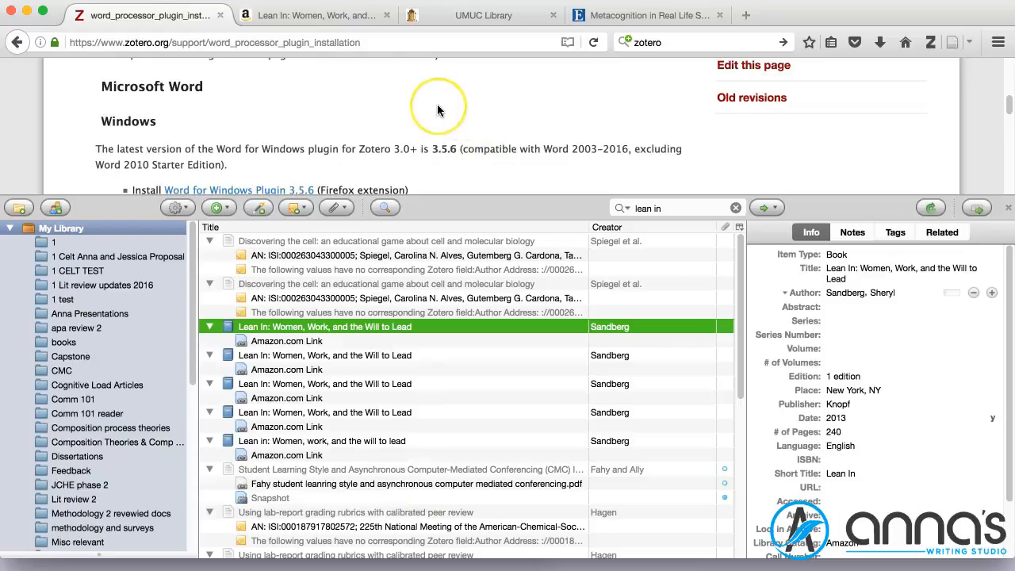
Step: Show the Amazon page for Lean In and open the title of the sentence-case "Lean in" entry in the Zotero library
key("ctrl+Up")
key("ctrl+Up")
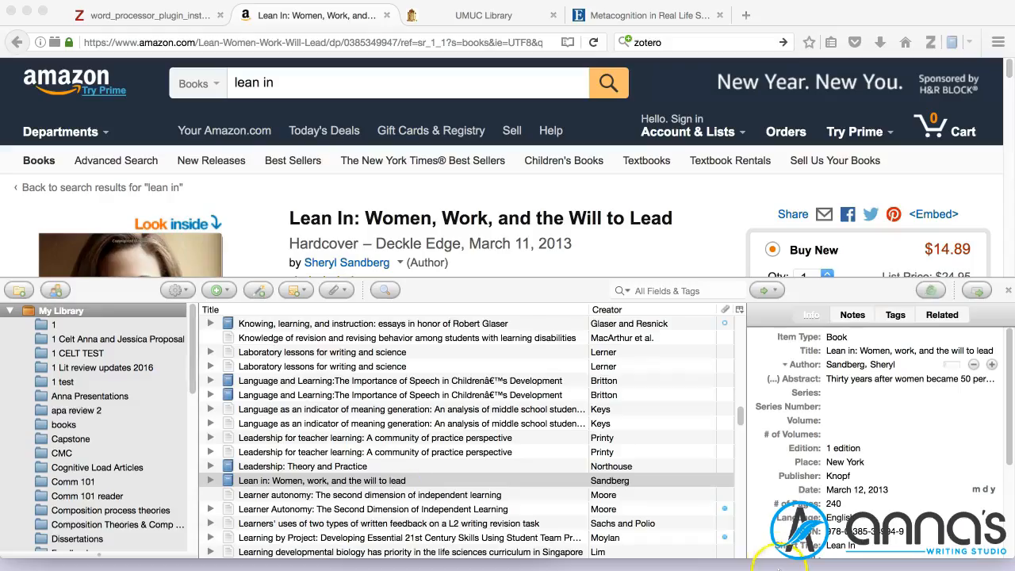
left_click(874, 350)
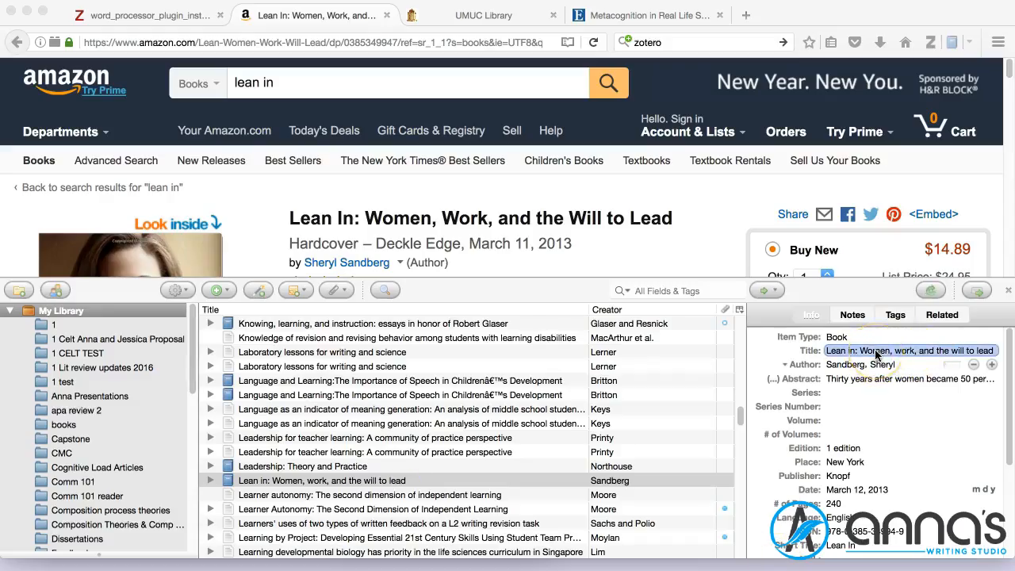
left_click(876, 351)
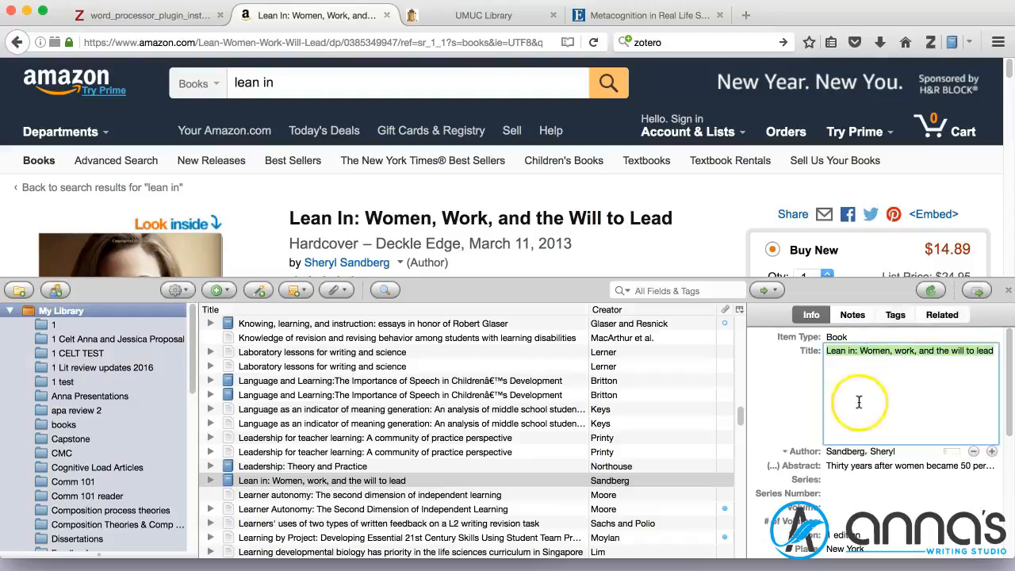
left_click(872, 351)
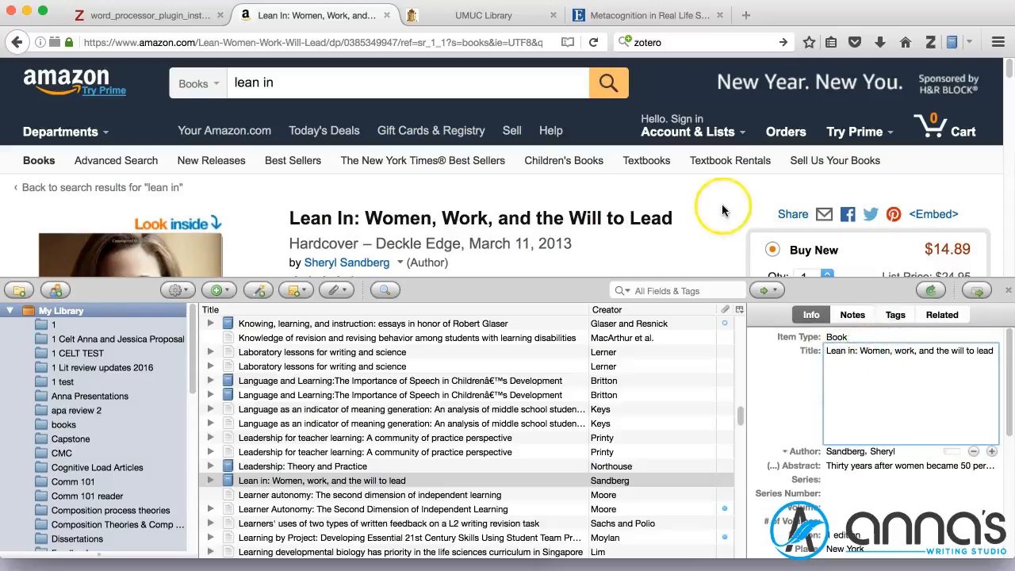
Step: Switch to Word, replace the cited source with Sandberg's 2013 "Lean in: Women, work, and the will to lead" by searching "sand", and add a blank line above the bibliography
key("super+Tab")
left_click(66, 92)
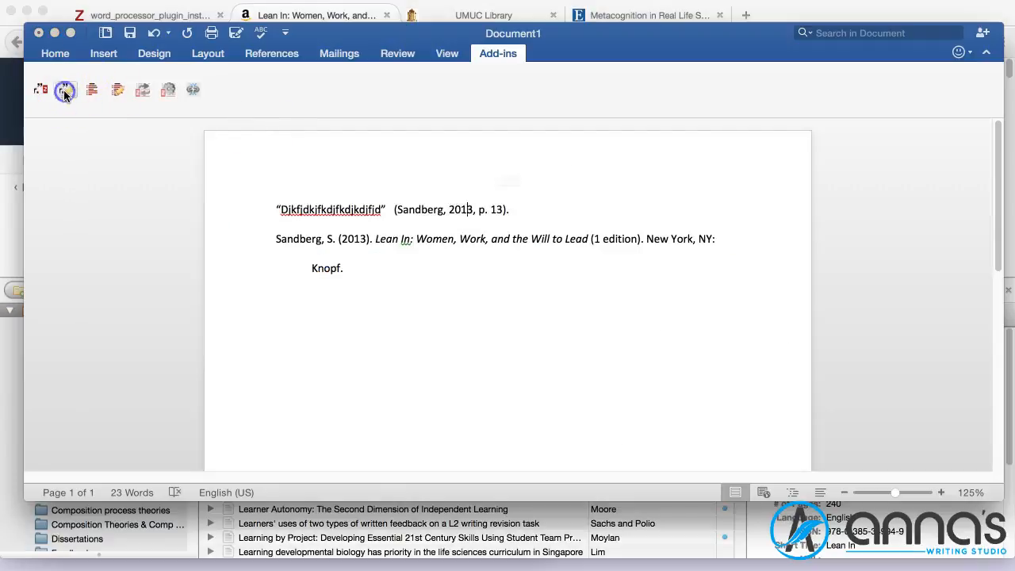
left_click(626, 220)
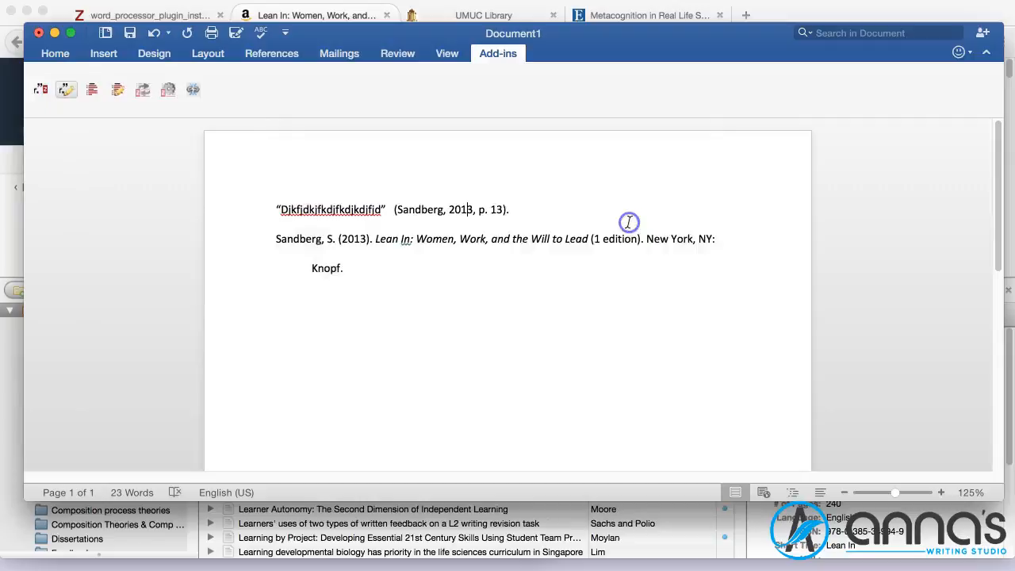
key("BackSpace")
type("sand")
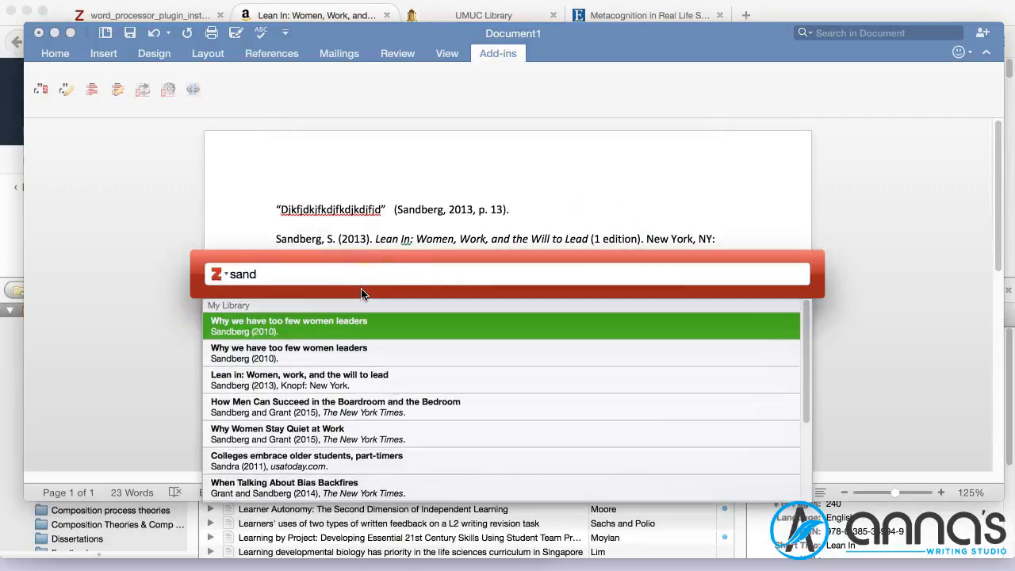
left_click(368, 334)
left_click(365, 380)
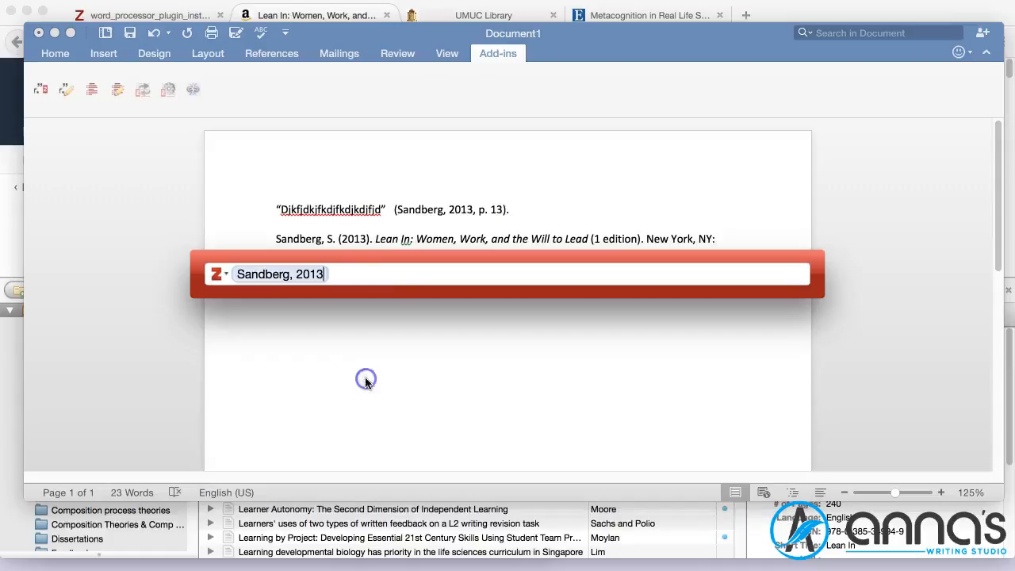
key("Return")
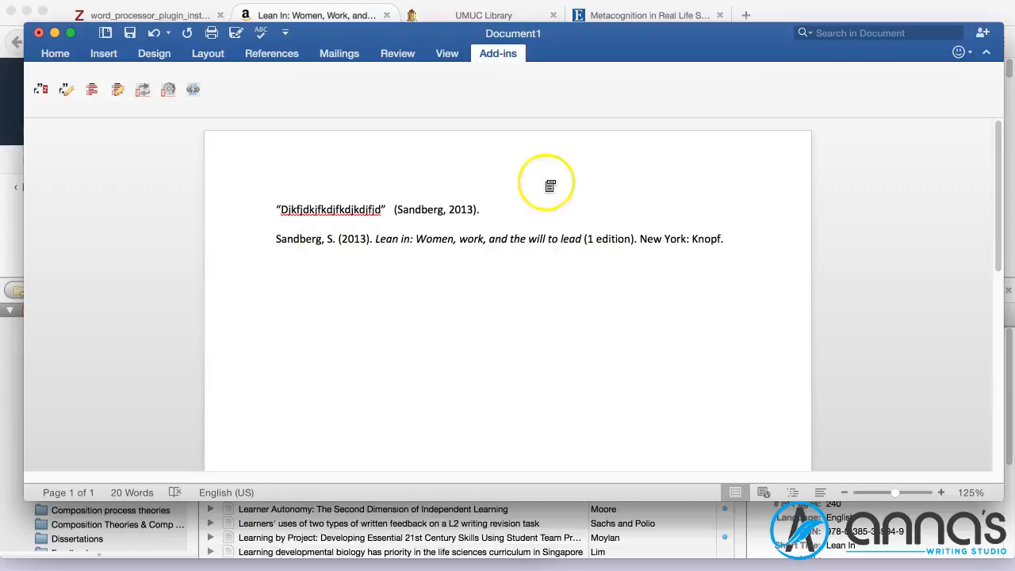
key("Return")
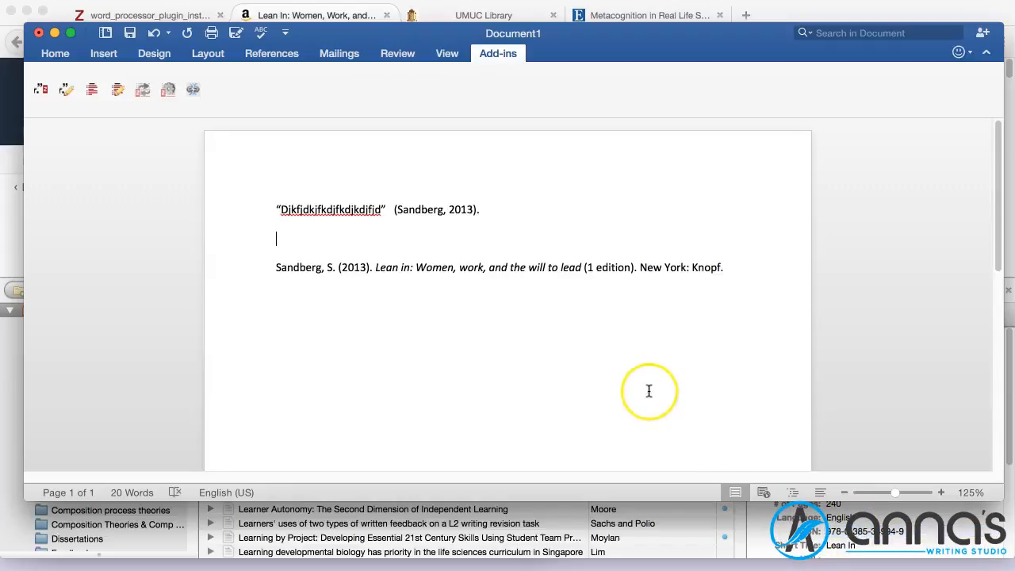
Step: Switch to Firefox and view the EBSCO record of the "Metacognition in Real Life Situations" article with the Zotero library
key("super+Tab")
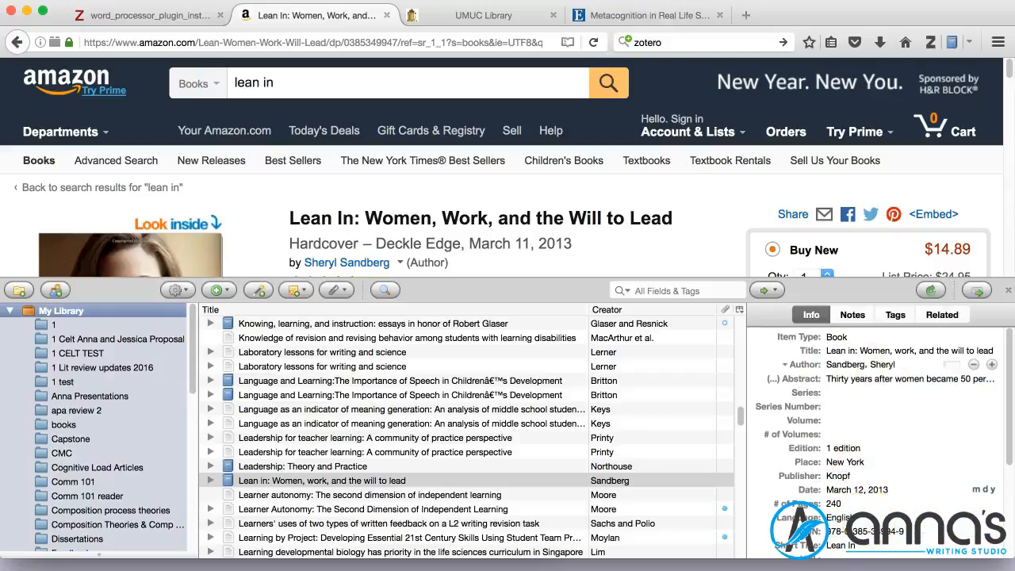
left_click(638, 16)
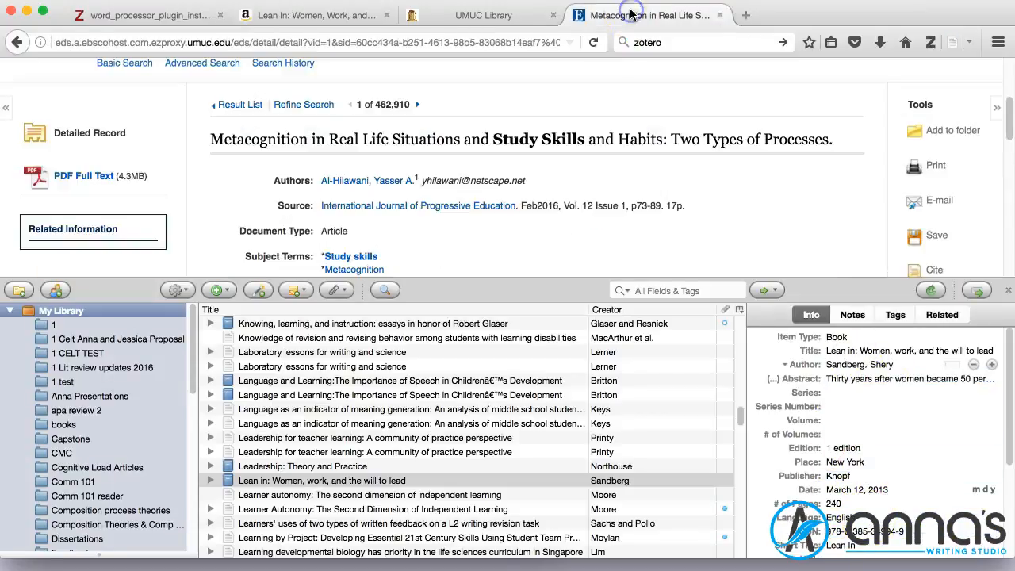
left_click(498, 275)
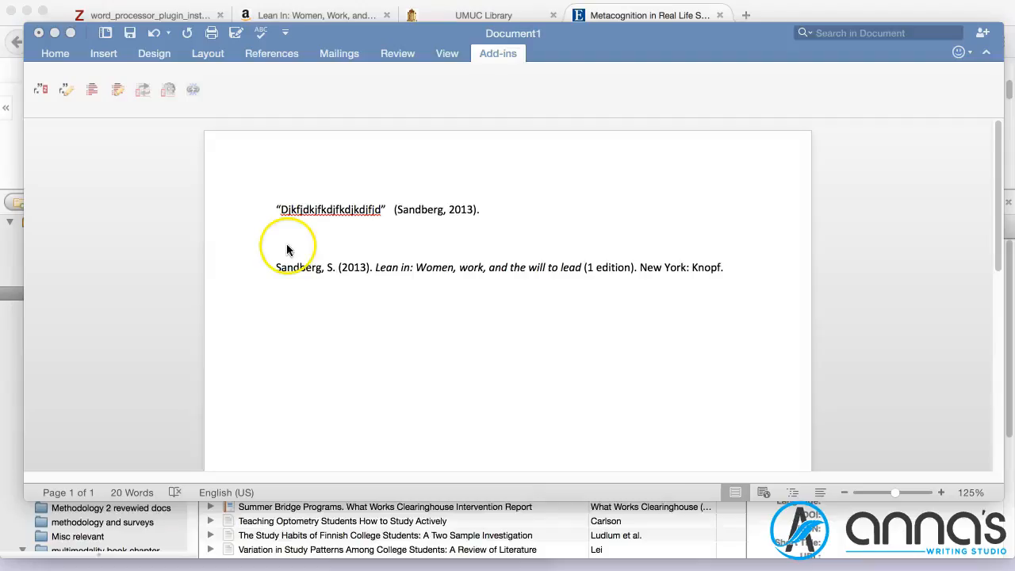
Step: Return to Word and enter the heading "References" on the line above the bibliography
left_click(283, 247)
key("BackSpace")
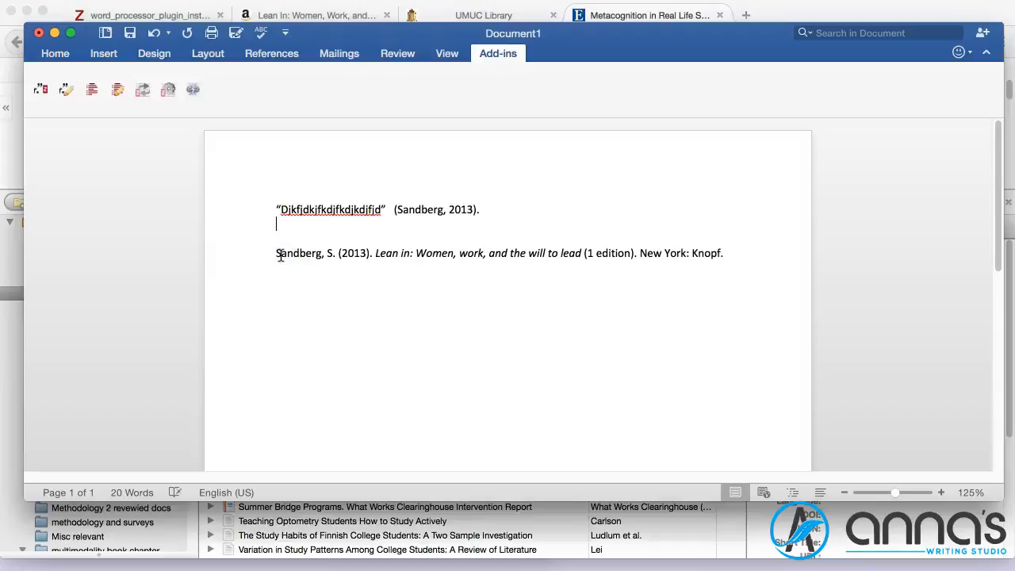
key("Return")
type("Refere")
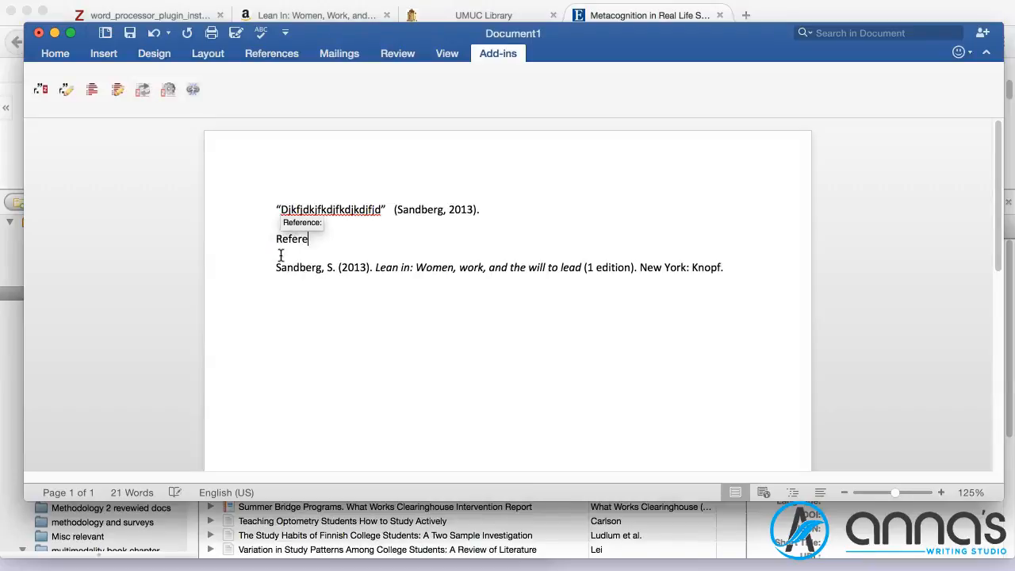
type("nces")
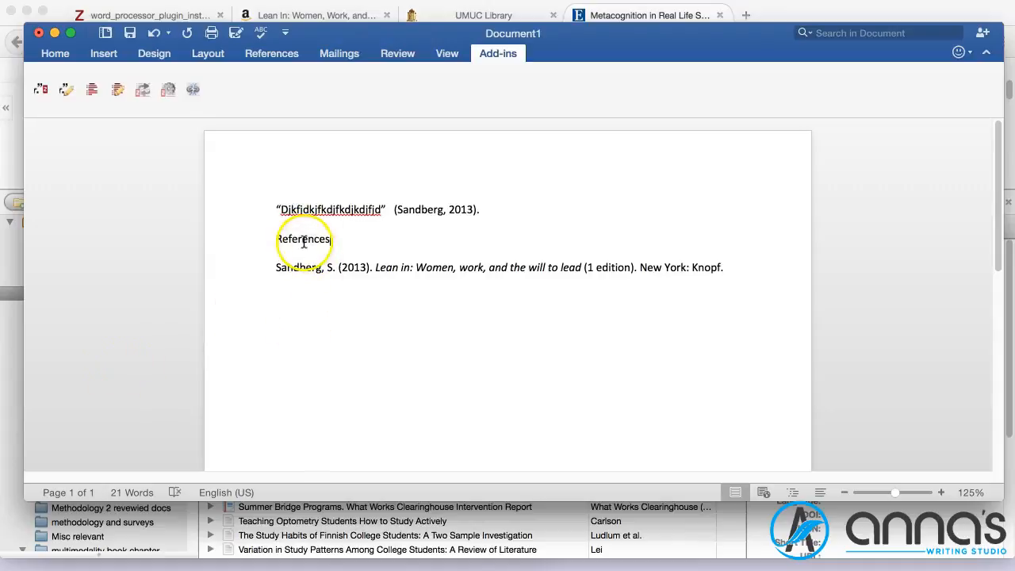
Step: Change the document's citation style to IEEE in the Zotero document preferences
left_click(92, 95)
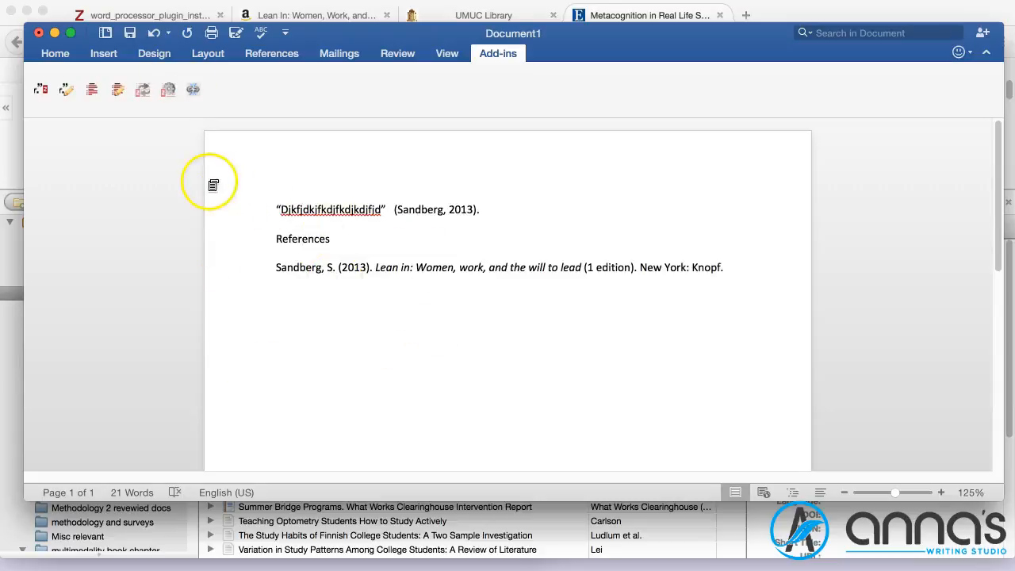
left_click(167, 93)
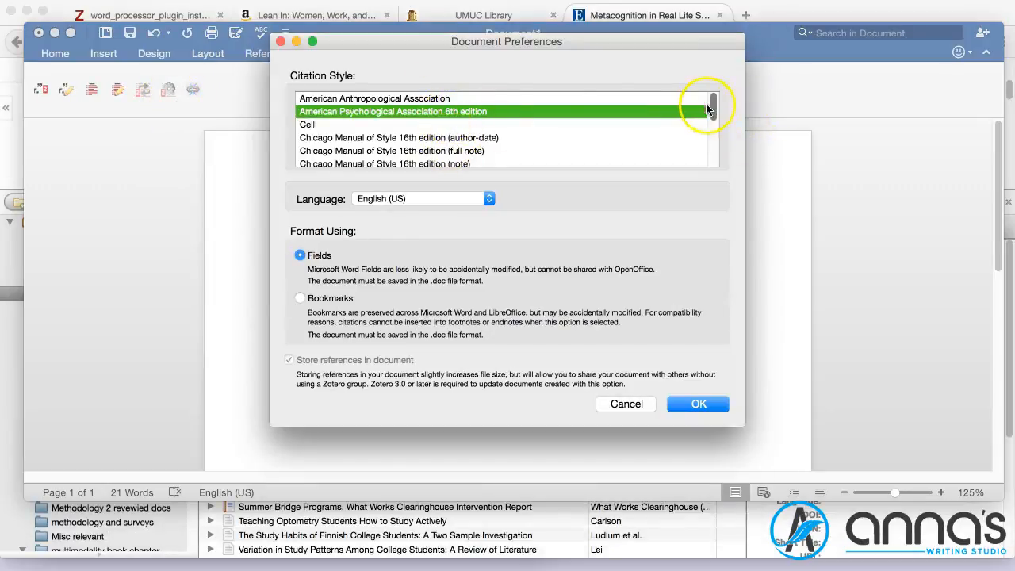
left_click_drag(715, 102, 713, 122)
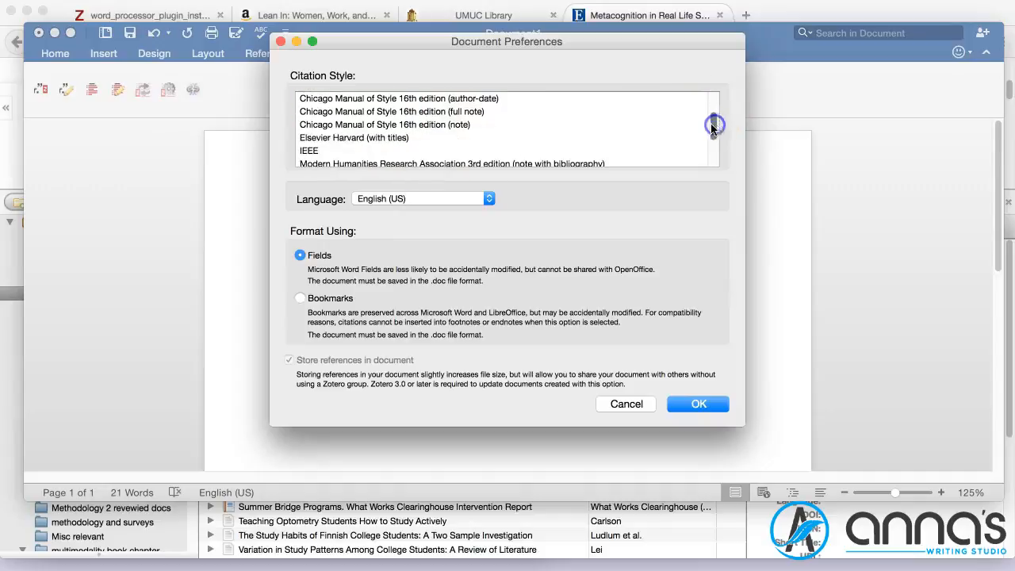
left_click(308, 151)
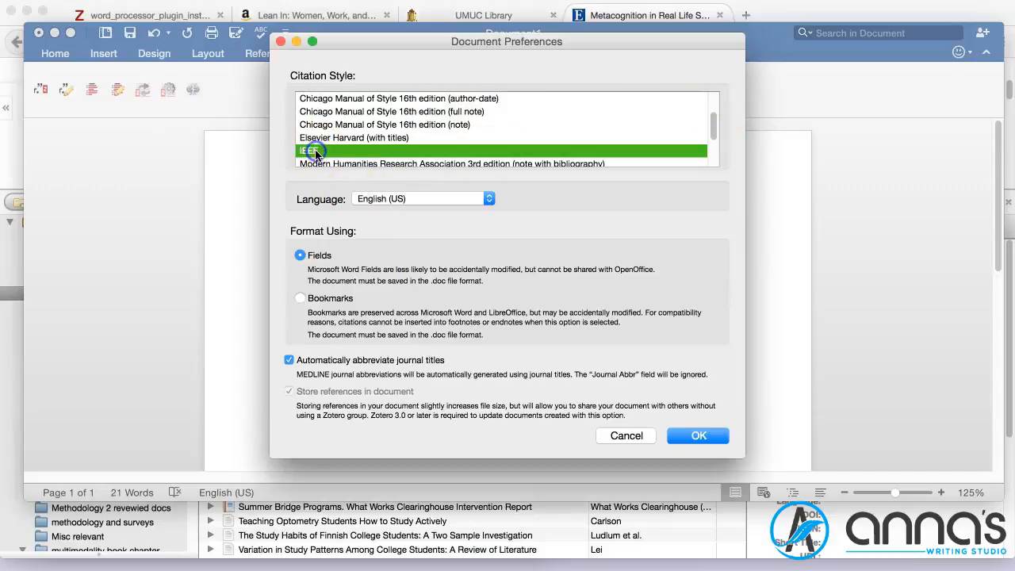
left_click(706, 442)
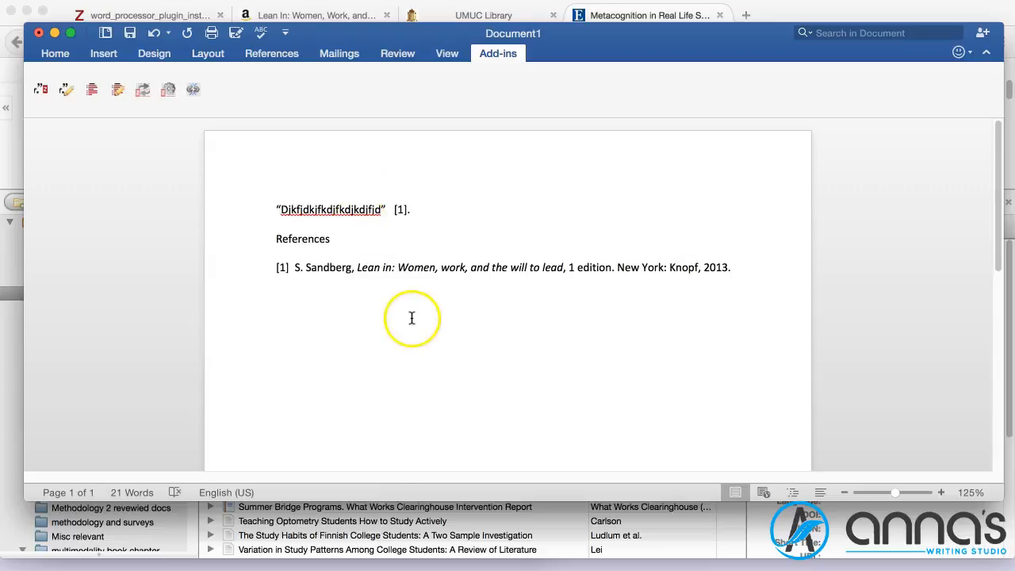
Step: Remove the extra space before the in-text citation and confirm the Zotero document preferences with IEEE still selected
left_click(389, 207)
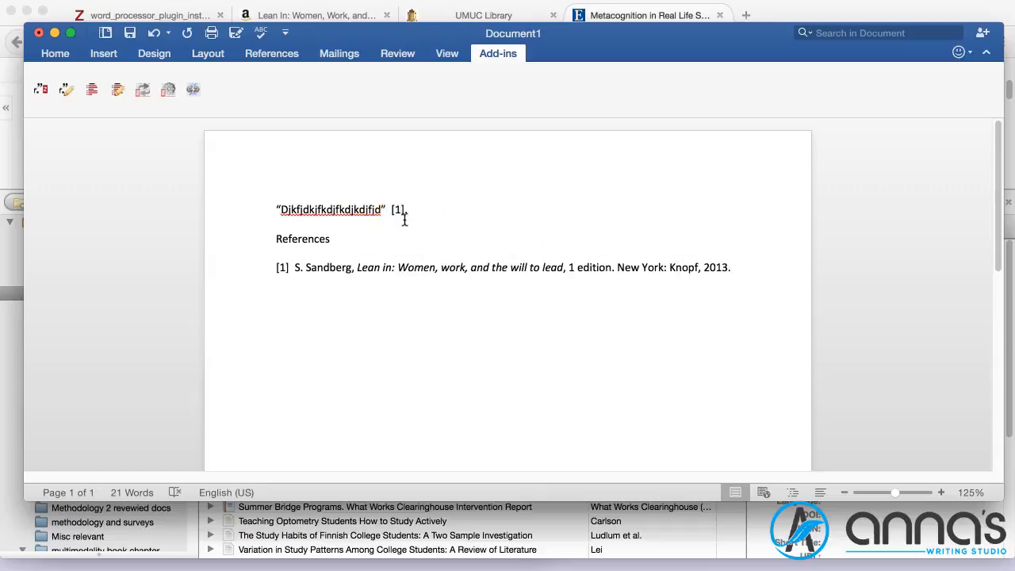
left_click(169, 91)
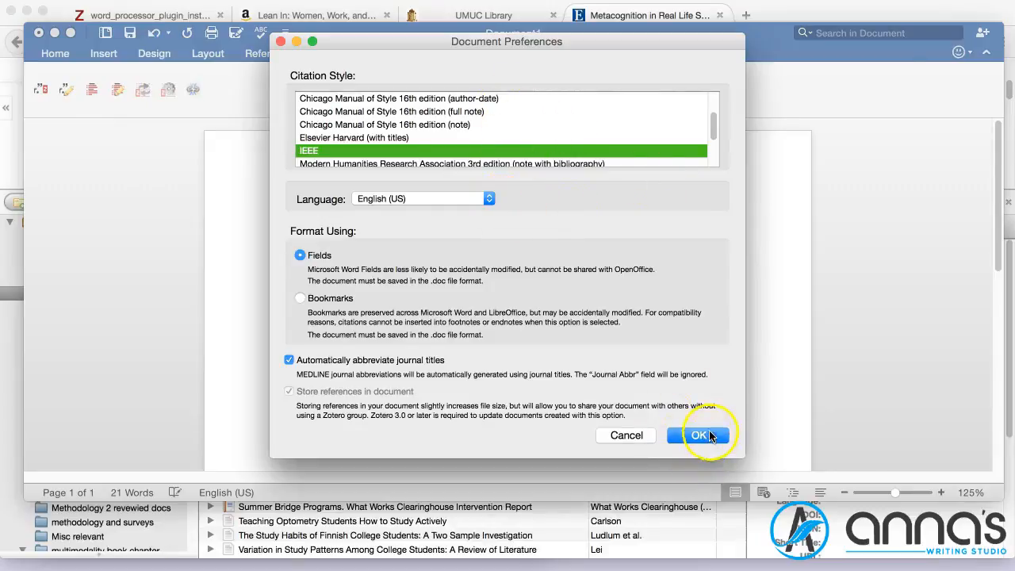
left_click(697, 435)
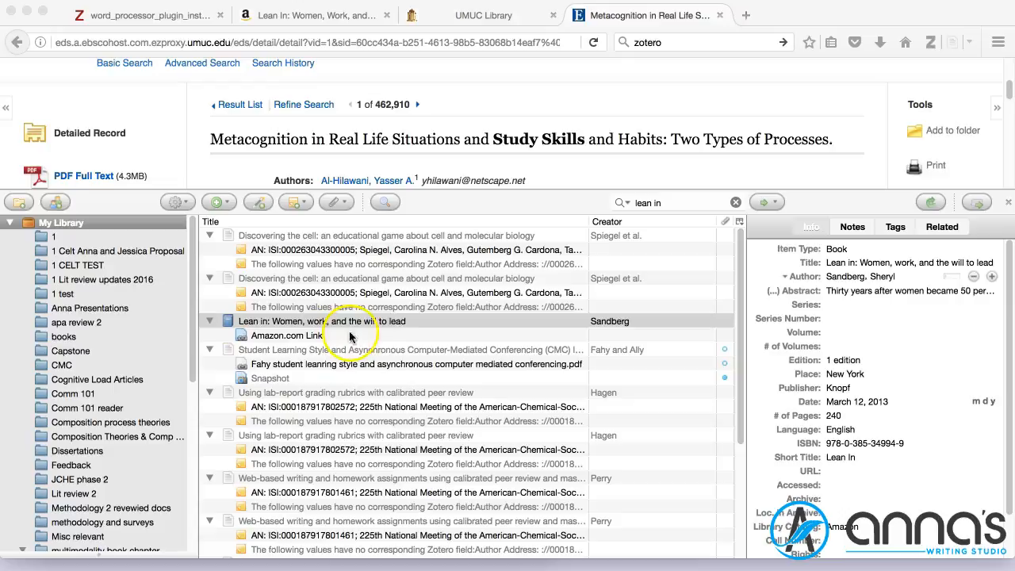
Step: Switch to Firefox, duplicate Sandberg's "Lean in" entry in the Zotero library, and change the copy's item type to Book Section
left_click(375, 319)
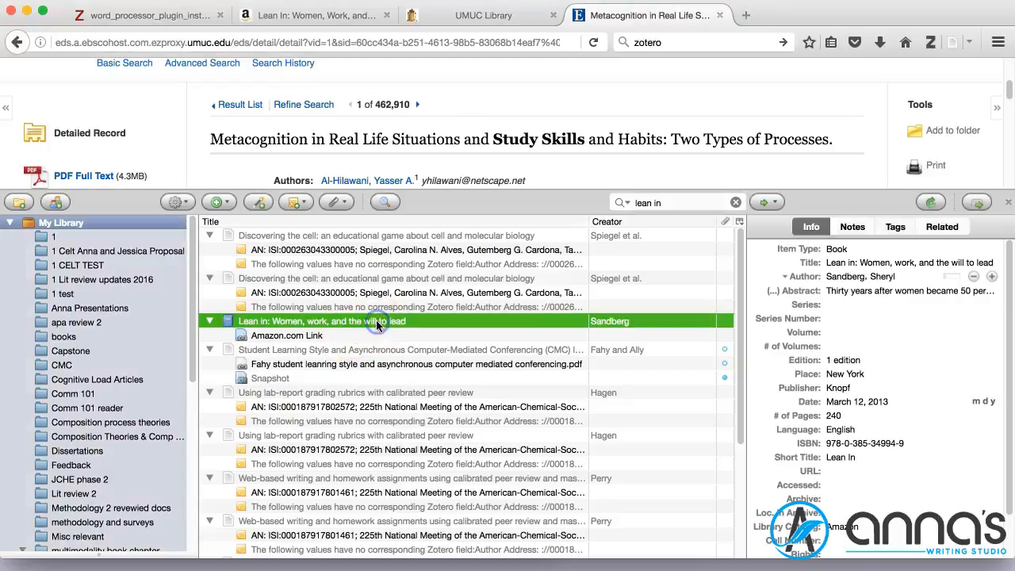
right_click(478, 321)
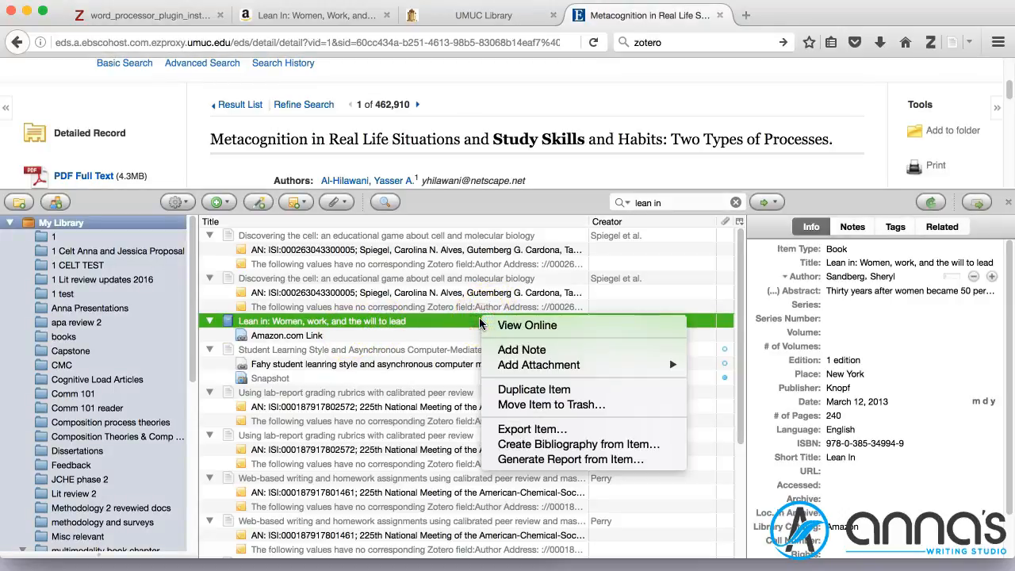
left_click(519, 388)
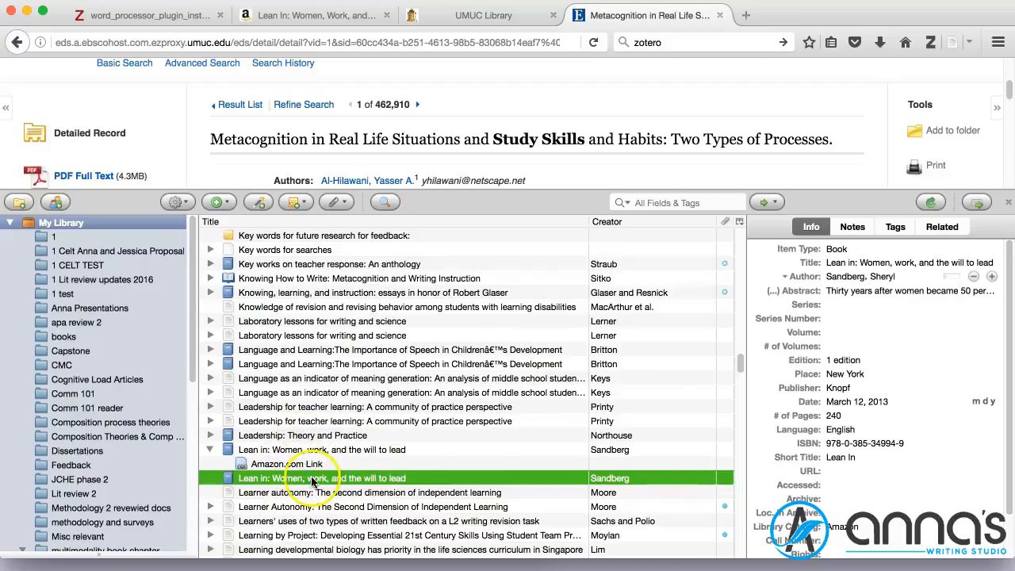
left_click(853, 252)
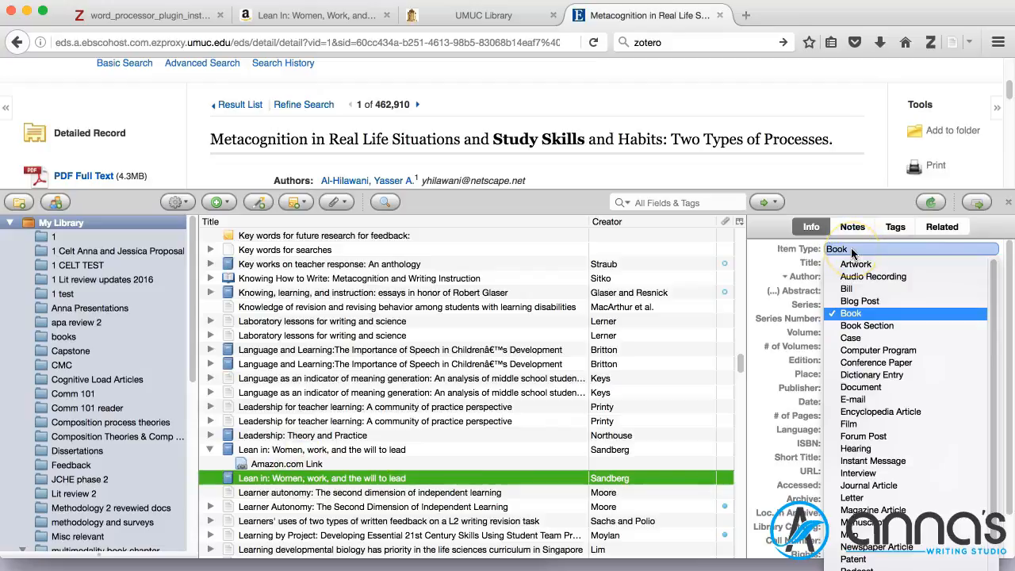
left_click(875, 326)
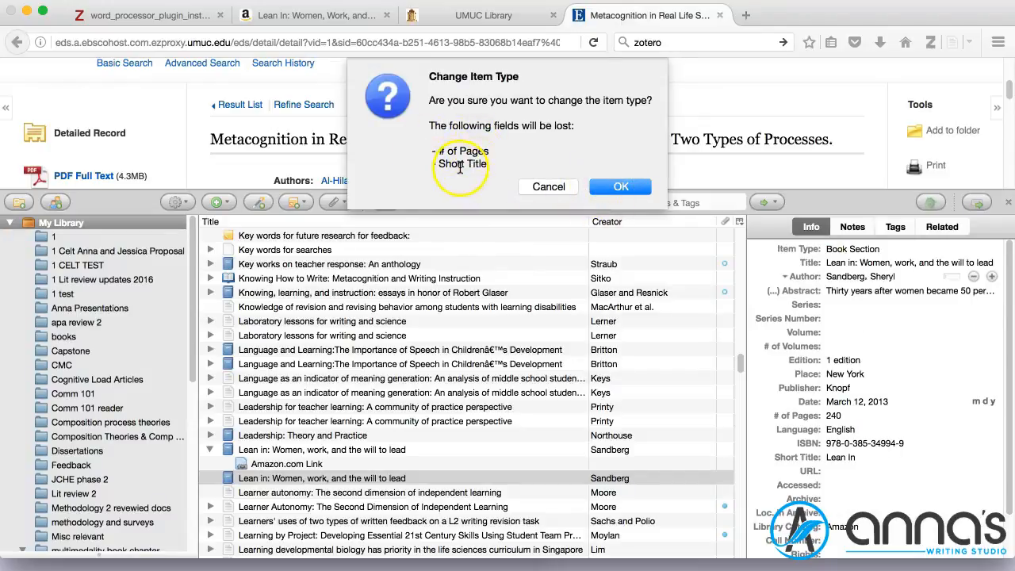
left_click(620, 186)
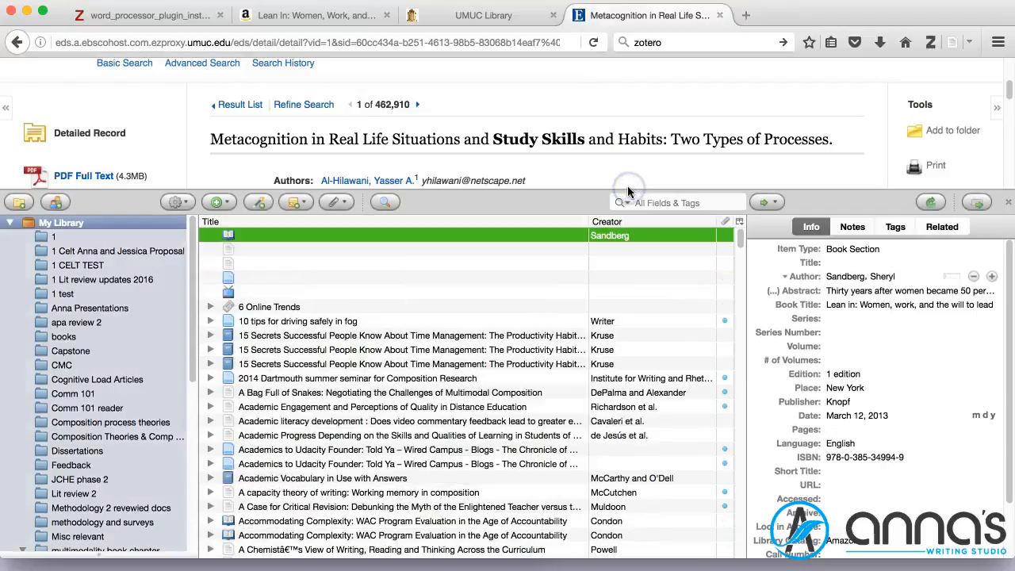
Step: Change Sandberg's role from Author to Editor in the book section entry
left_click(839, 268)
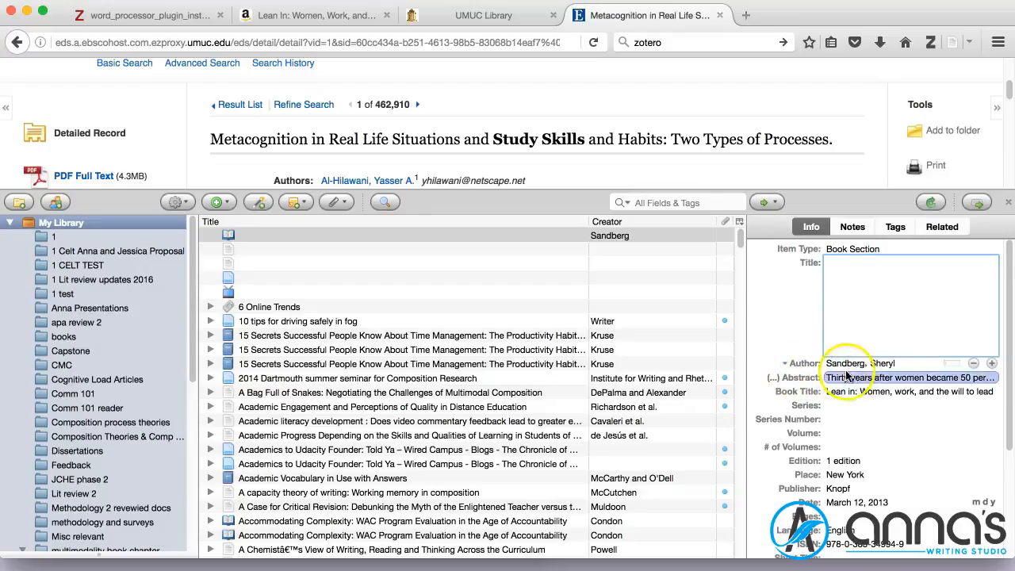
left_click(786, 364)
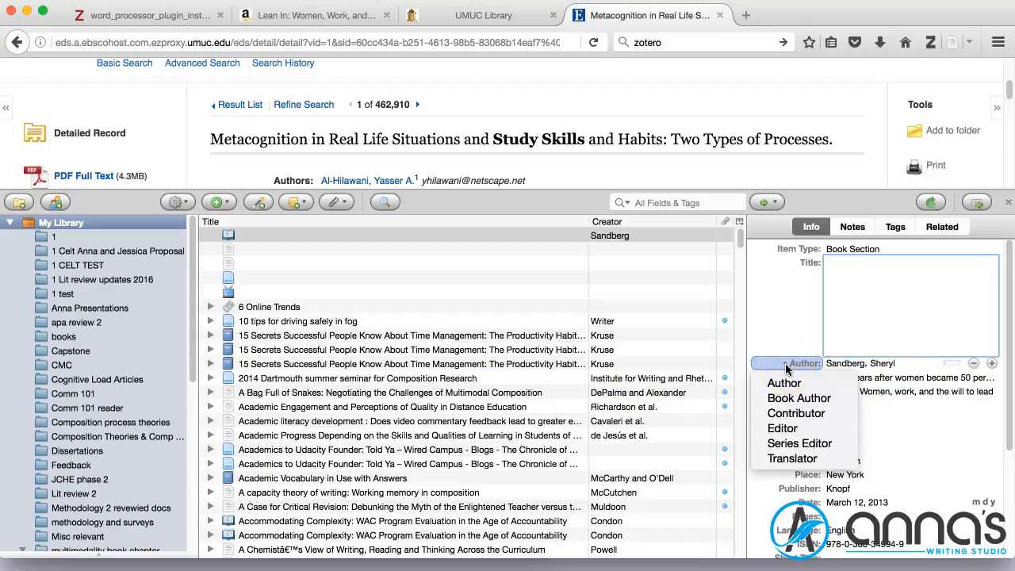
left_click(782, 428)
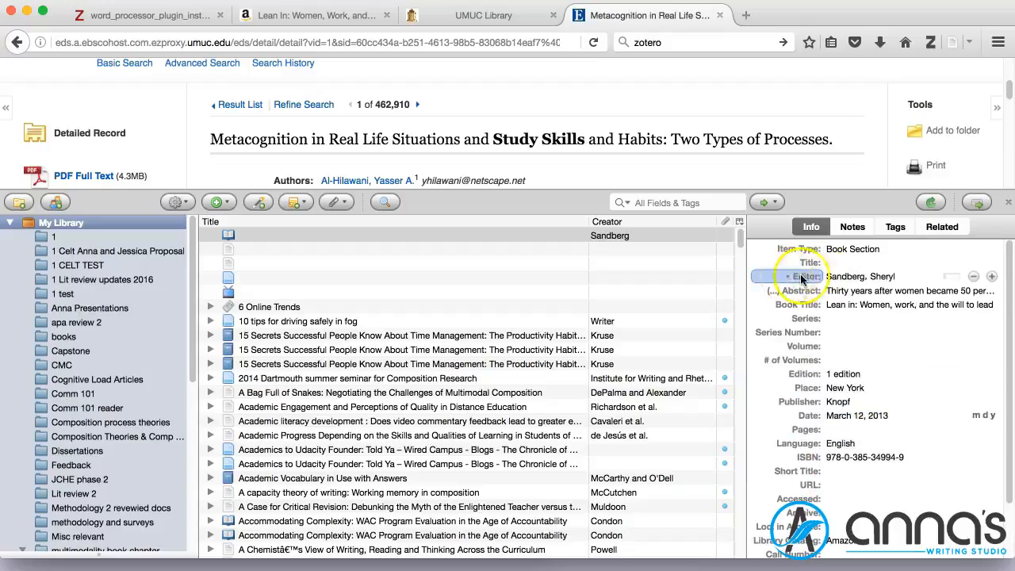
Step: Add a second creator to the book section, set the role to Author, and enter "Last, First" as the last name
left_click(990, 276)
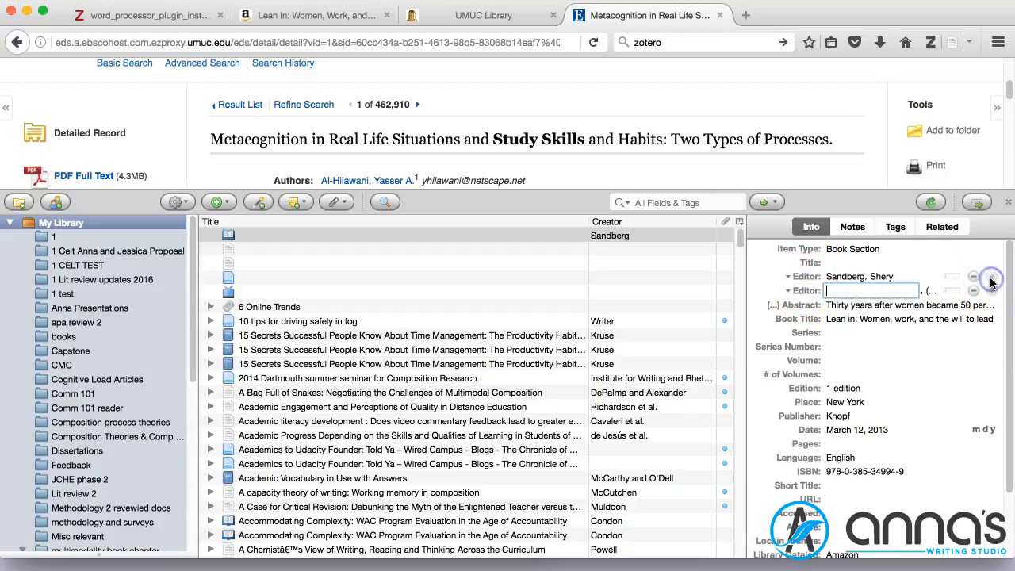
left_click(804, 290)
left_click(799, 308)
left_click(855, 291)
type("Last, First")
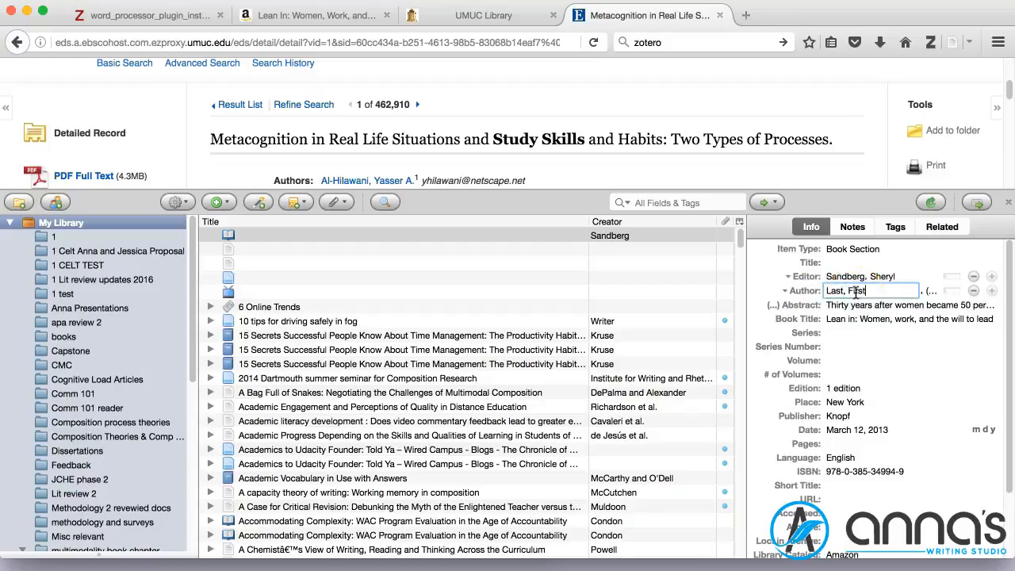
key("Return")
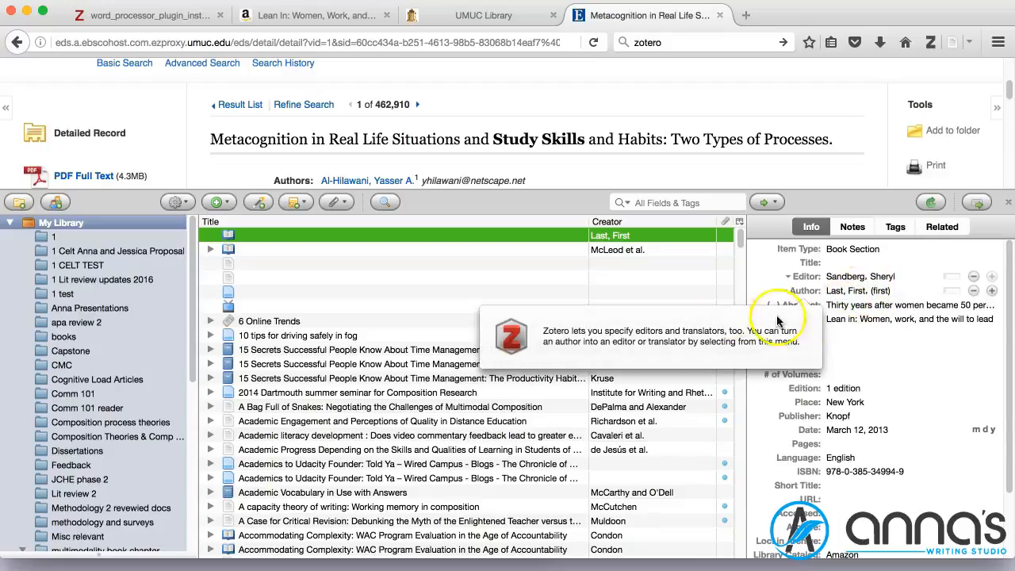
left_click(882, 347)
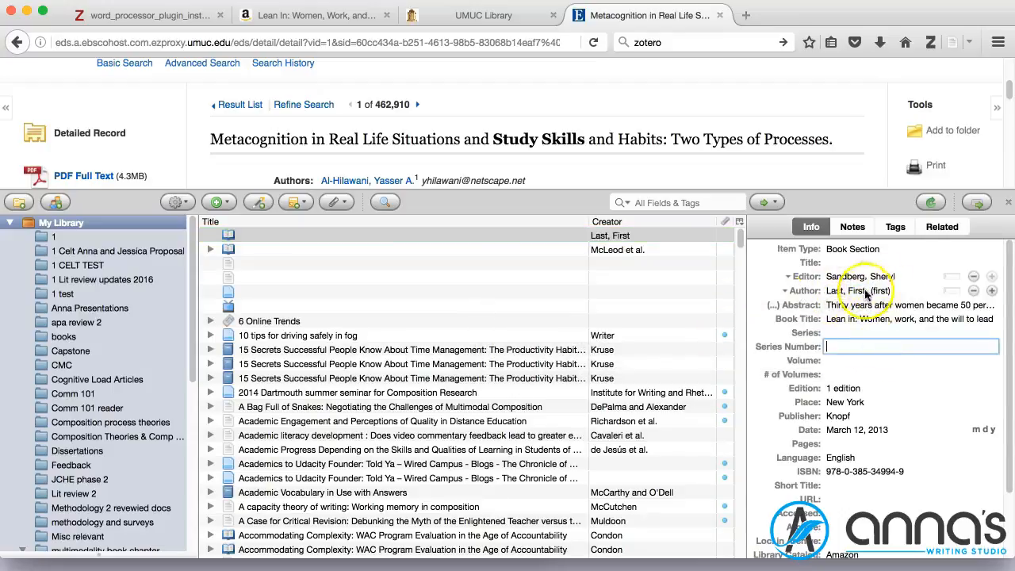
scroll(898, 289, "down", 2)
scroll(898, 289, "up", 2)
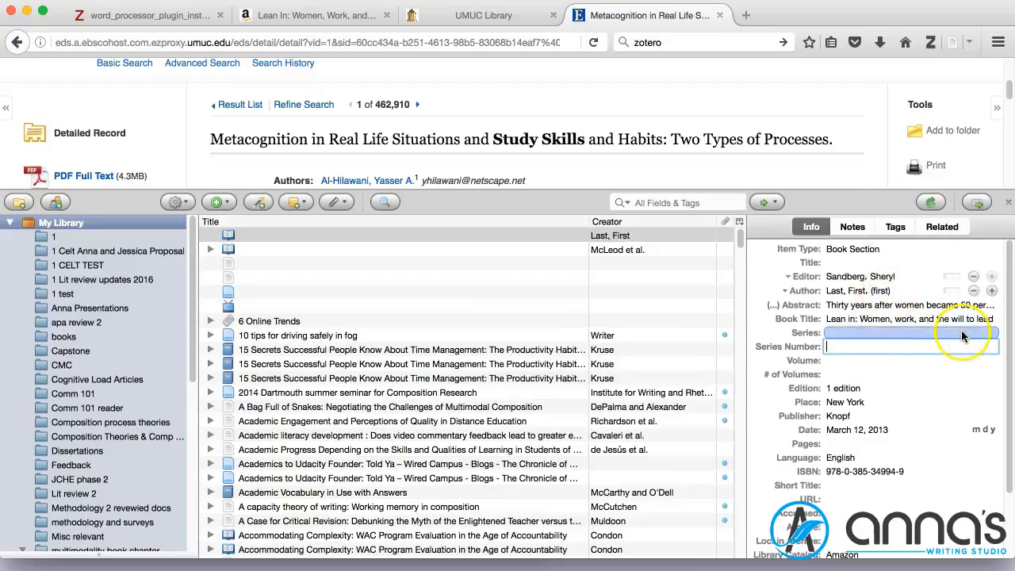
Step: Search for "wikipedia" in a new browser tab and open Wikipedia's main page from the results
left_click(746, 16)
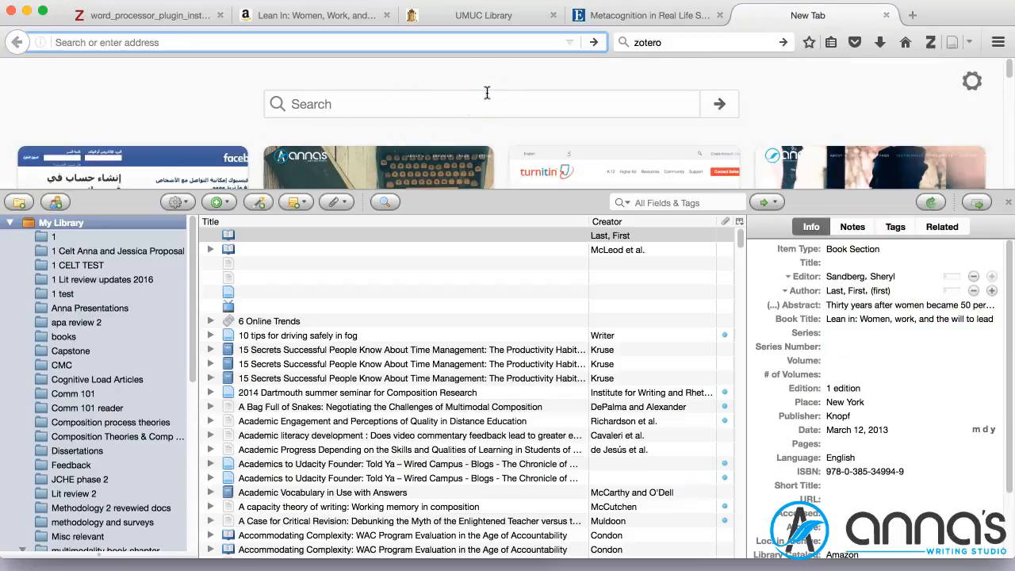
type("wikipe")
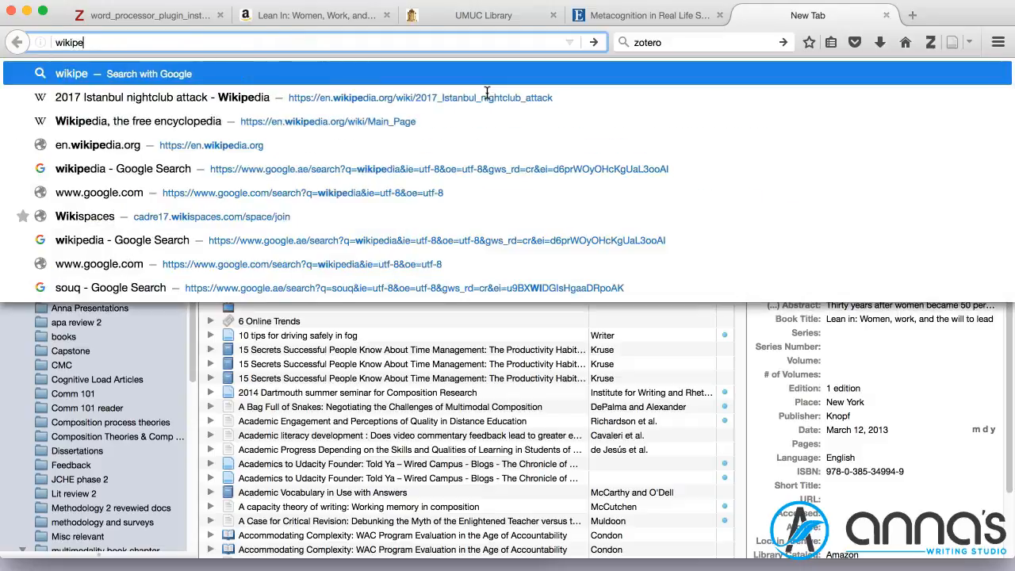
type("dia")
key("Return")
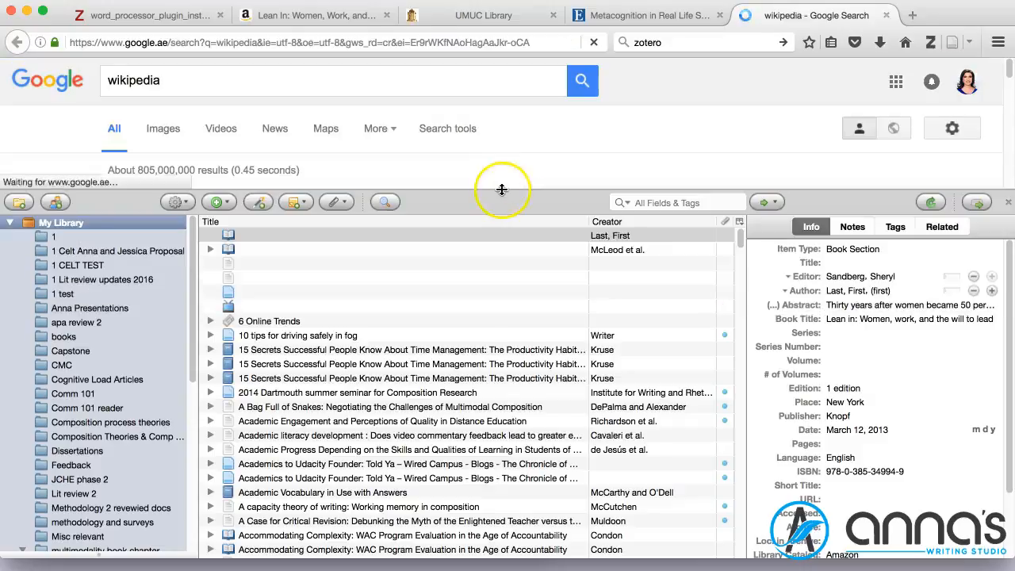
scroll(399, 132, "down", 3)
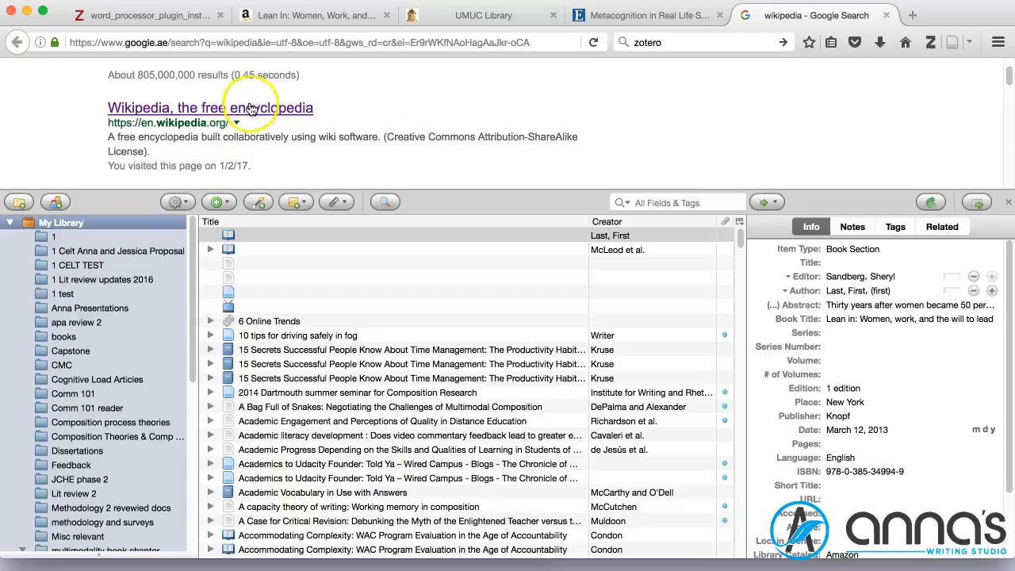
left_click(251, 107)
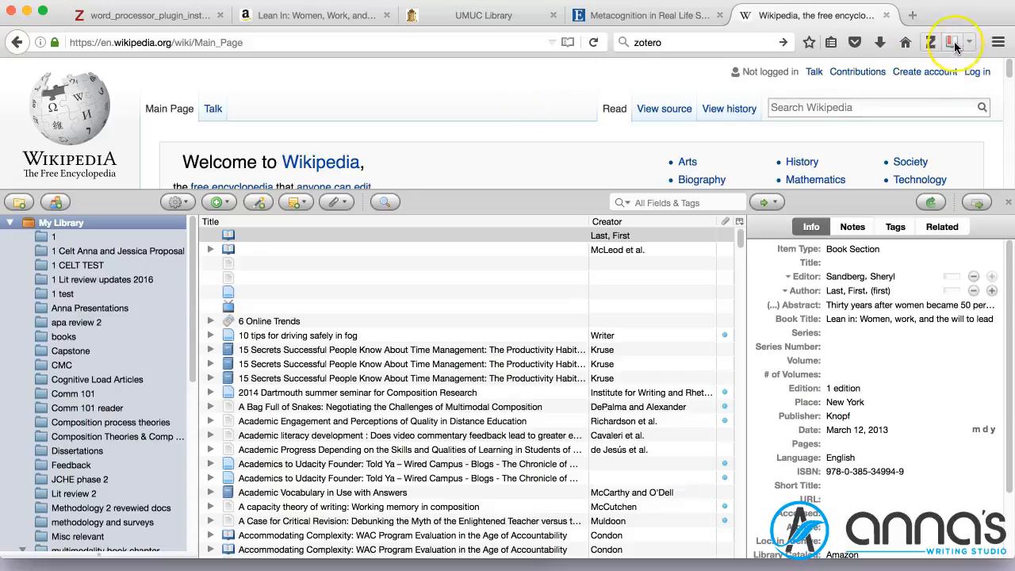
Step: Save the Wikipedia main page to the "1 test" collection and check the new entry's title, author and place fields
left_click(95, 269)
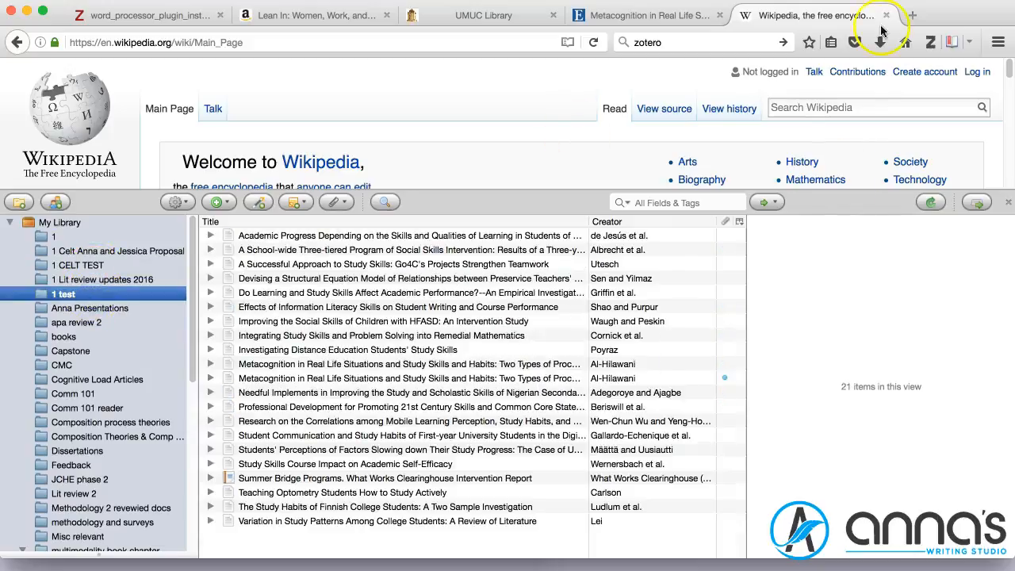
left_click(951, 44)
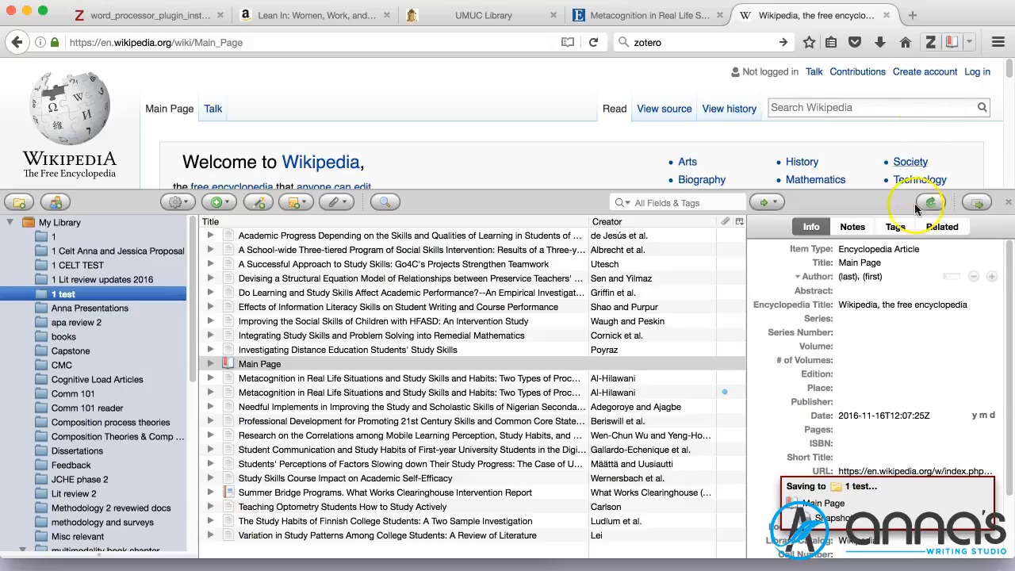
left_click(866, 263)
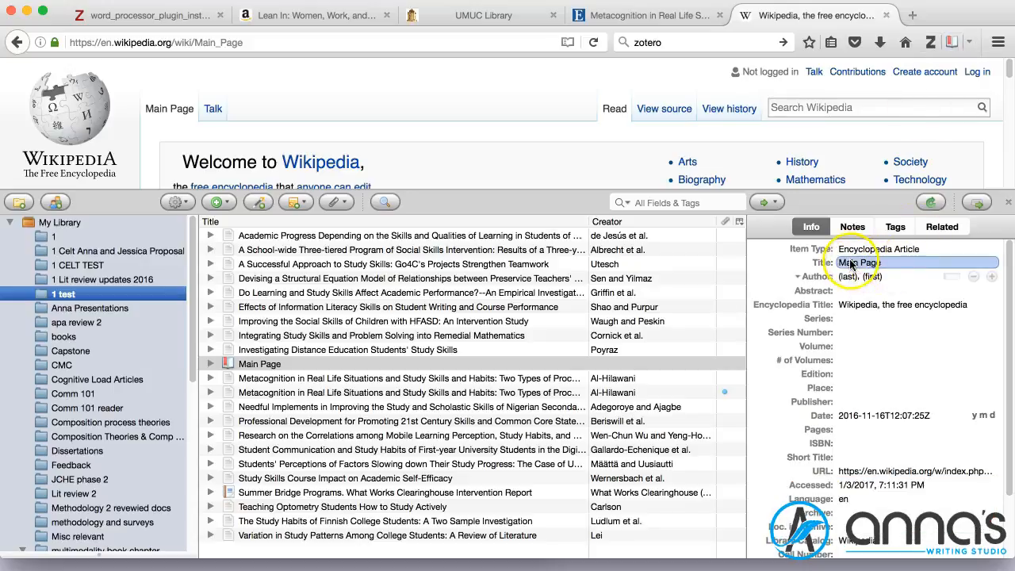
left_click(842, 276)
left_click(867, 277)
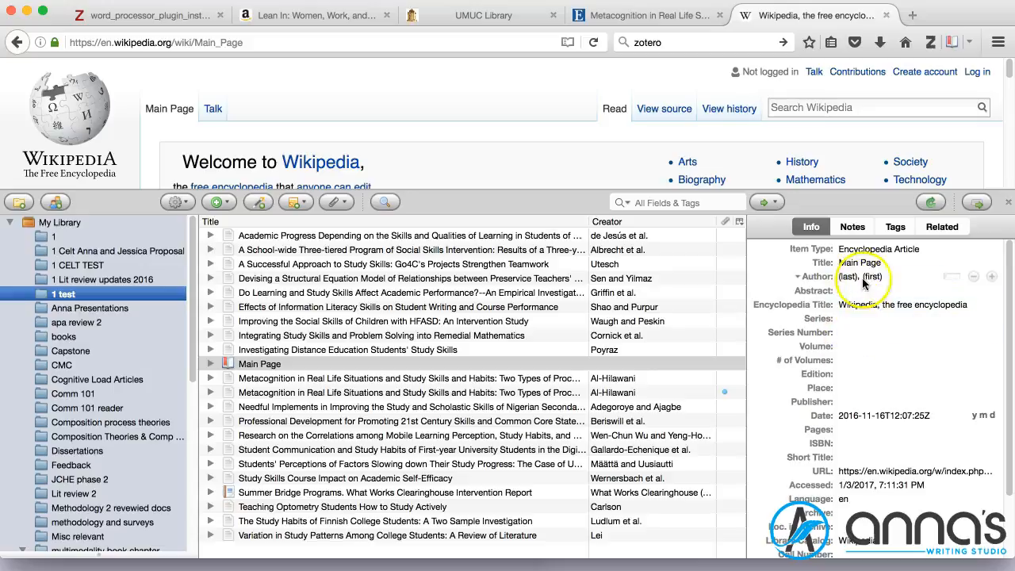
left_click(862, 276)
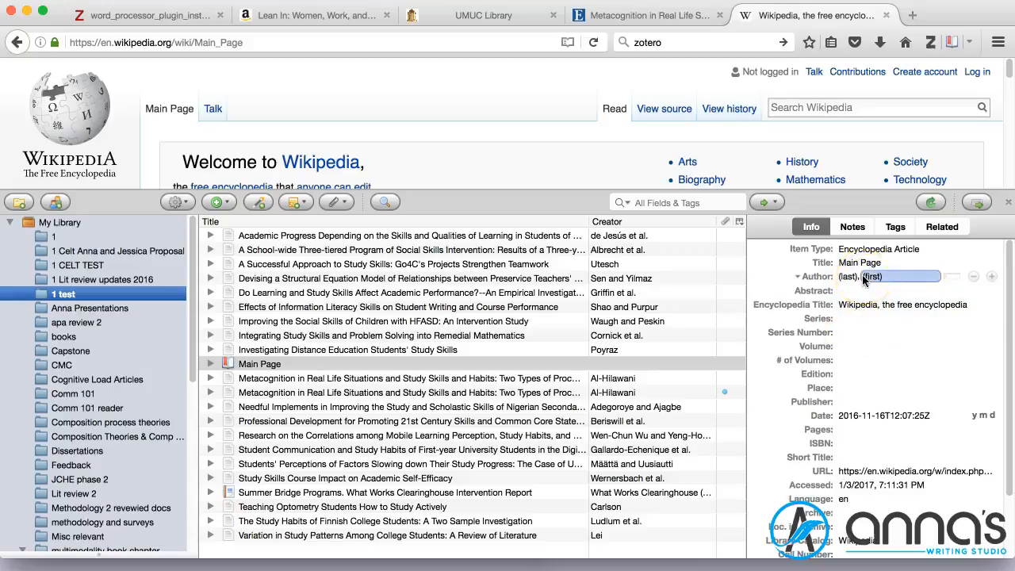
left_click(853, 387)
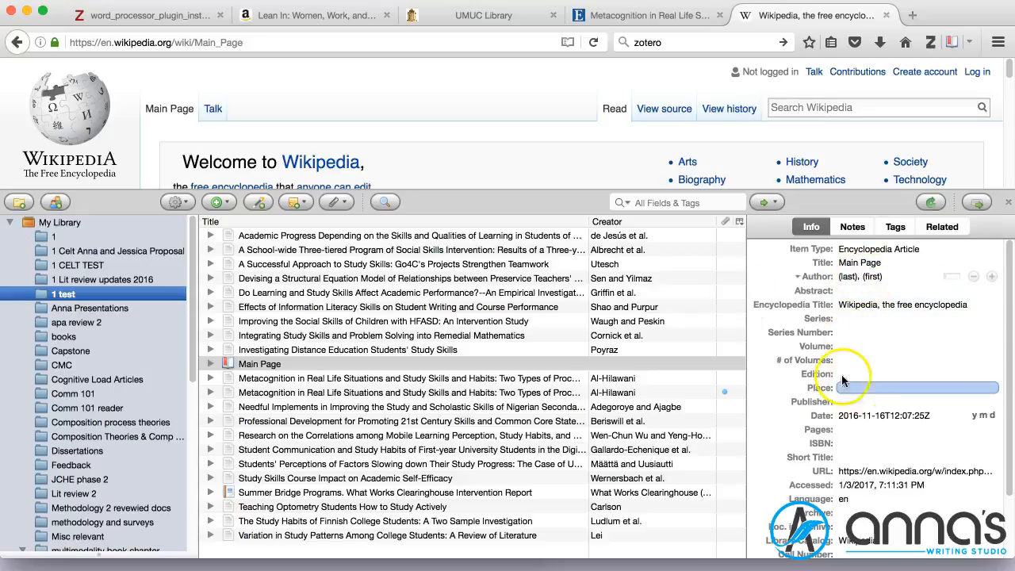
Step: Shrink the Zotero pane to show more of the Wikipedia page above it
left_click_drag(587, 188, 572, 298)
left_click(567, 293)
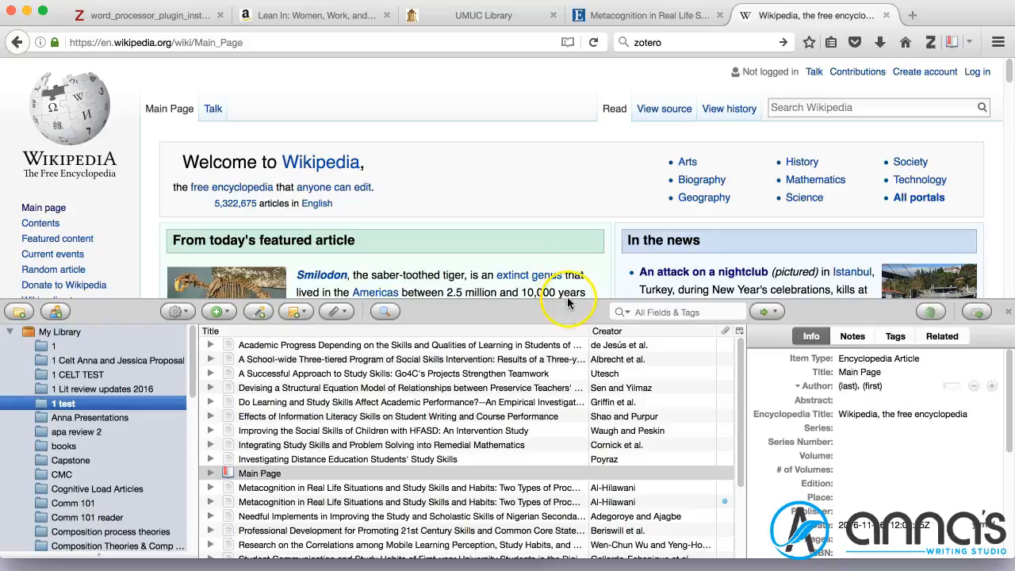
left_click(568, 297)
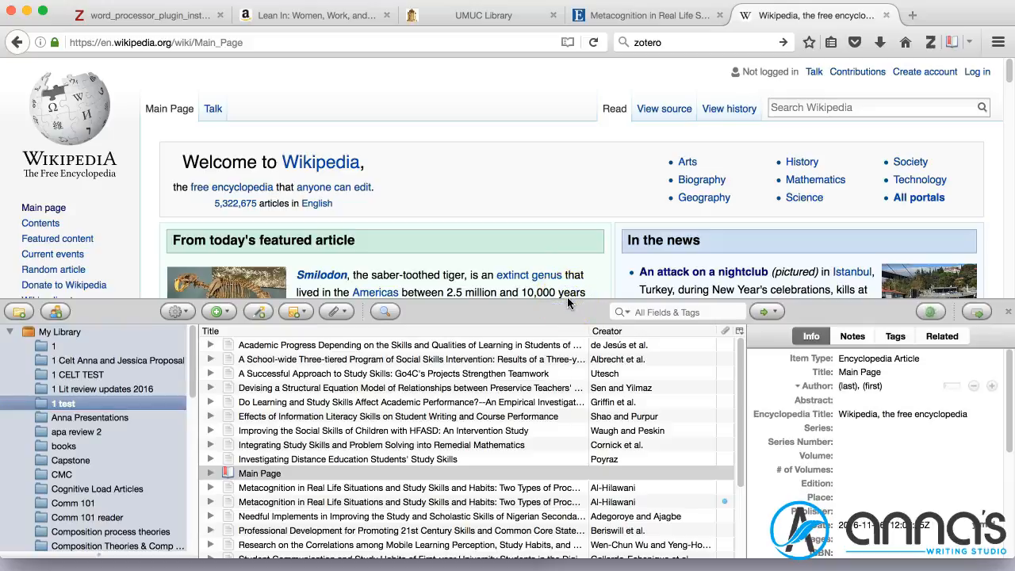
Step: Enlarge the Zotero pane and add a new blank E-mail item to the "1 test" collection
left_click_drag(568, 300, 579, 220)
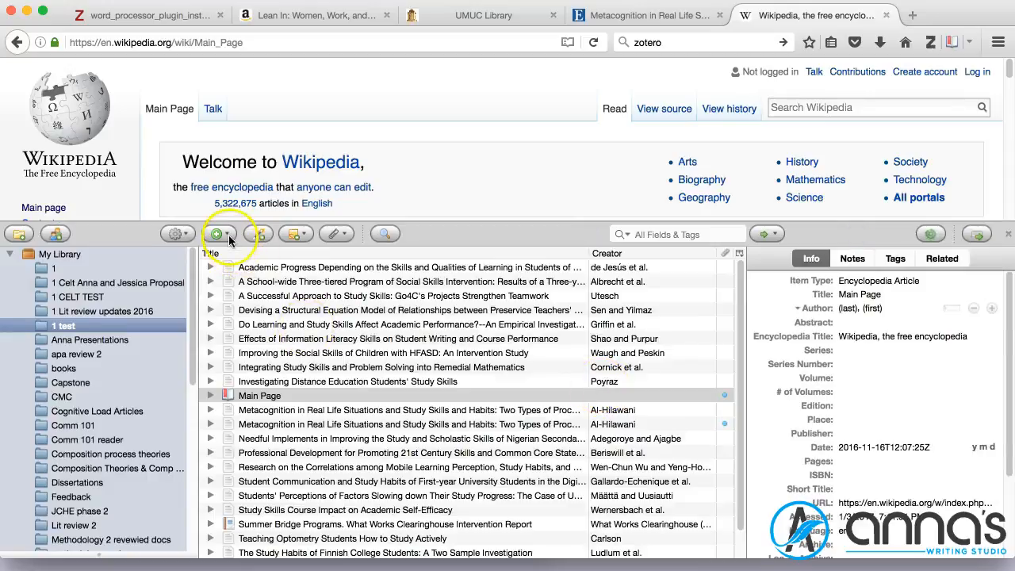
left_click(227, 236)
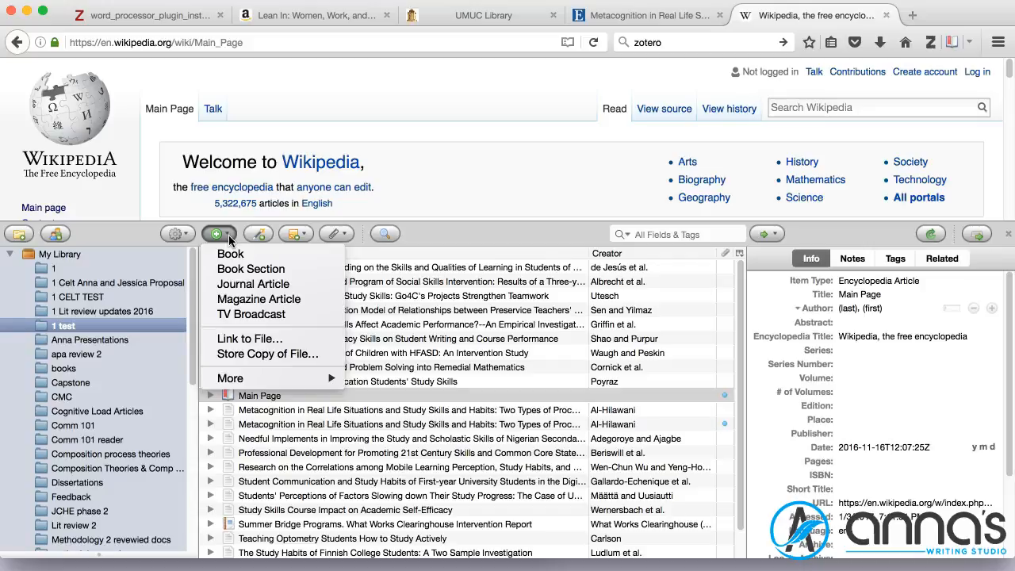
left_click(274, 379)
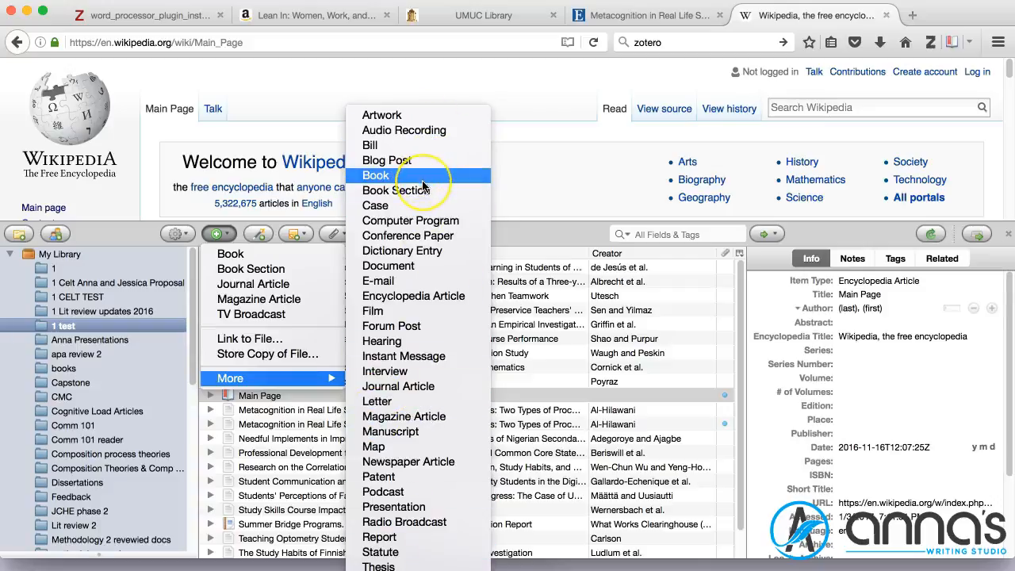
left_click(415, 285)
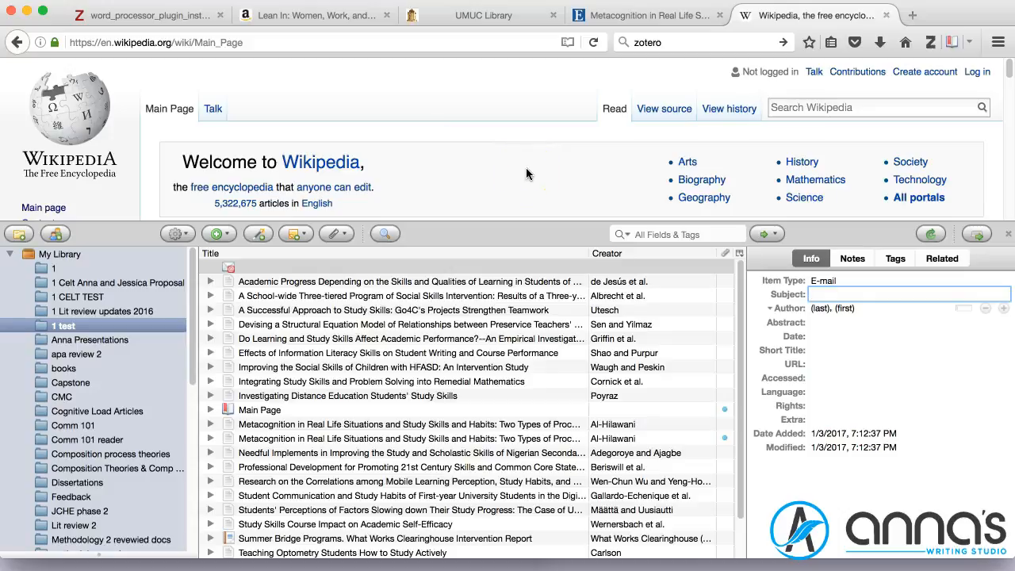
Step: Look at the attachment options for the new e-mail item and close them without attaching anything
left_click(340, 234)
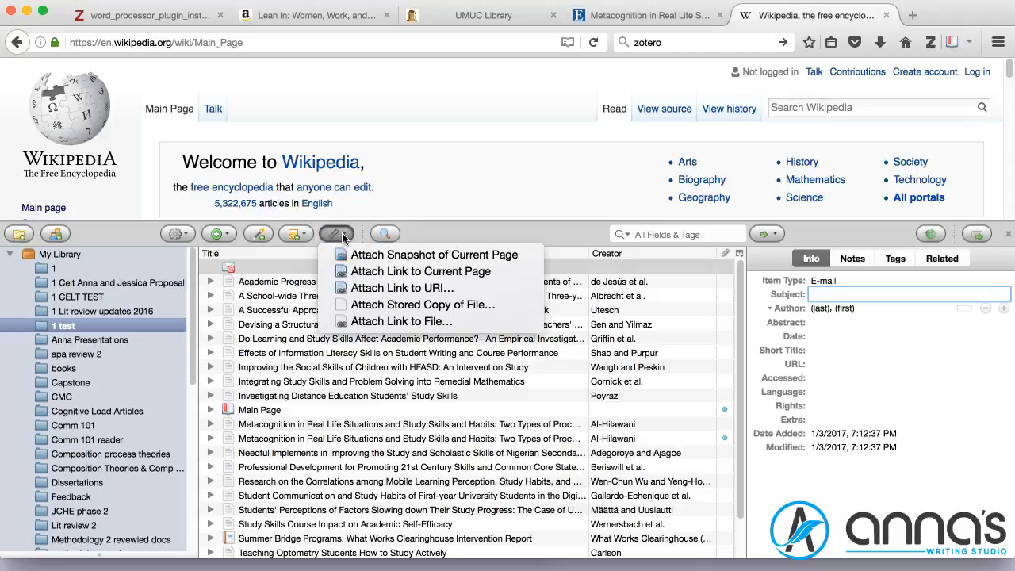
left_click(478, 163)
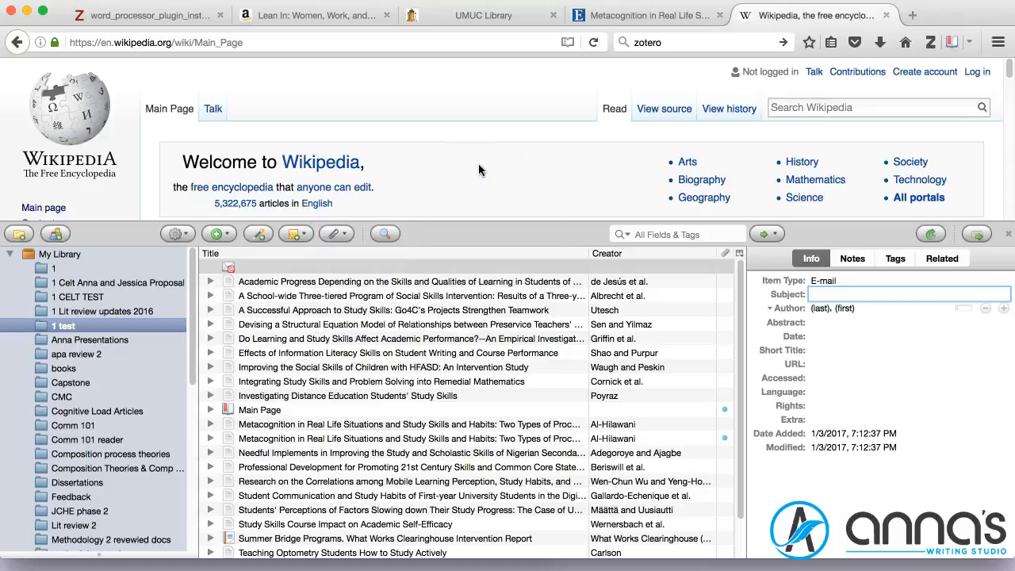
left_click(478, 167)
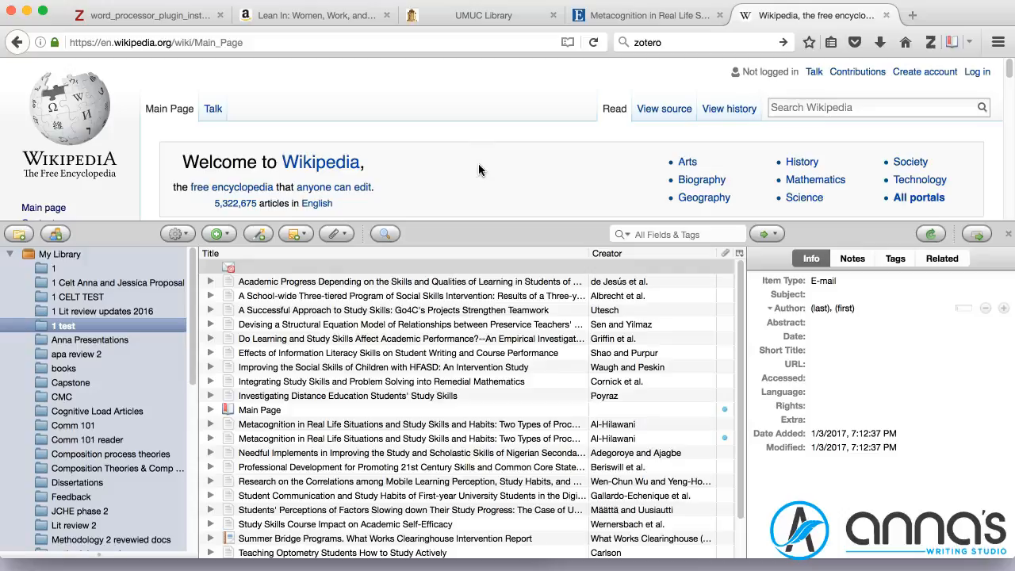
left_click(209, 179)
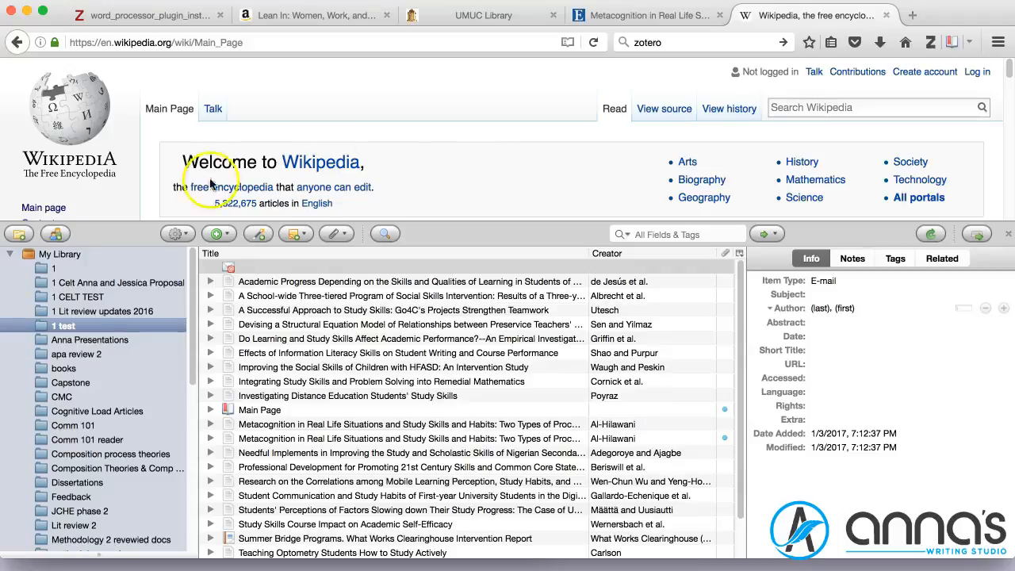